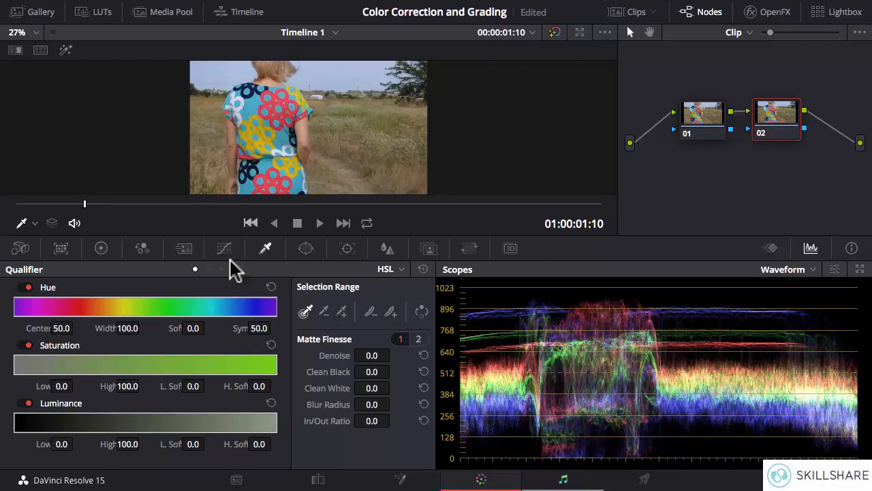
# Sample the red flower print on the dress with the qualifier picker and turn on the highlight view.
pyautogui.moveTo(75, 312); pyautogui.dragTo(39, 305)
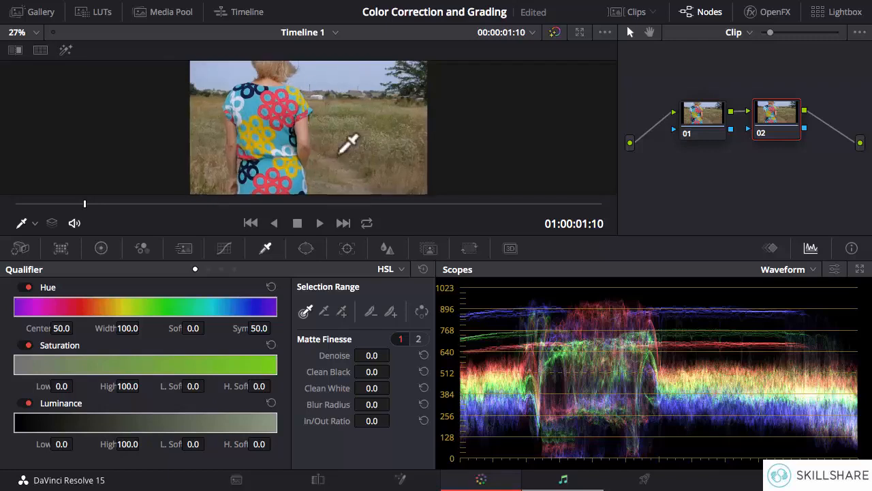
pyautogui.scroll(2, 347, 142)
pyautogui.scroll(2, 348, 142)
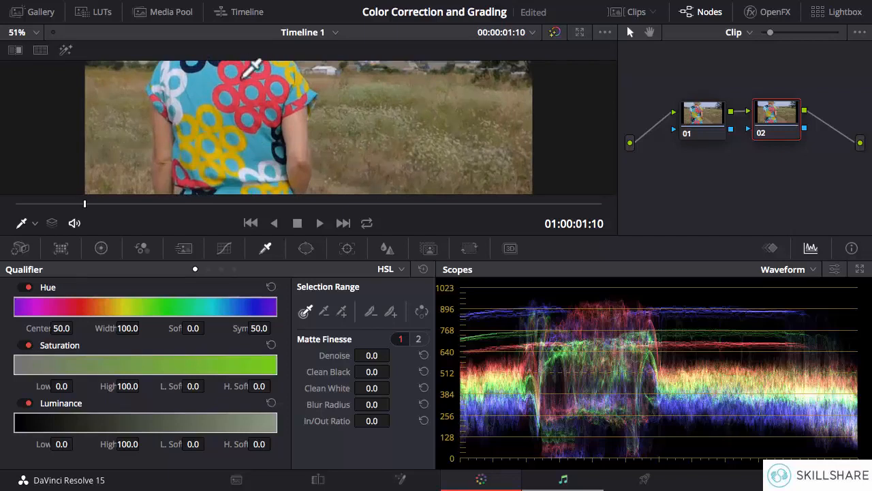
pyautogui.click(243, 75)
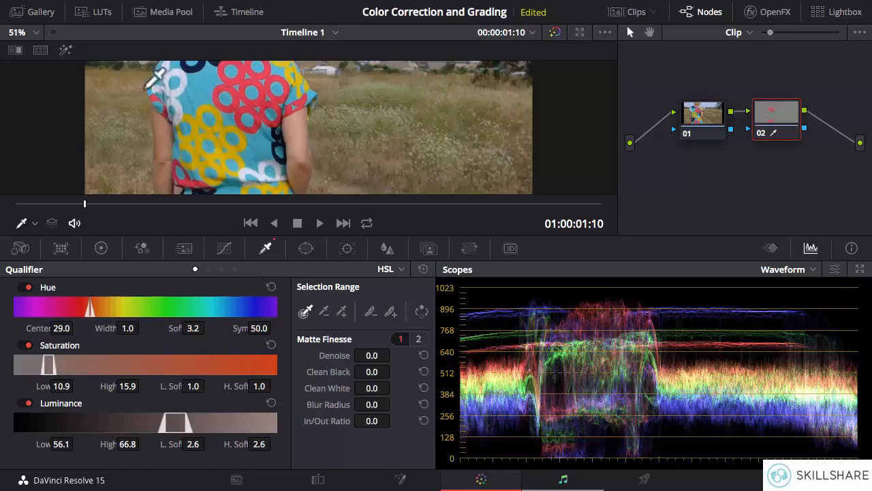
pyautogui.click(64, 49)
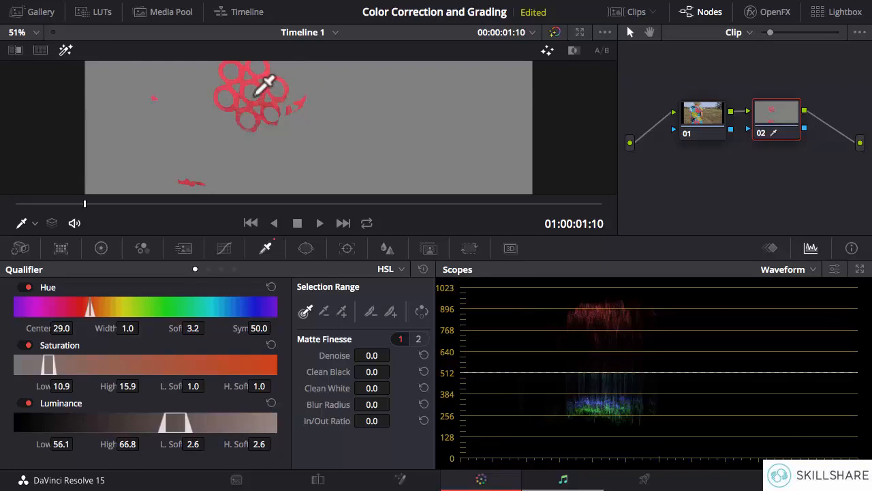
pyautogui.click(224, 82)
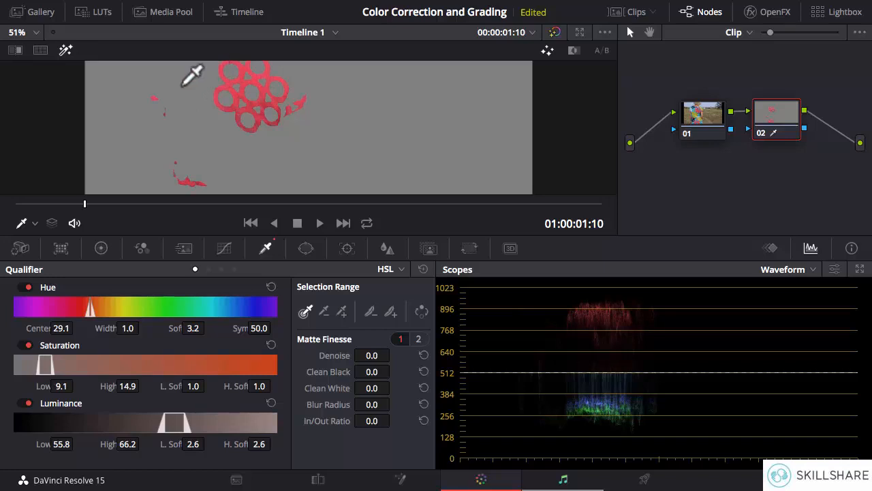
# Sample a broad area across the dress, including several print colours, and subtract unwanted colours from the selection.
pyautogui.moveTo(197, 91)
pyautogui.mouseDown()
pyautogui.moveTo(226, 105)
pyautogui.moveTo(233, 94)
pyautogui.moveTo(200, 93)
pyautogui.moveTo(188, 100)
pyautogui.moveTo(191, 117)
pyautogui.moveTo(204, 127)
pyautogui.moveTo(233, 109)
pyautogui.moveTo(233, 121)
pyautogui.moveTo(233, 111)
pyautogui.moveTo(220, 115)
pyautogui.moveTo(225, 124)
pyautogui.moveTo(238, 118)
pyautogui.moveTo(267, 175)
pyautogui.moveTo(254, 156)
pyautogui.mouseUp()
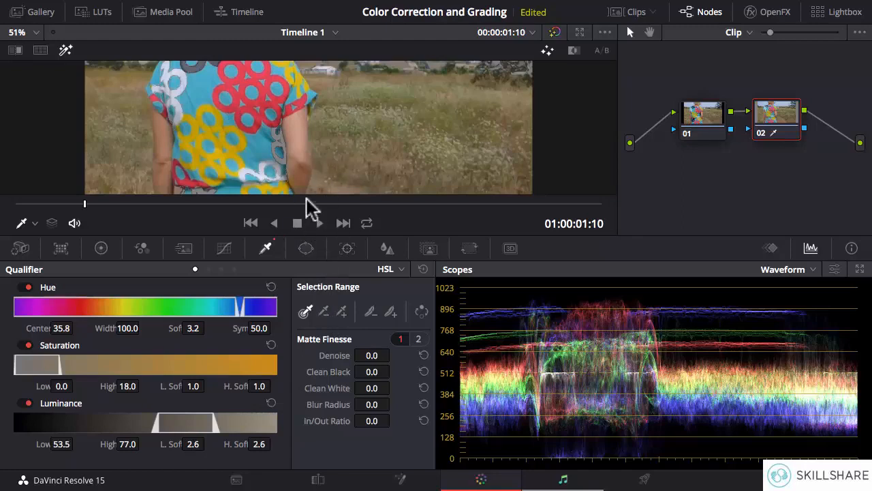
pyautogui.click(324, 312)
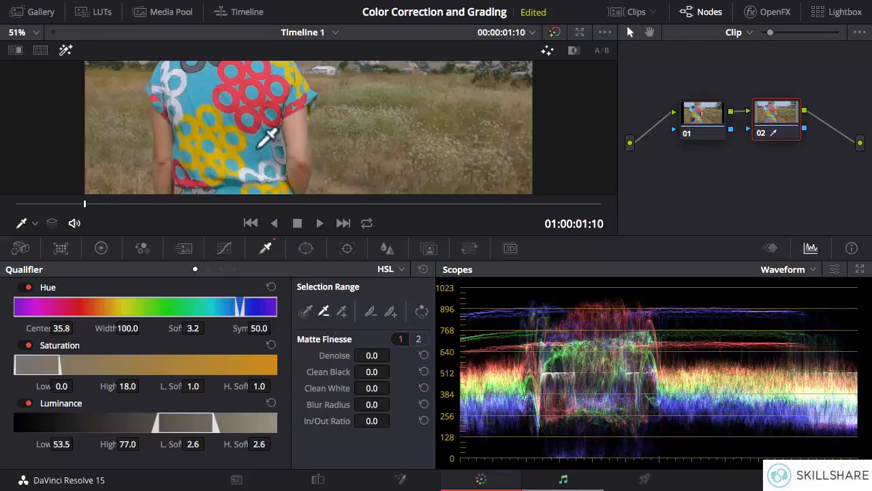
pyautogui.click(259, 145)
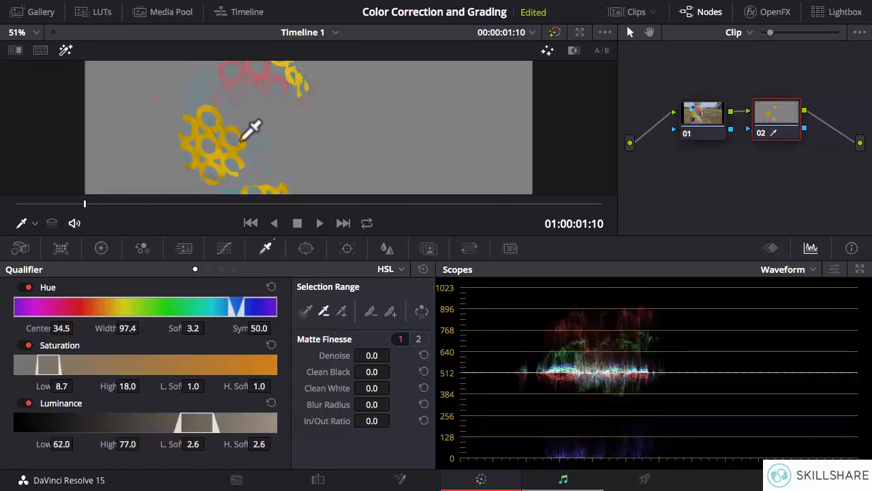
pyautogui.click(217, 100)
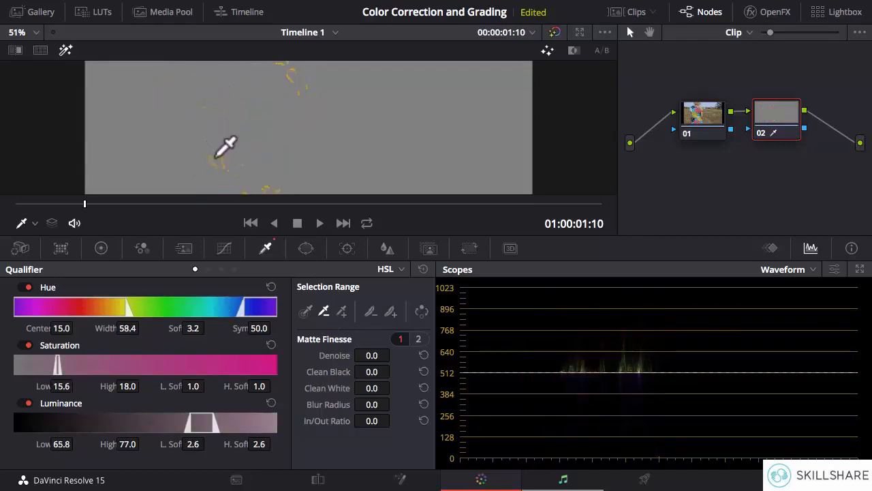
pyautogui.moveTo(216, 156)
pyautogui.mouseDown()
pyautogui.moveTo(230, 156)
pyautogui.moveTo(222, 156)
pyautogui.moveTo(302, 54)
pyautogui.mouseUp()
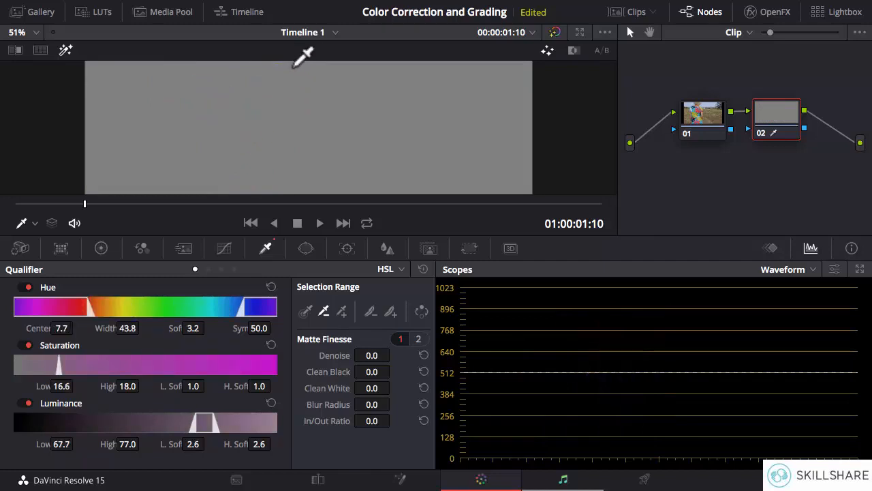
# Add colour around the arm and sleeve edge to the selection, and subtract a sample from the same area.
pyautogui.click(342, 311)
pyautogui.moveTo(307, 116); pyautogui.dragTo(304, 129)
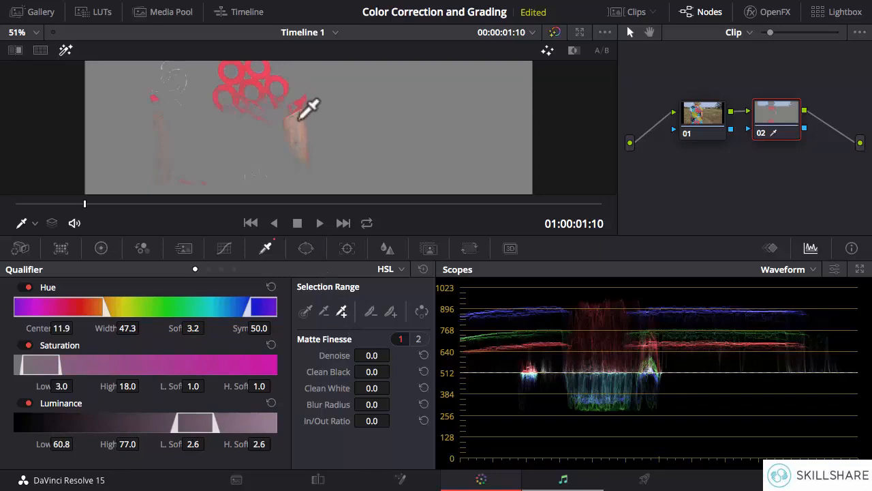
pyautogui.click(325, 311)
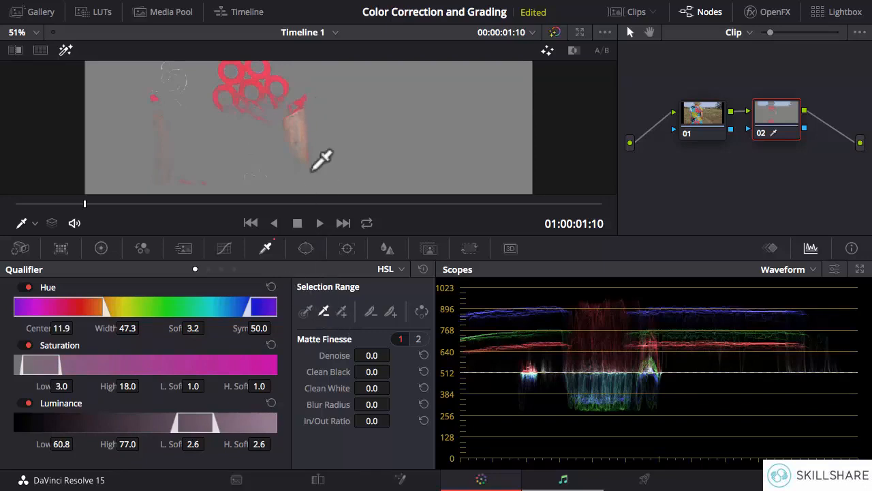
pyautogui.click(307, 109)
# Resample the red print on the sleeve as a fresh selection and toggle the highlight view to compare it with the full image.
pyautogui.click(307, 313)
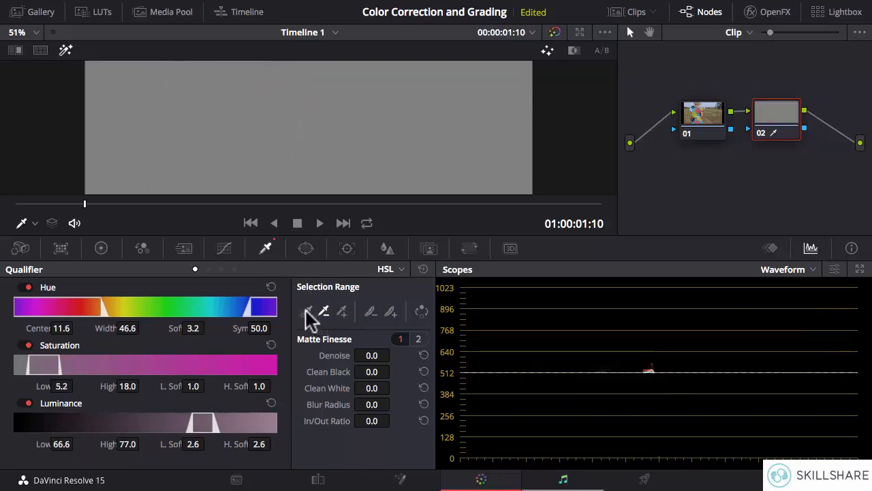
pyautogui.click(294, 107)
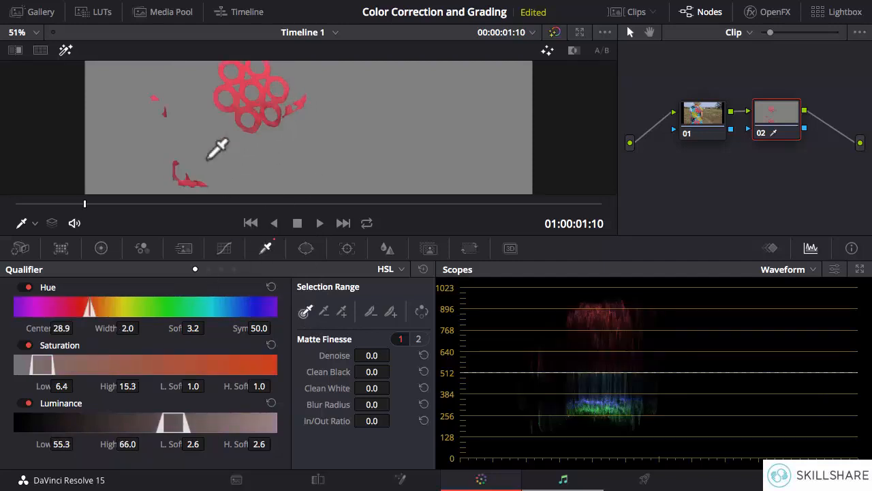
pyautogui.click(66, 50)
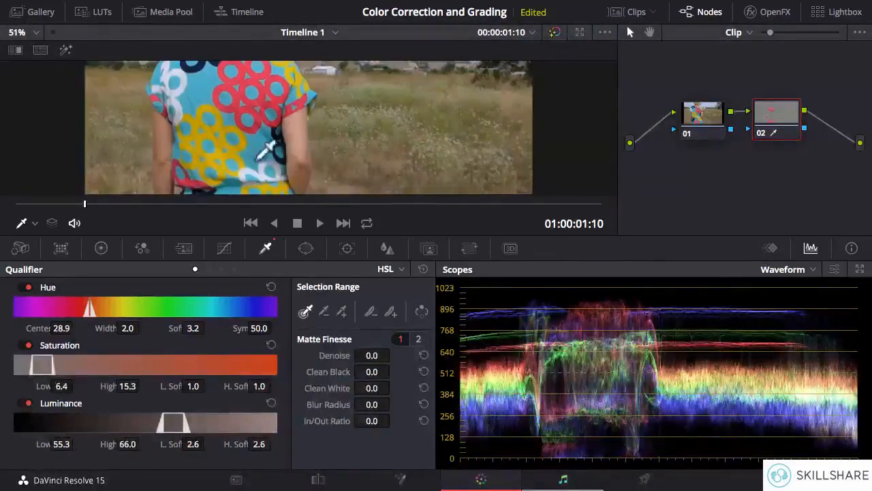
pyautogui.click(66, 49)
pyautogui.click(66, 49)
pyautogui.click(66, 49)
pyautogui.click(67, 49)
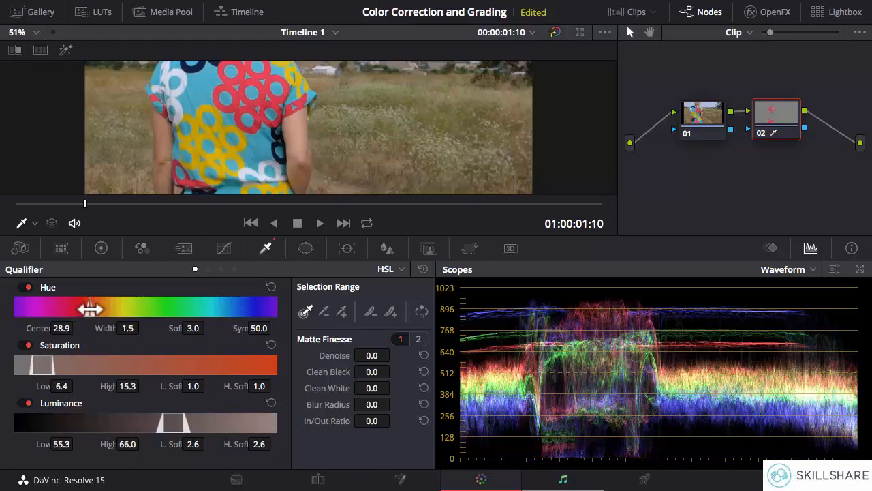
# With the highlight view on, set the qualifier's hue range to center 23.5 and width 19.6.
pyautogui.moveTo(89, 309); pyautogui.dragTo(70, 309)
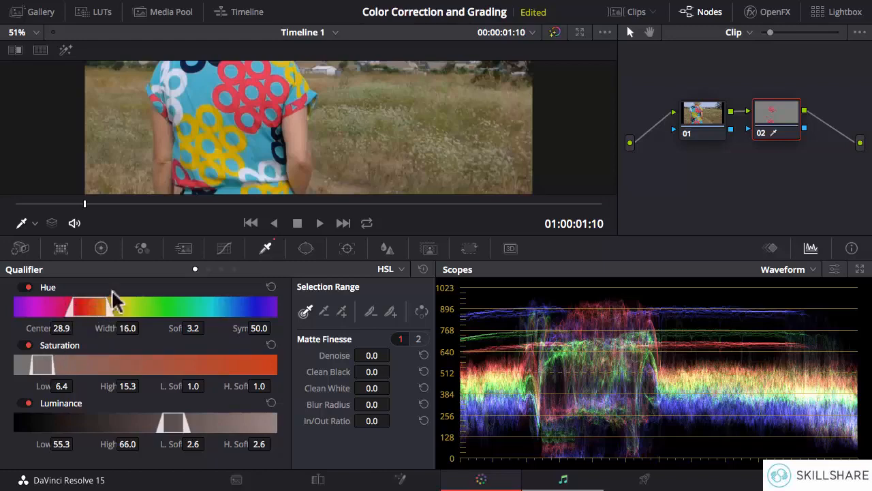
pyautogui.click(68, 54)
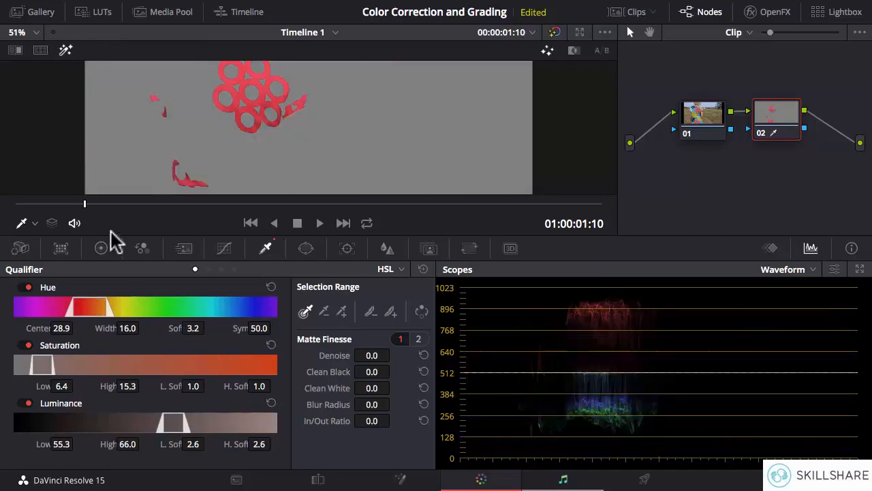
pyautogui.moveTo(88, 308); pyautogui.dragTo(233, 306)
pyautogui.moveTo(125, 308); pyautogui.dragTo(94, 307)
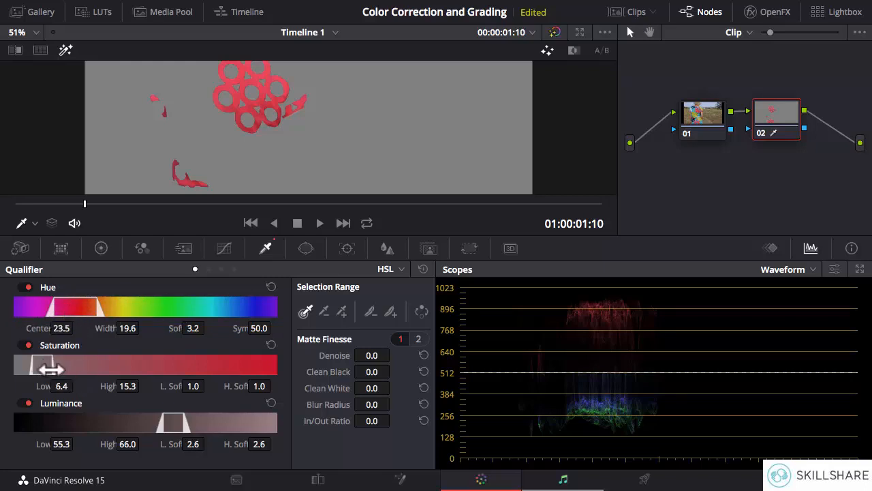
# Adjust the qualifier's saturation range to low 3.7 and high 18.2.
pyautogui.moveTo(55, 367); pyautogui.dragTo(206, 372)
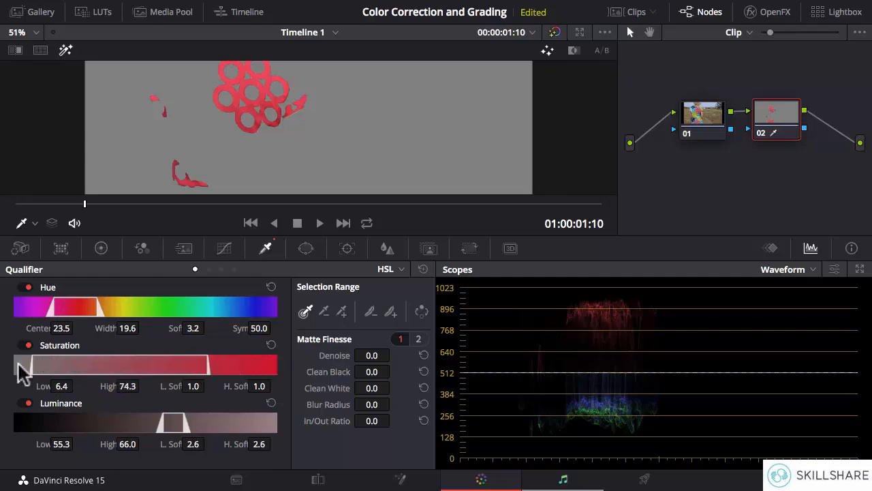
pyautogui.moveTo(29, 366); pyautogui.dragTo(10, 368)
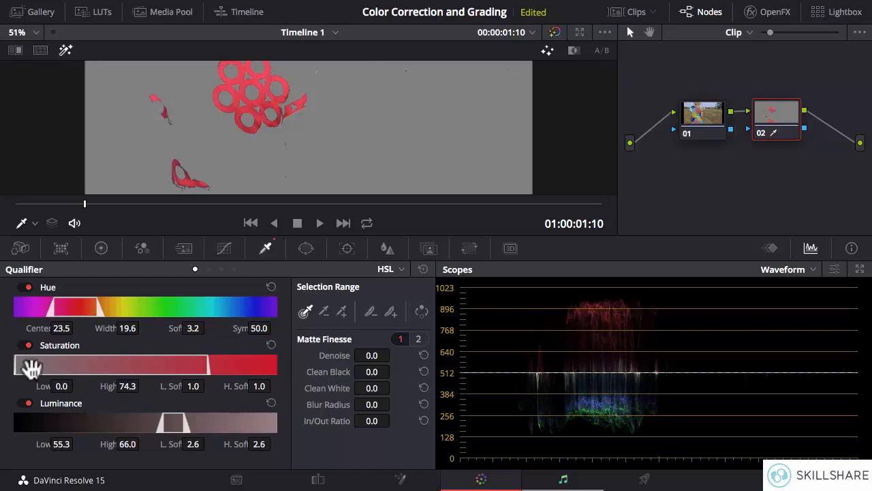
pyautogui.moveTo(205, 368); pyautogui.dragTo(59, 370)
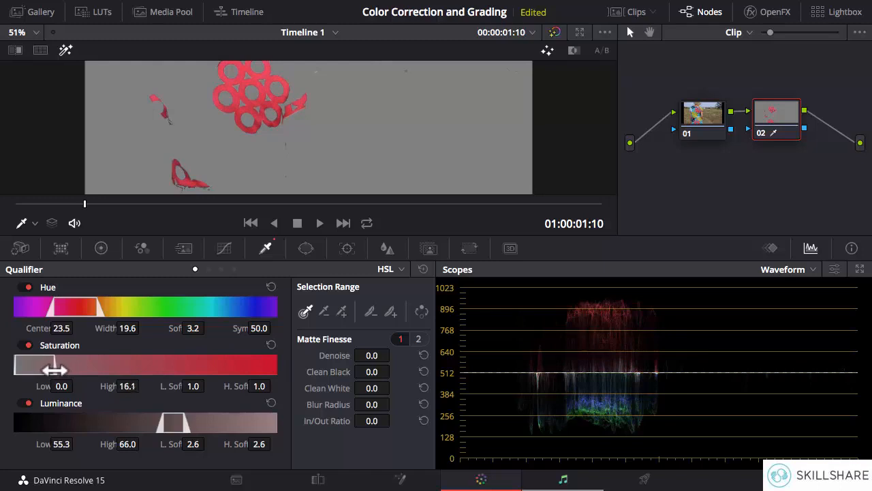
pyautogui.moveTo(27, 362)
pyautogui.mouseDown()
pyautogui.moveTo(98, 371)
pyautogui.moveTo(29, 365)
pyautogui.mouseUp()
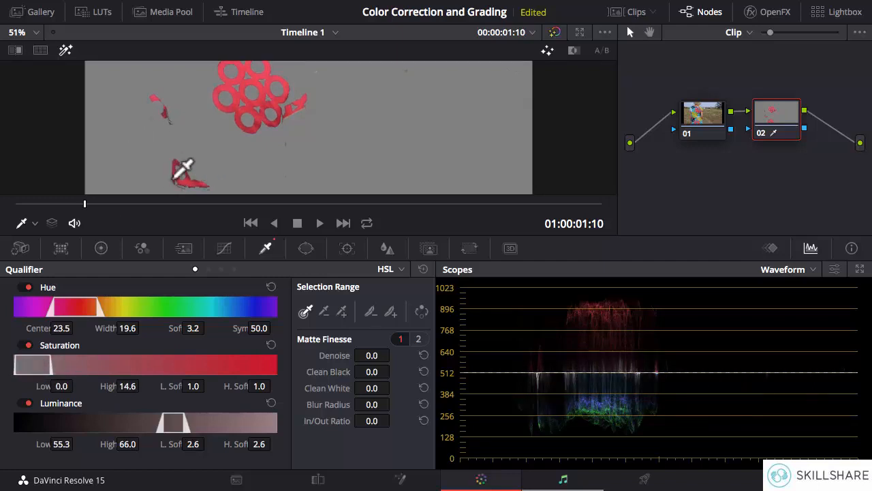
pyautogui.moveTo(37, 367)
pyautogui.mouseDown()
pyautogui.moveTo(59, 360)
pyautogui.moveTo(25, 364)
pyautogui.mouseUp()
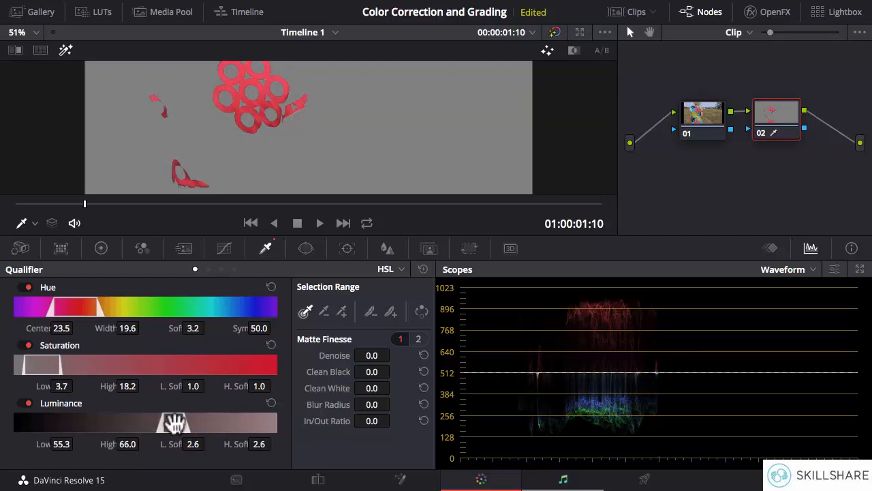
# Set the luminance range to low 49.9 and high 65.5 with low softness 0.0, and set the hue width to 18.4.
pyautogui.moveTo(174, 422); pyautogui.dragTo(142, 425)
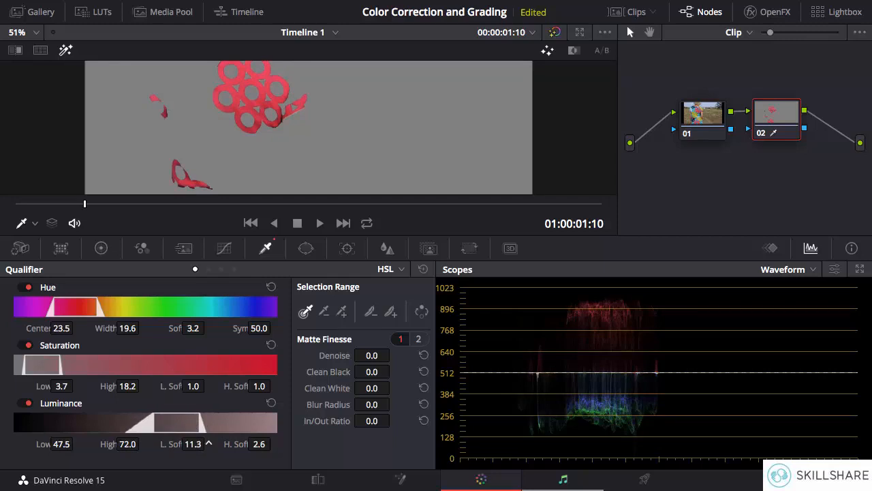
pyautogui.moveTo(208, 443); pyautogui.dragTo(188, 446)
pyautogui.moveTo(136, 447); pyautogui.dragTo(146, 424)
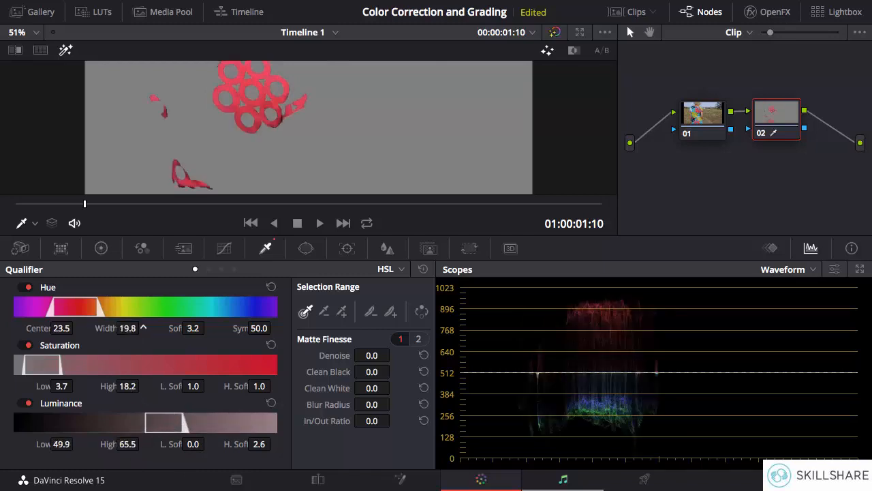
pyautogui.moveTo(143, 327); pyautogui.dragTo(159, 328)
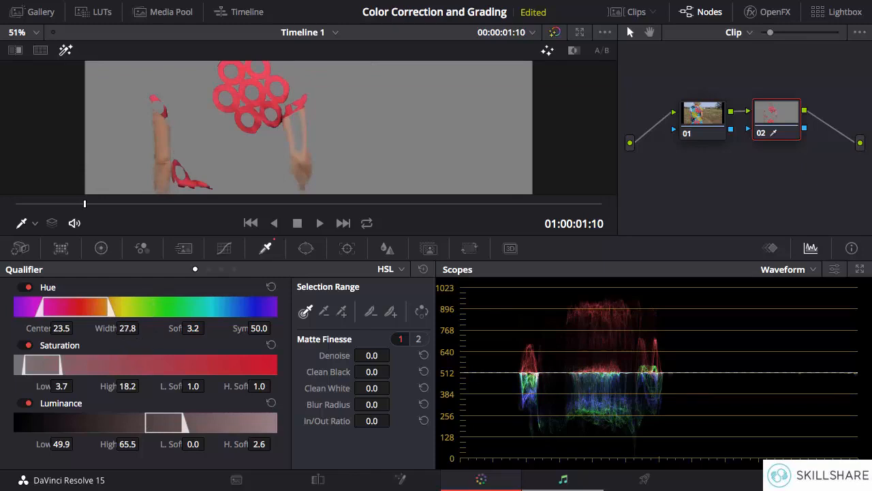
pyautogui.moveTo(145, 327); pyautogui.dragTo(133, 328)
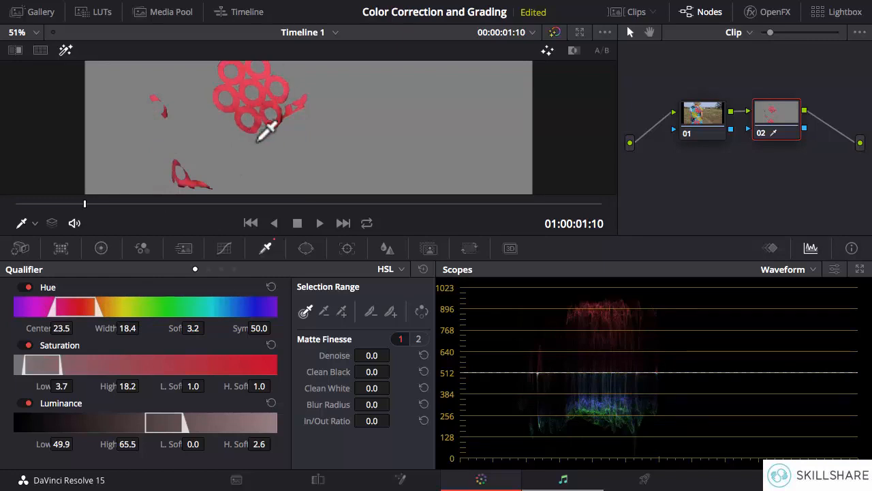
# Examine the highlighted red flower selection and its edges at different magnifications.
pyautogui.scroll(2, 265, 128)
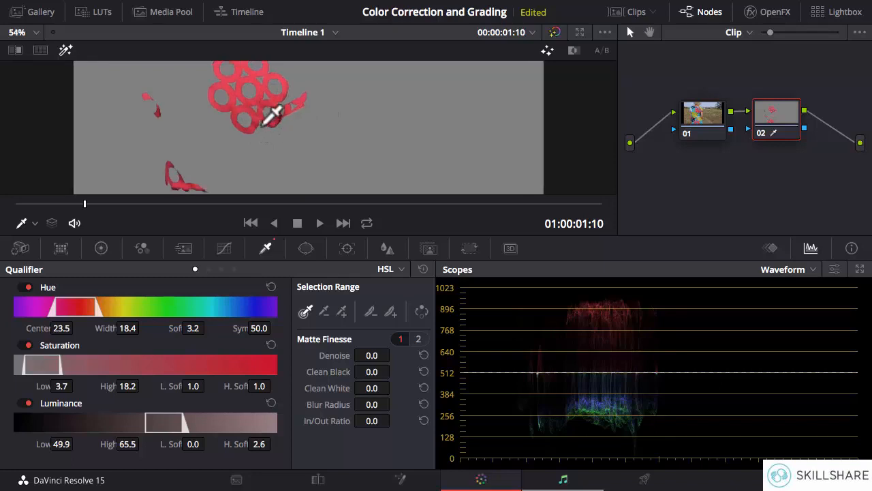
pyautogui.scroll(-1, 264, 125)
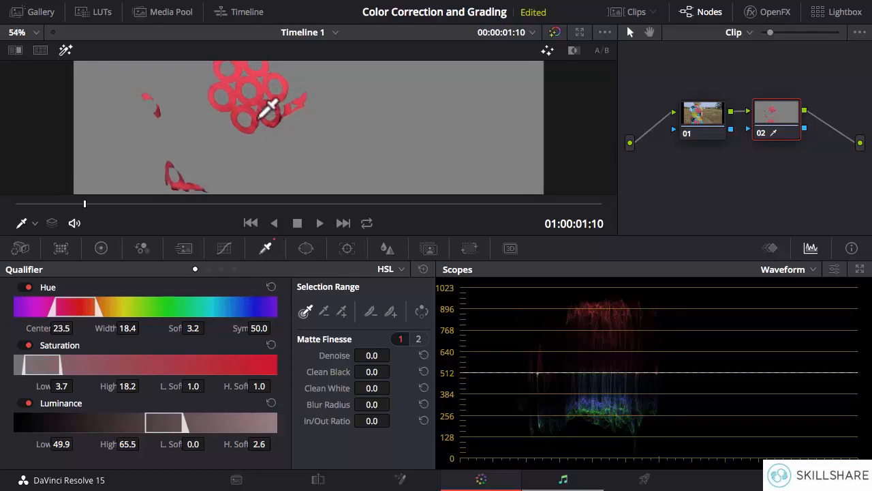
pyautogui.scroll(3, 262, 123)
pyautogui.scroll(2, 189, 84)
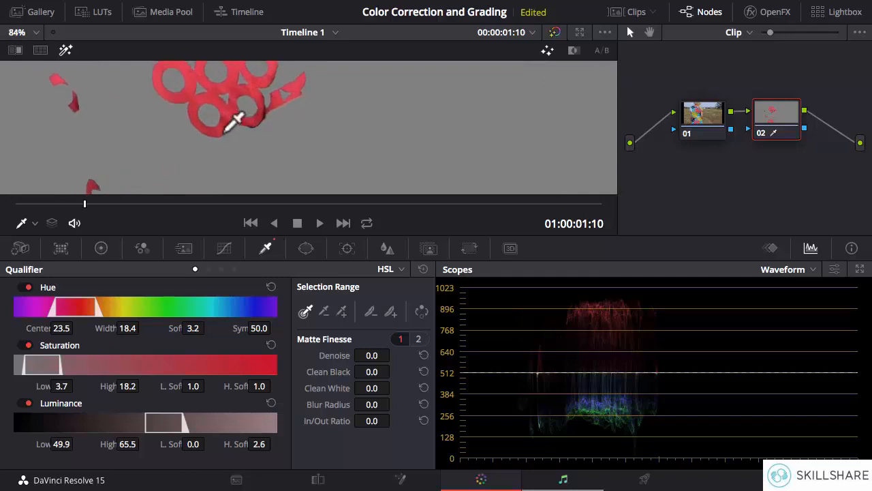
pyautogui.scroll(-2, 234, 119)
pyautogui.scroll(-2, 234, 119)
pyautogui.scroll(1, 233, 119)
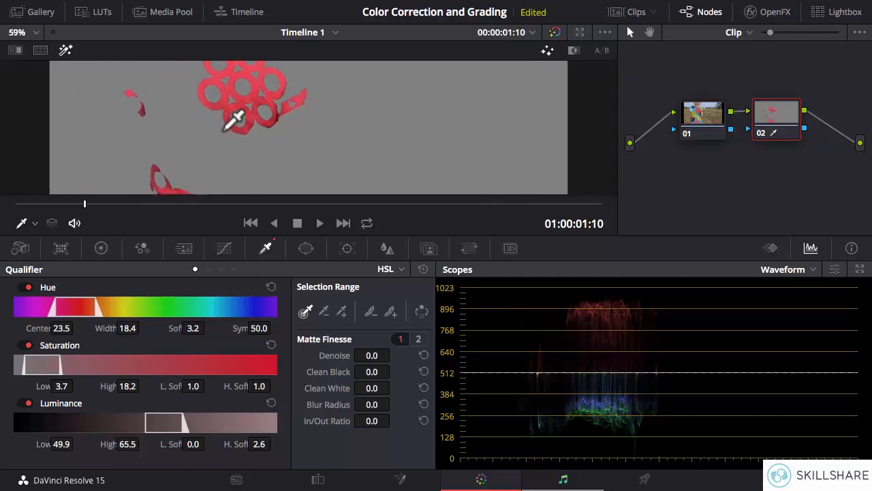
pyautogui.scroll(-2, 234, 120)
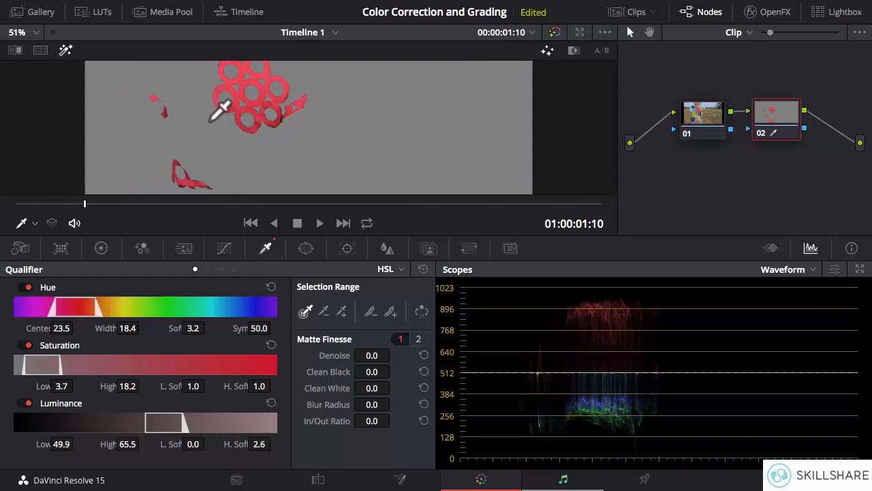
pyautogui.hscroll(2, 200, 111)
pyautogui.hscroll(-2, 200, 112)
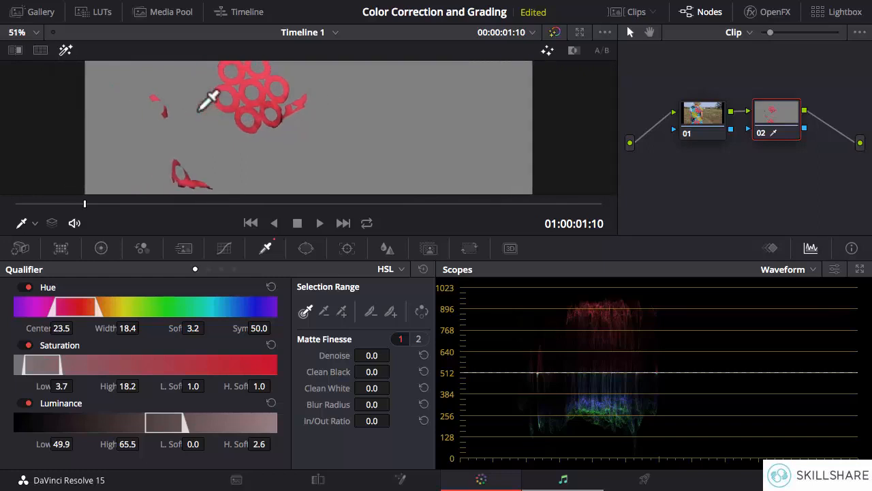
pyautogui.hscroll(-2, 217, 111)
pyautogui.hscroll(4, 224, 103)
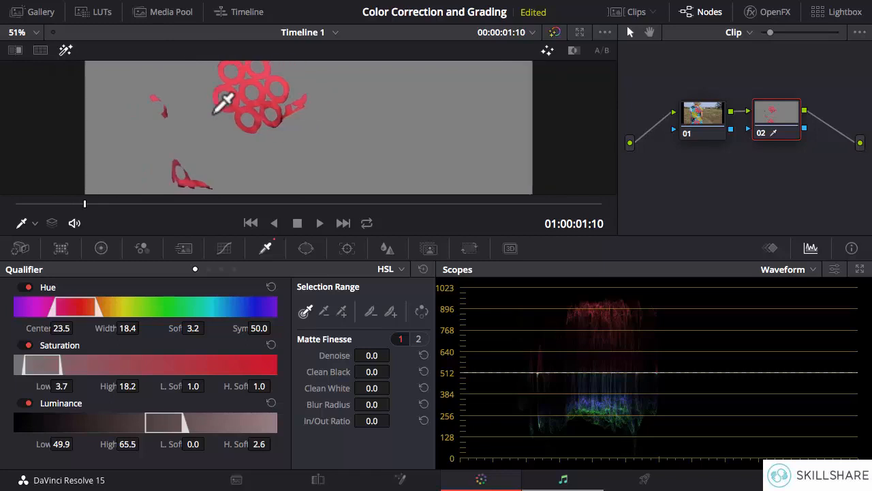
# Try Matte Finesse values of blur radius 19.5, clean black 19.6 and clean white 7.3 on the red flower selection.
pyautogui.hscroll(-4, 224, 102)
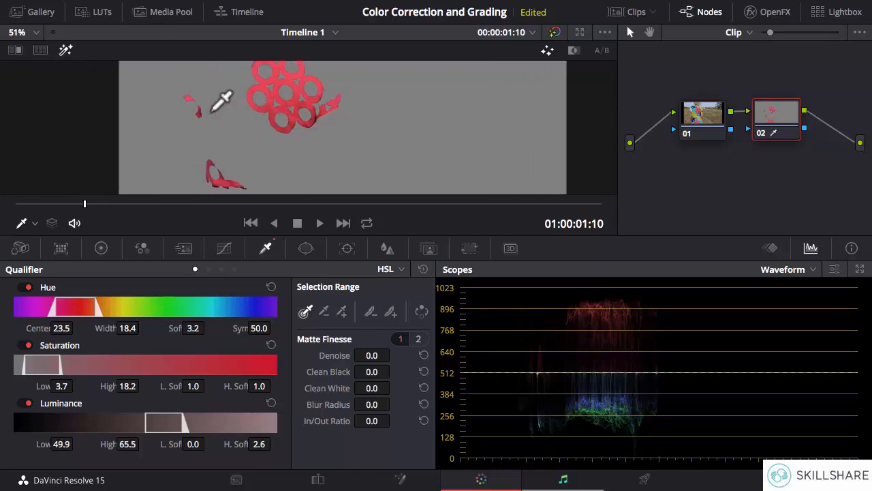
pyautogui.hscroll(-2, 213, 111)
pyautogui.scroll(5, 297, 90)
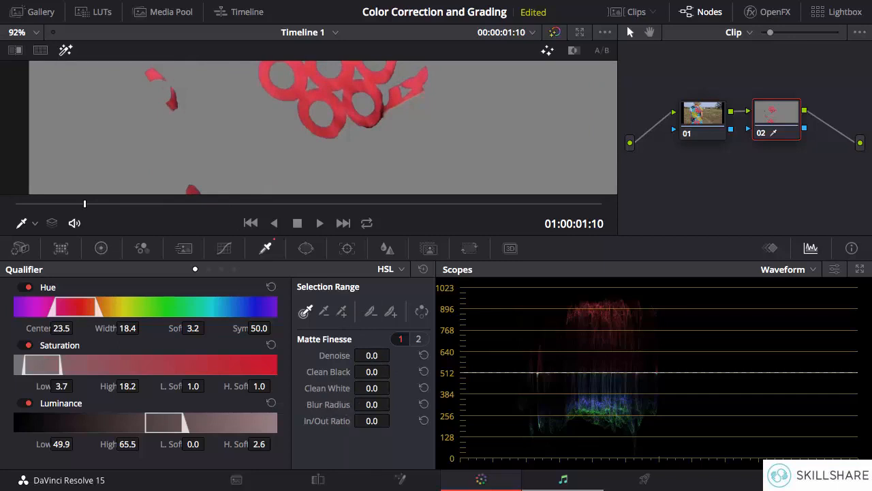
pyautogui.moveTo(393, 404); pyautogui.dragTo(371, 404)
pyautogui.moveTo(394, 404)
pyautogui.mouseDown()
pyautogui.moveTo(364, 404)
pyautogui.moveTo(374, 388)
pyautogui.moveTo(367, 388)
pyautogui.mouseUp()
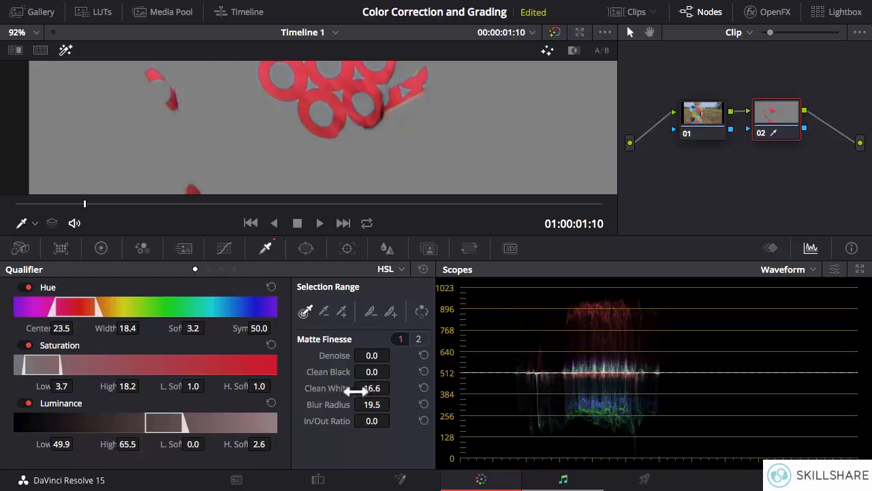
pyautogui.moveTo(394, 387); pyautogui.dragTo(368, 388)
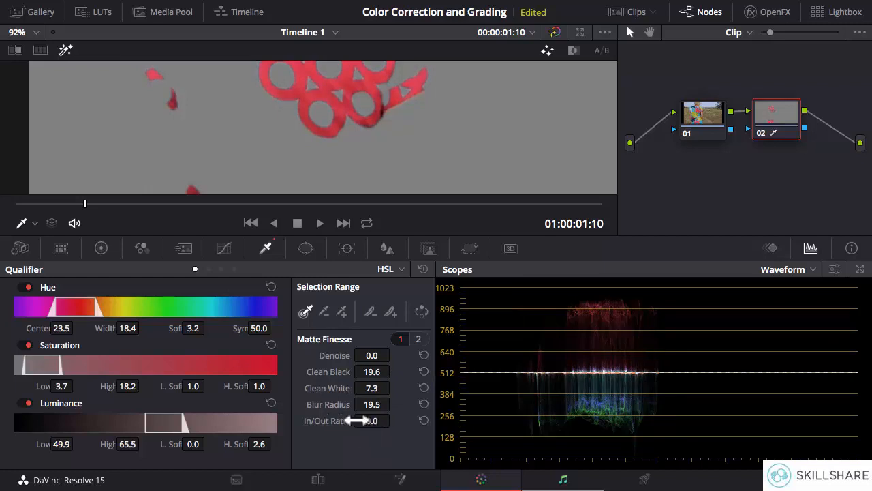
# Set the Matte Finesse in/out ratio to 0.8, denoise to 16.8 and clean white to 21.9.
pyautogui.moveTo(393, 420); pyautogui.dragTo(380, 421)
pyautogui.moveTo(393, 355); pyautogui.dragTo(394, 355)
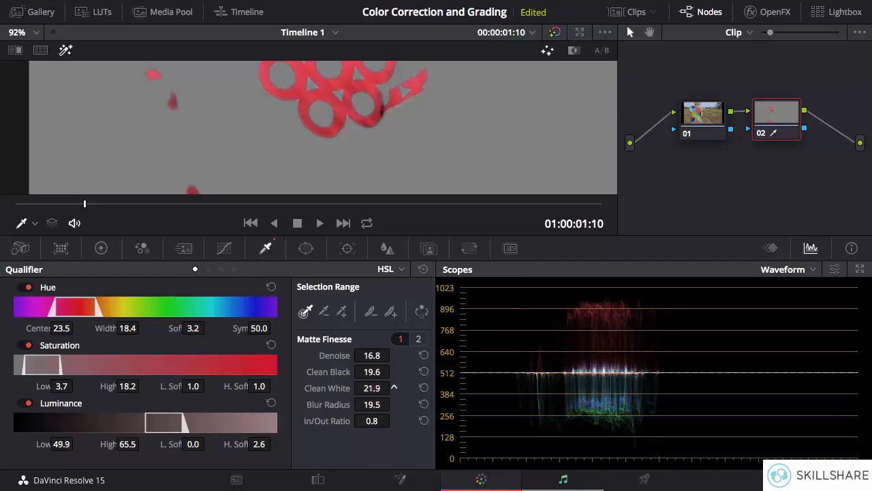
pyautogui.moveTo(394, 388); pyautogui.dragTo(394, 388)
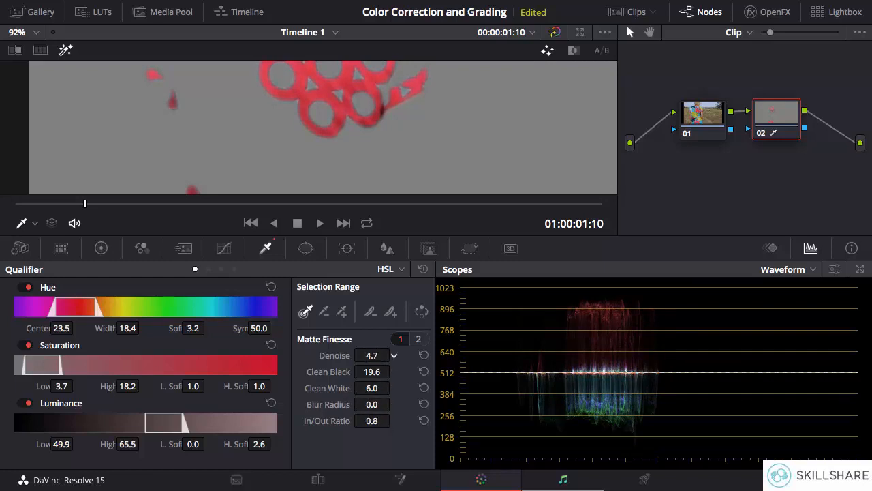
# Return denoise and clean black to 0.0, and set blur radius to 25.2 and clean white to 13.4.
pyautogui.moveTo(372, 355); pyautogui.dragTo(345, 355)
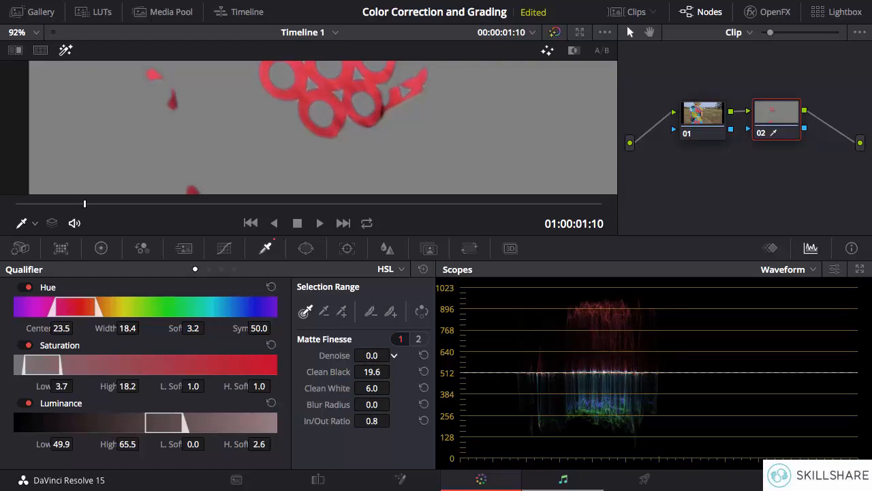
pyautogui.click(424, 371)
pyautogui.click(424, 388)
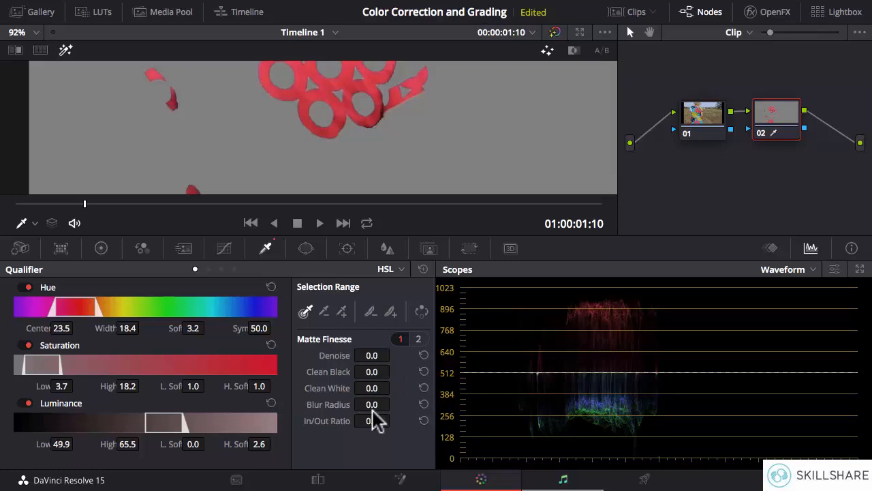
pyautogui.moveTo(372, 404); pyautogui.dragTo(394, 404)
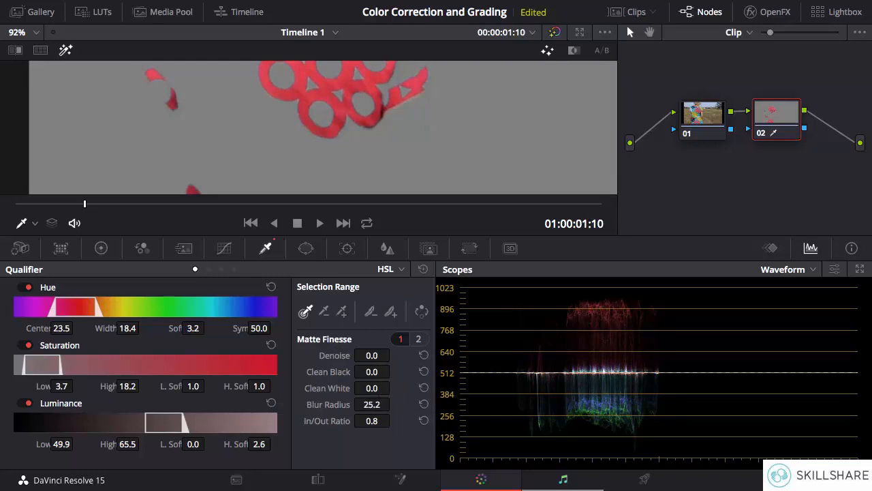
pyautogui.moveTo(371, 388); pyautogui.dragTo(328, 390)
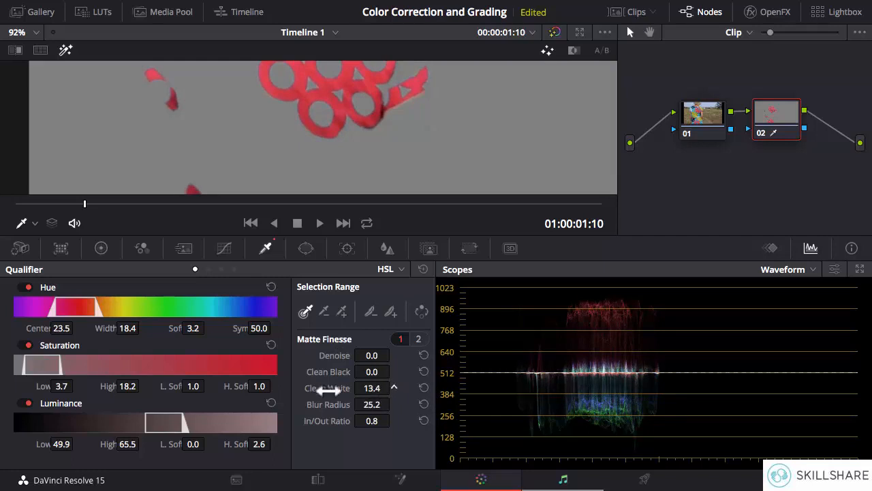
# Shift the qualifier ranges to saturation low 7.0 and high 21.5, luminance low 54.3 and high 69.9, and hue center 25.5.
pyautogui.moveTo(36, 363)
pyautogui.mouseDown()
pyautogui.moveTo(82, 363)
pyautogui.moveTo(54, 366)
pyautogui.mouseUp()
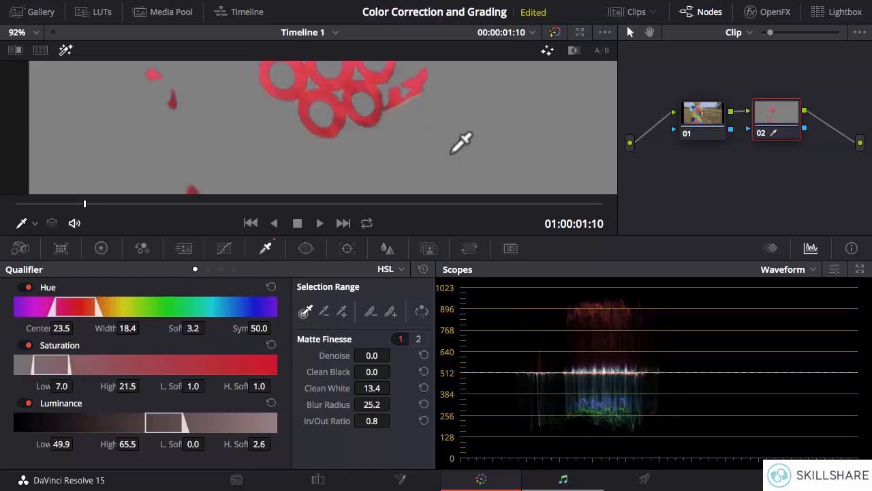
pyautogui.scroll(-3, 409, 119)
pyautogui.scroll(-3, 409, 121)
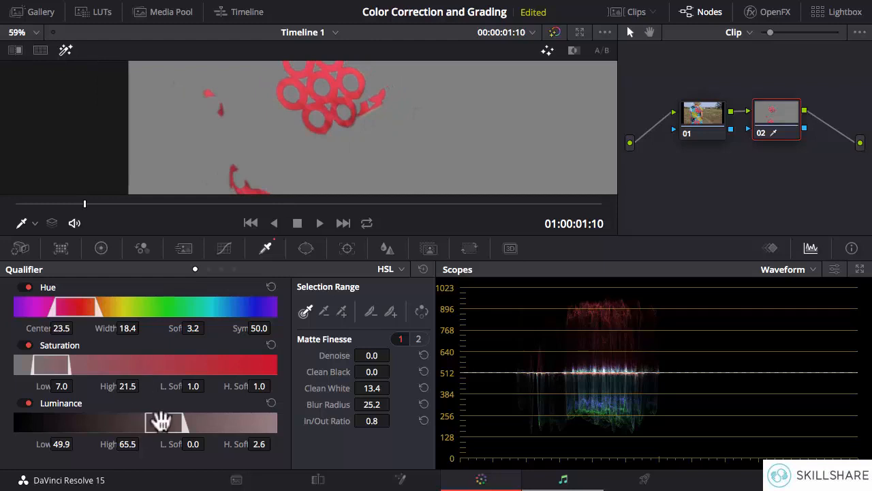
pyautogui.moveTo(160, 419)
pyautogui.mouseDown()
pyautogui.moveTo(127, 420)
pyautogui.moveTo(175, 420)
pyautogui.mouseUp()
pyautogui.moveTo(68, 306)
pyautogui.mouseDown()
pyautogui.moveTo(30, 307)
pyautogui.moveTo(77, 307)
pyautogui.mouseUp()
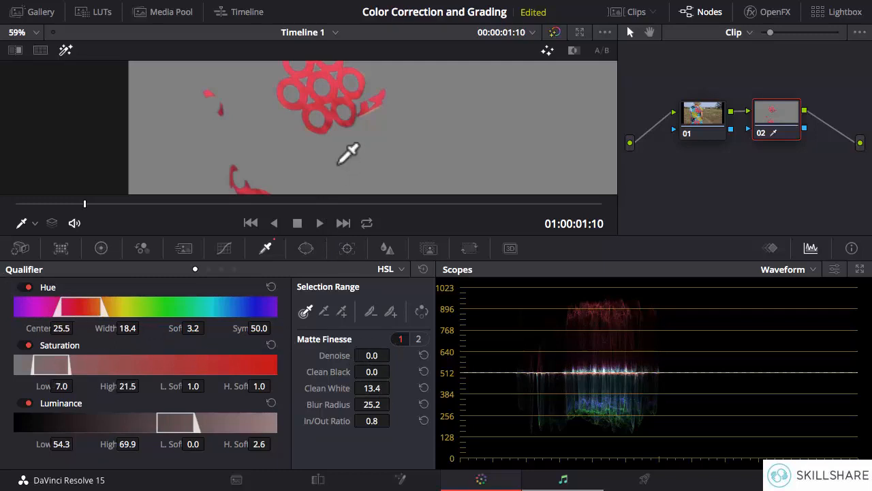
# Set the Matte Finesse clean white to 0.0 and the blur radius to 21.0.
pyautogui.scroll(3, 367, 89)
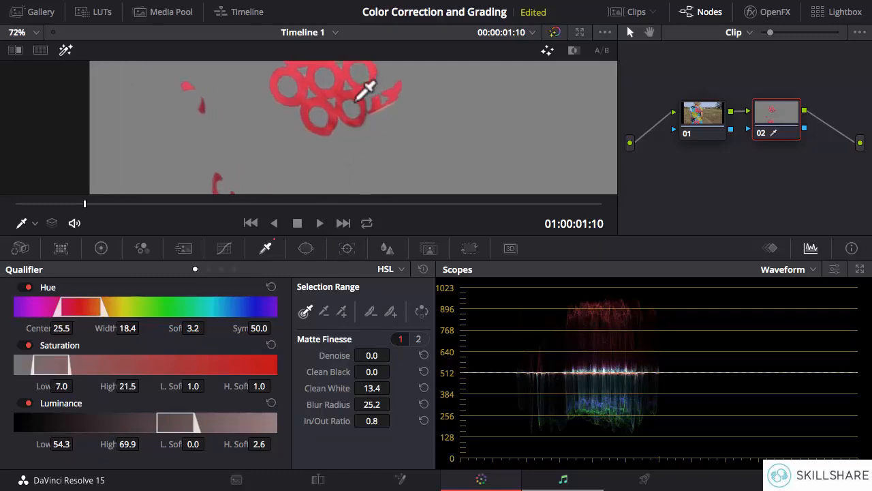
pyautogui.scroll(3, 368, 89)
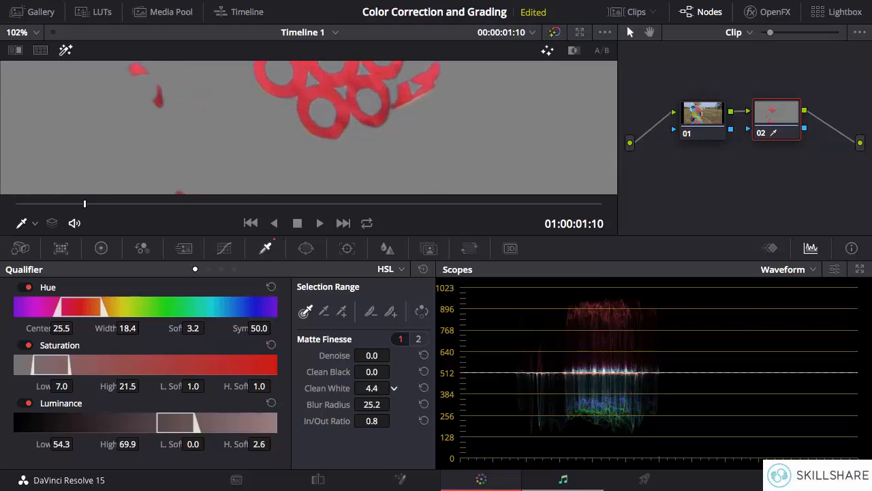
pyautogui.moveTo(372, 387); pyautogui.dragTo(354, 387)
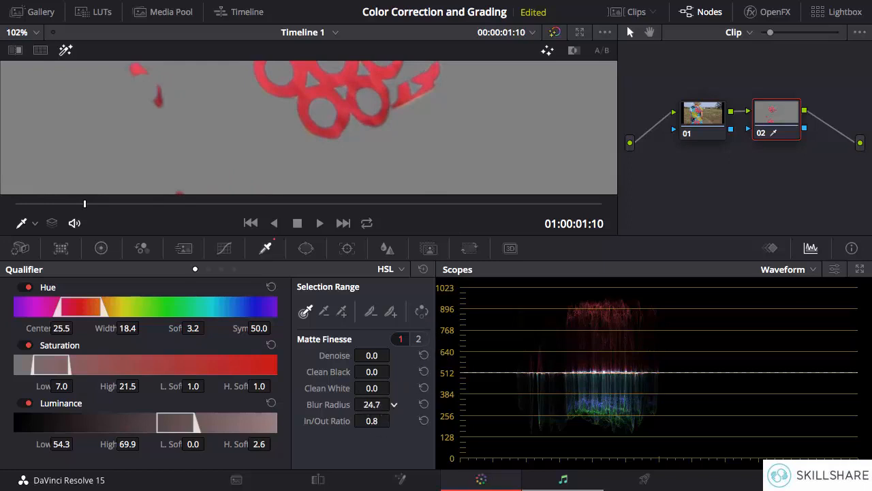
pyautogui.moveTo(394, 404); pyautogui.dragTo(382, 404)
pyautogui.hscroll(1, 382, 124)
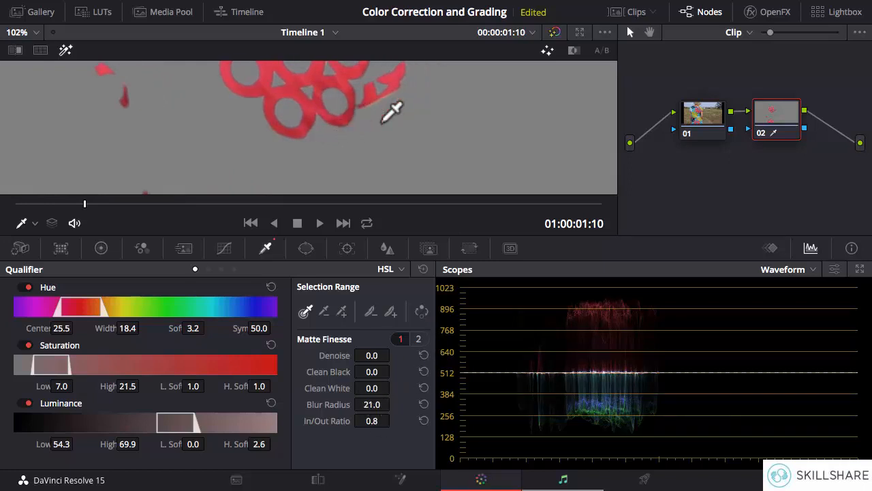
# Switch the highlight view off and on repeatedly to compare the isolated red flowers with the full image of the dress.
pyautogui.scroll(-5, 382, 122)
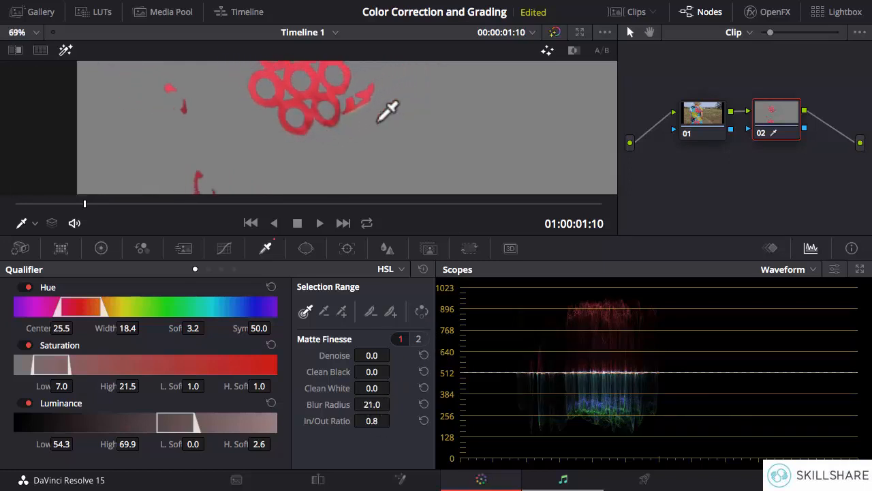
pyautogui.scroll(-1, 379, 121)
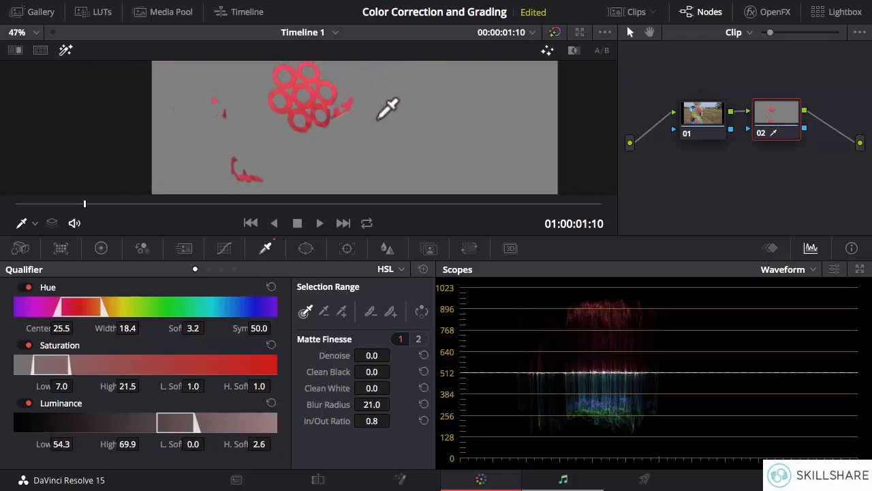
pyautogui.click(64, 48)
pyautogui.click(64, 49)
pyautogui.click(64, 49)
pyautogui.click(64, 48)
pyautogui.click(64, 48)
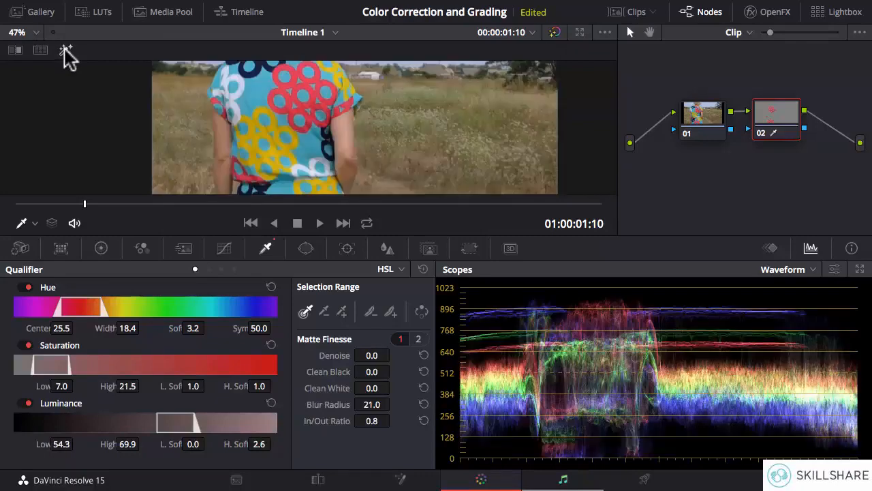
pyautogui.click(64, 49)
pyautogui.click(64, 48)
pyautogui.click(64, 49)
pyautogui.click(64, 49)
pyautogui.click(64, 49)
pyautogui.click(64, 49)
pyautogui.click(64, 51)
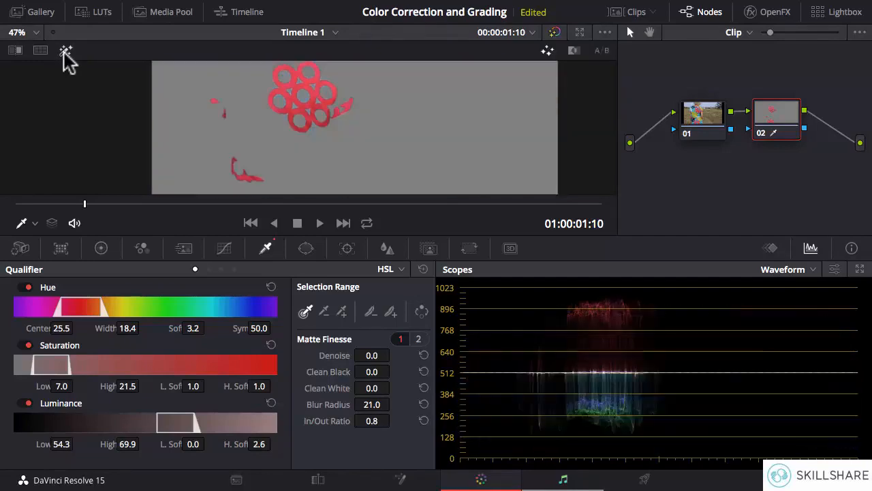
pyautogui.click(64, 51)
pyautogui.click(64, 50)
pyautogui.click(64, 50)
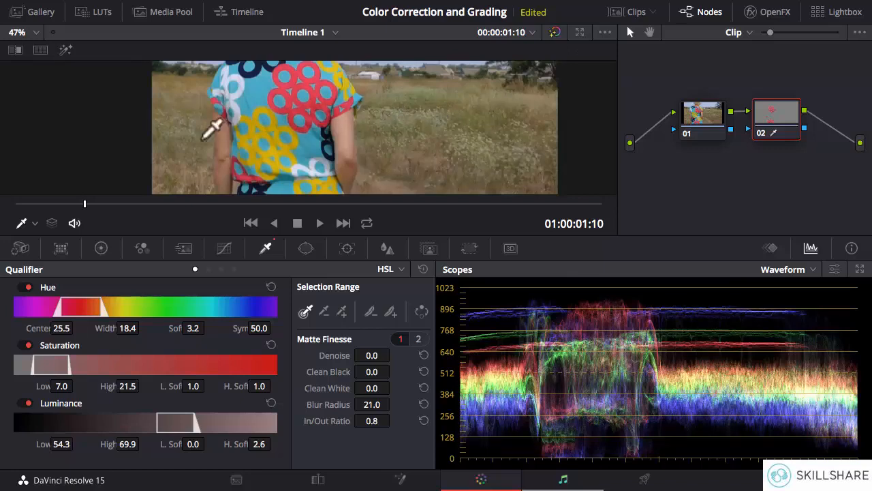
pyautogui.scroll(-5, 387, 120)
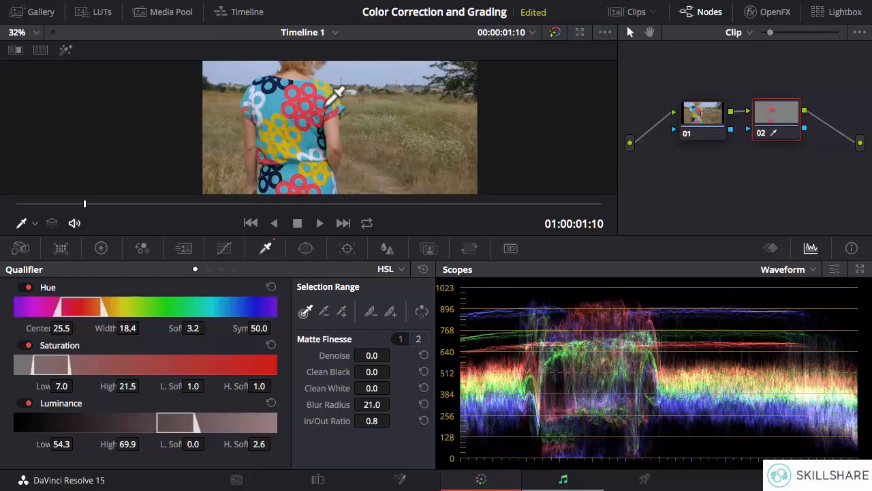
pyautogui.click(66, 50)
pyautogui.click(66, 50)
pyautogui.click(66, 50)
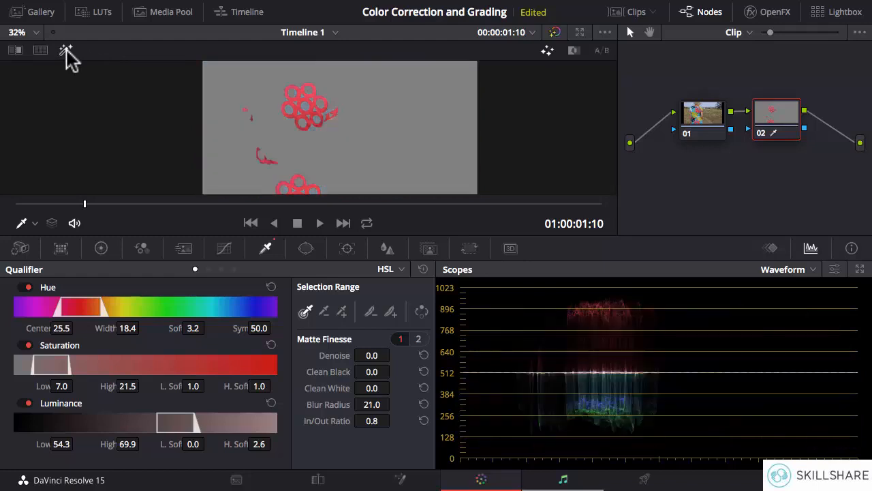
pyautogui.click(66, 49)
pyautogui.click(66, 50)
# Refine the selection with saturation low 4.4 and high 21.0, hue center 24.8 and blur radius 14.8.
pyautogui.moveTo(36, 367)
pyautogui.mouseDown()
pyautogui.moveTo(54, 368)
pyautogui.moveTo(16, 367)
pyautogui.moveTo(32, 367)
pyautogui.mouseUp()
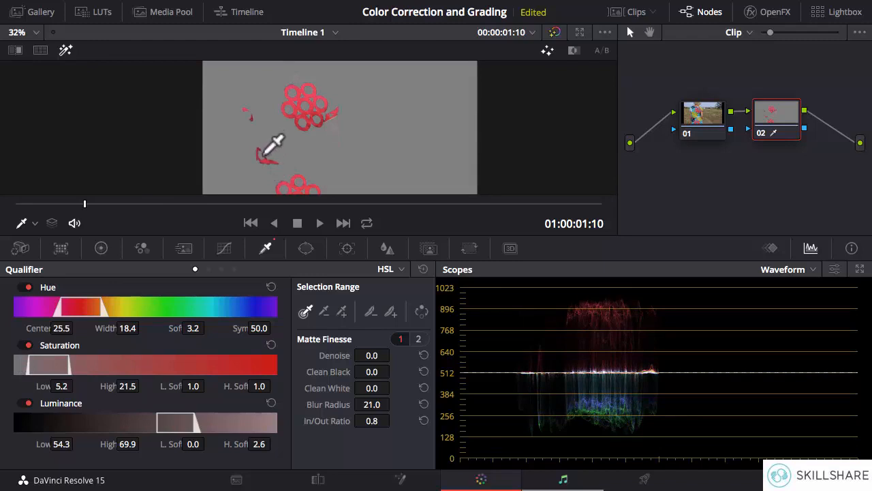
pyautogui.click(64, 49)
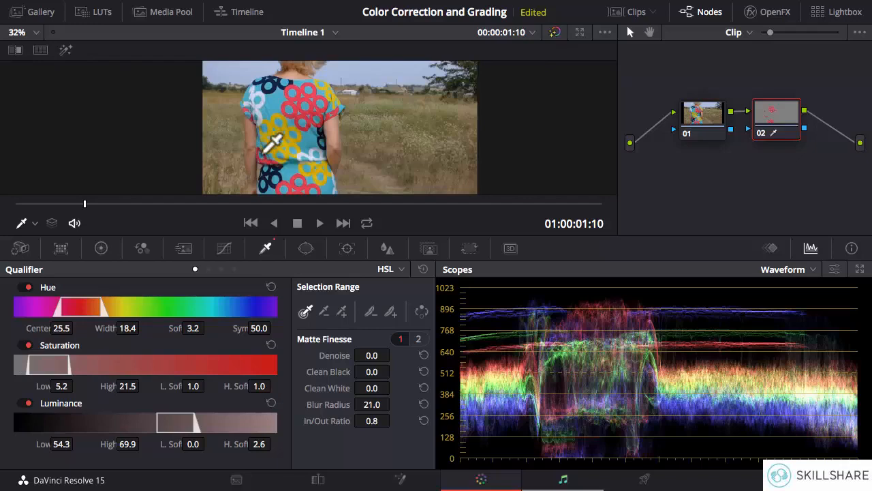
pyautogui.click(66, 51)
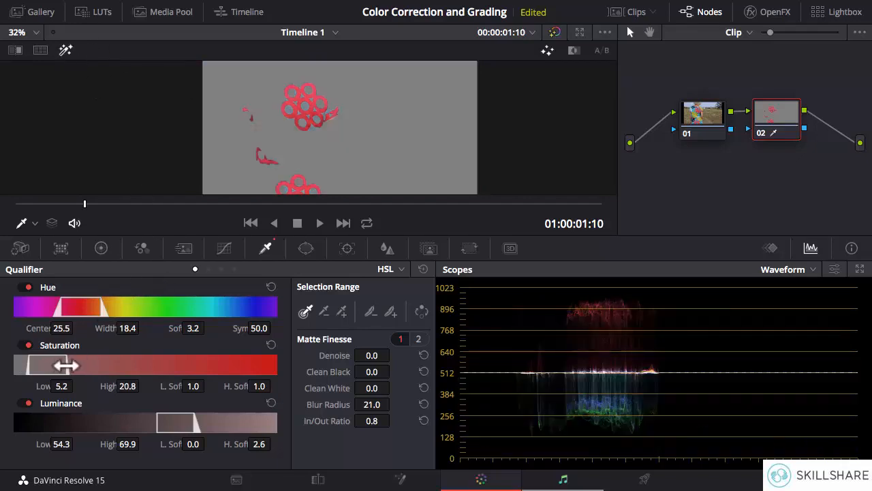
pyautogui.moveTo(66, 365); pyautogui.dragTo(26, 366)
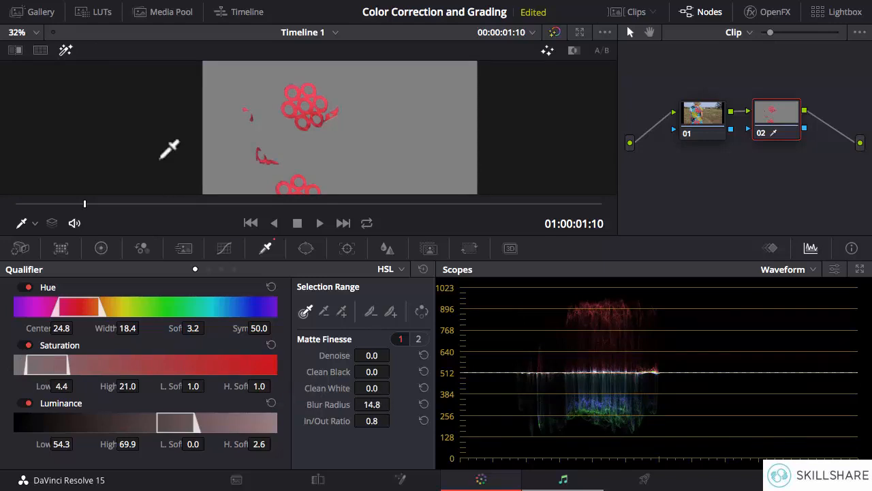
# Check the refined flower selection against the full image and leave the highlight view off.
pyautogui.click(65, 49)
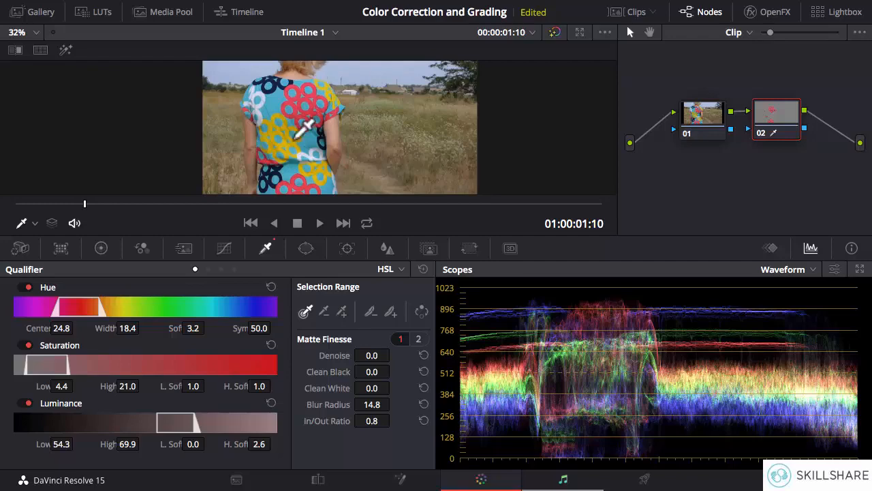
pyautogui.click(66, 50)
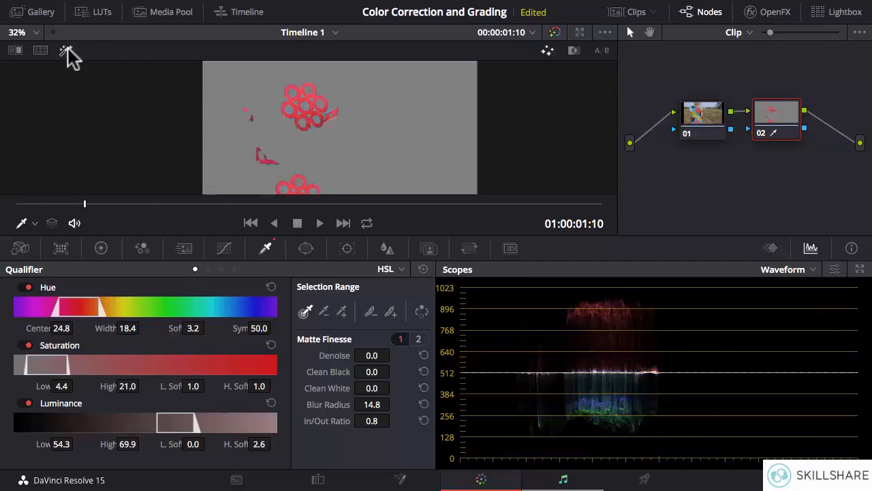
pyautogui.click(66, 50)
# On node 02's primaries wheels, set the offset to 26.55 and shift the gain toward purple with master 0.75, red 0.35, green 0.82 and blue 1.16.
pyautogui.click(101, 249)
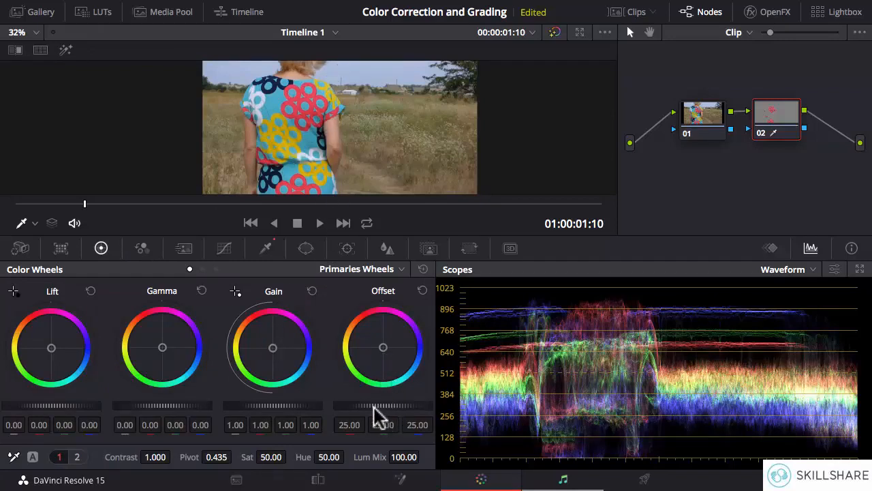
pyautogui.moveTo(360, 405)
pyautogui.mouseDown()
pyautogui.moveTo(397, 405)
pyautogui.moveTo(307, 405)
pyautogui.moveTo(365, 404)
pyautogui.mouseUp()
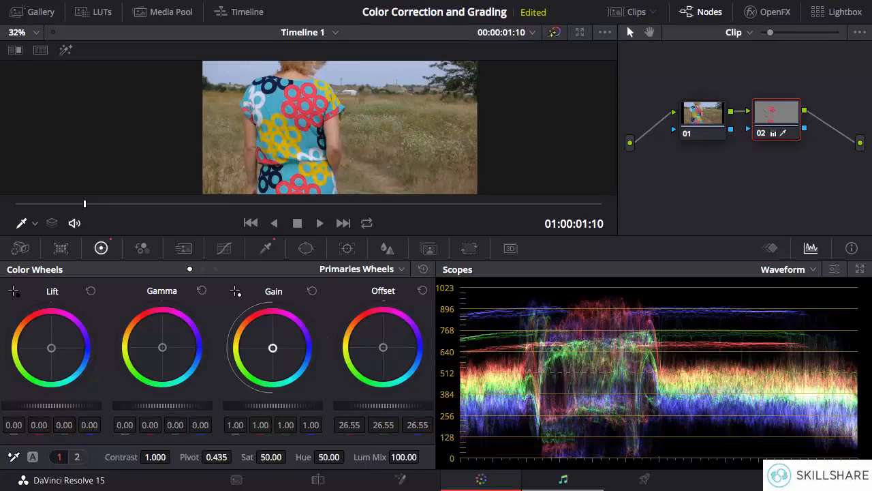
pyautogui.moveTo(278, 347); pyautogui.dragTo(271, 367)
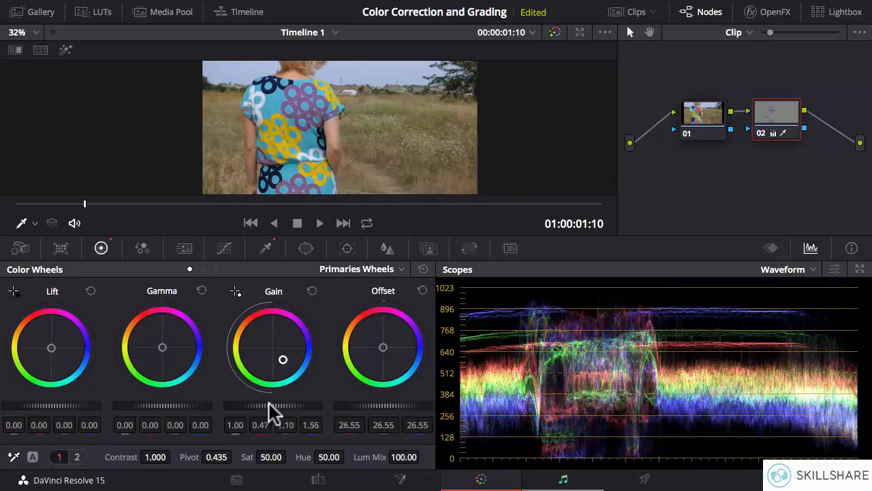
pyautogui.moveTo(266, 405)
pyautogui.mouseDown()
pyautogui.moveTo(291, 405)
pyautogui.moveTo(251, 404)
pyautogui.mouseUp()
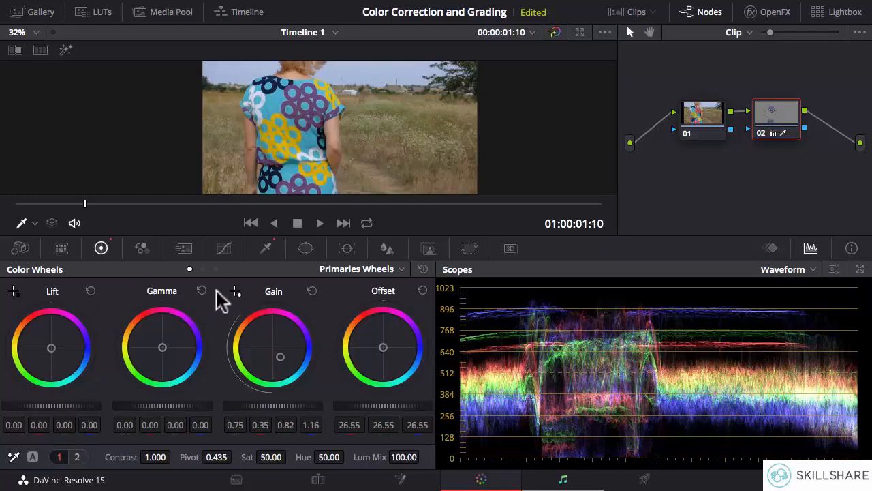
# Switch node 02 off and on repeatedly to compare the original red flowers with the purple correction.
pyautogui.click(761, 134)
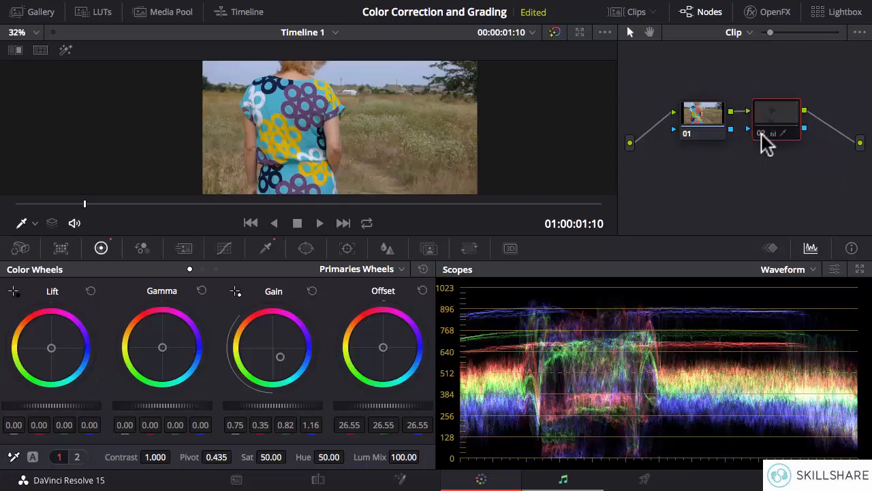
pyautogui.click(762, 135)
pyautogui.click(761, 134)
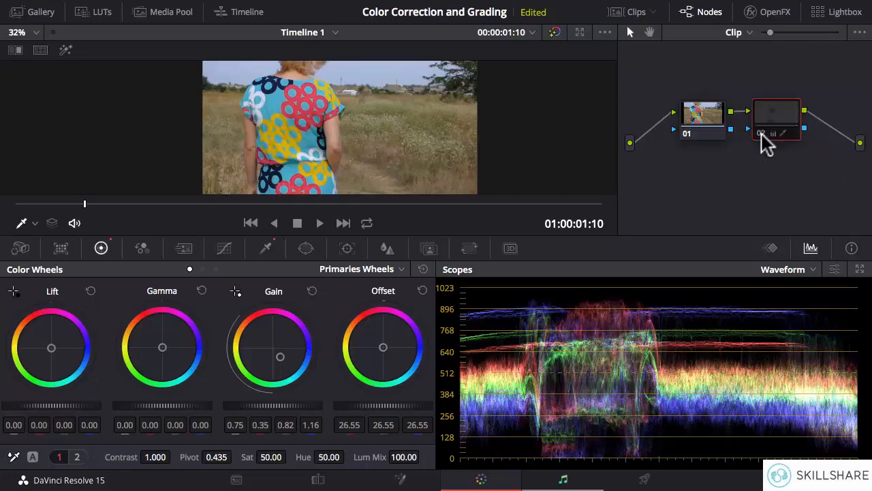
pyautogui.click(761, 134)
pyautogui.click(762, 134)
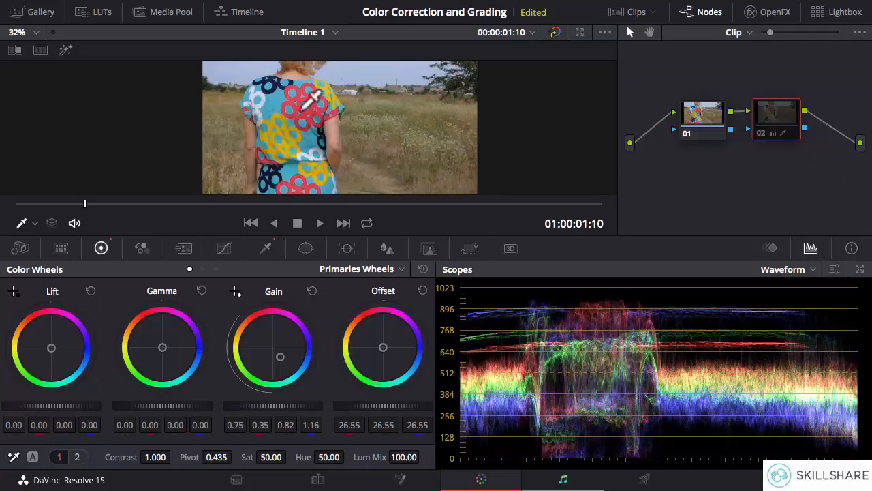
pyautogui.click(762, 134)
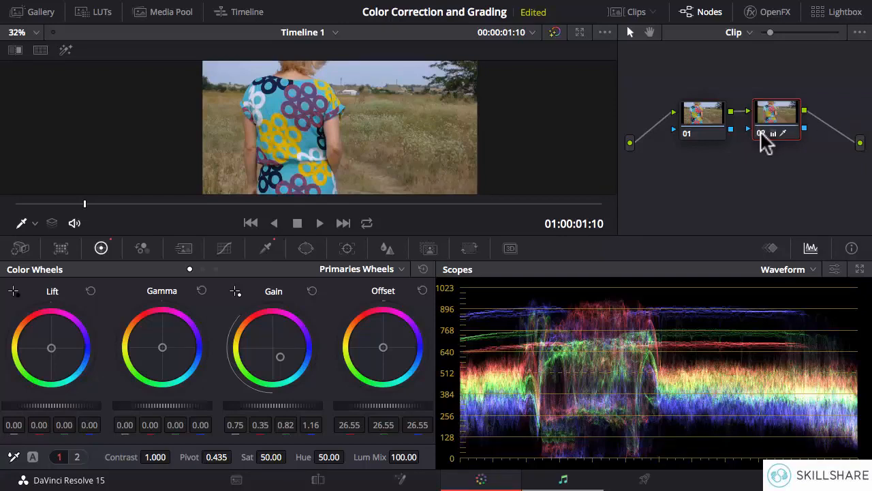
pyautogui.click(762, 135)
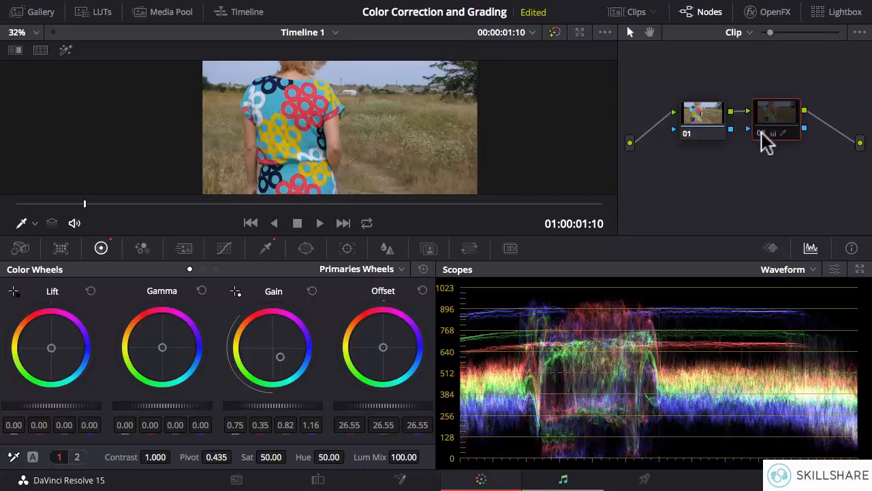
pyautogui.click(762, 134)
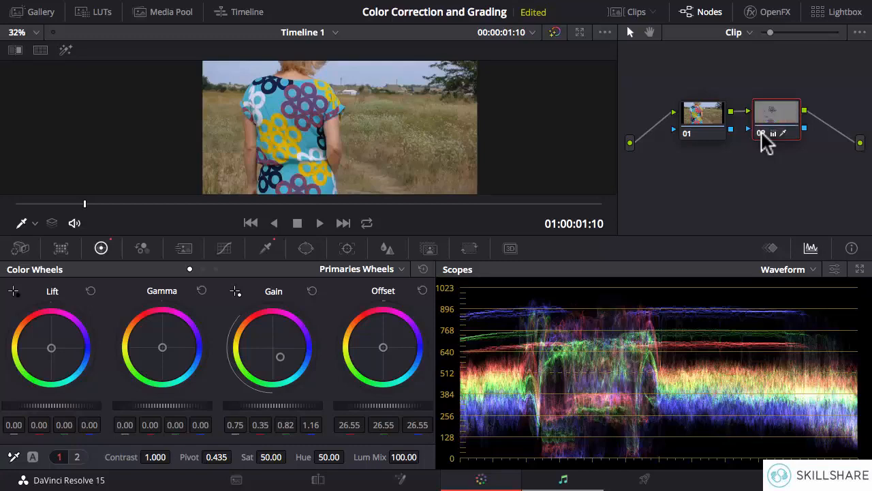
pyautogui.click(762, 134)
pyautogui.click(761, 135)
pyautogui.click(762, 134)
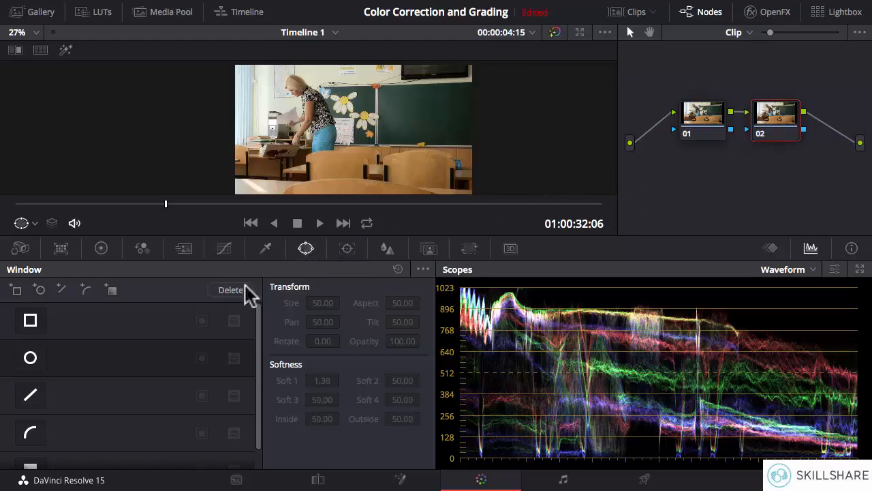
# On the classroom clip's node 02, push gain to 1.82, 0.81, 0.51, gamma to 0.10, -0.02, -0.05 and lift to 0.15, -0.03, -0.14.
pyautogui.moveTo(257, 323)
pyautogui.mouseDown()
pyautogui.moveTo(257, 349)
pyautogui.moveTo(263, 314)
pyautogui.mouseUp()
pyautogui.moveTo(256, 347); pyautogui.dragTo(262, 330)
pyautogui.click(102, 247)
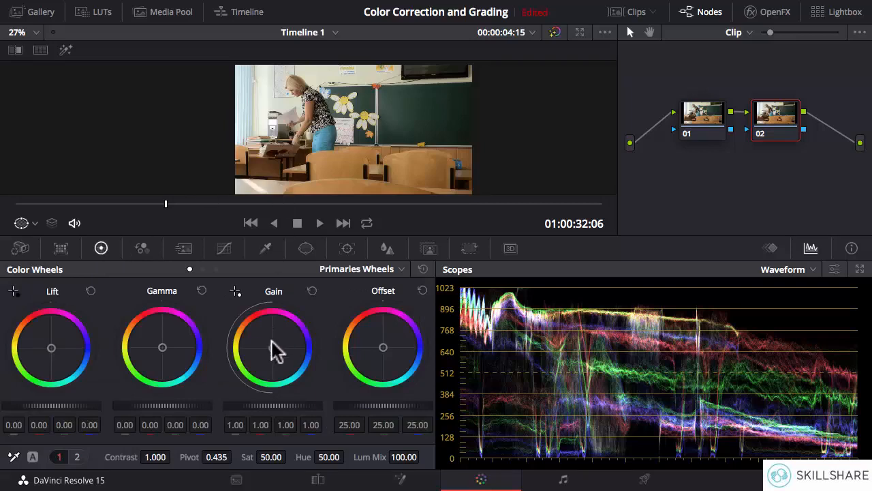
pyautogui.moveTo(273, 348); pyautogui.dragTo(263, 329)
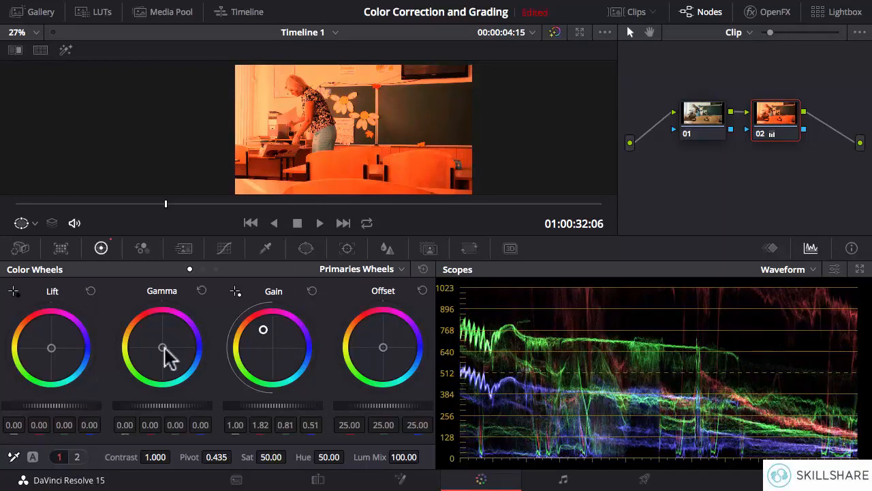
pyautogui.moveTo(166, 353); pyautogui.dragTo(155, 333)
pyautogui.moveTo(55, 354); pyautogui.dragTo(50, 345)
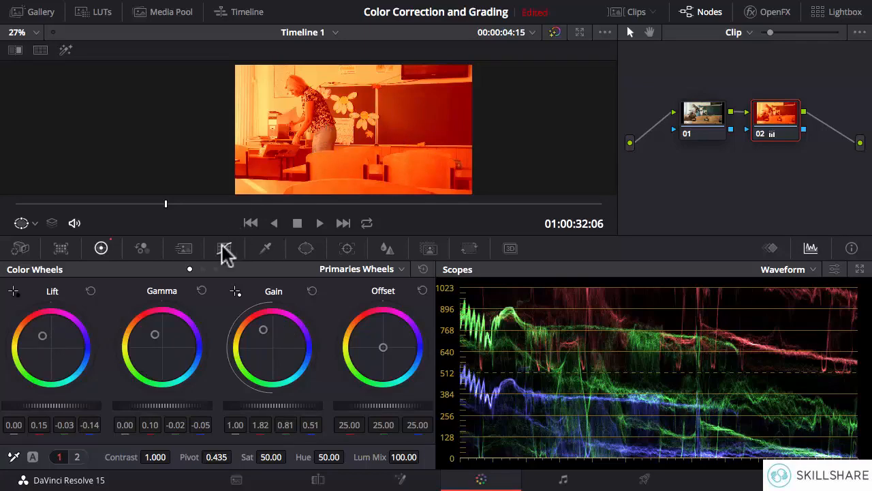
# Add a rectangular window to node 02 and move it over the chalkboard, about pan 52.29 and tilt 51.03.
pyautogui.click(305, 249)
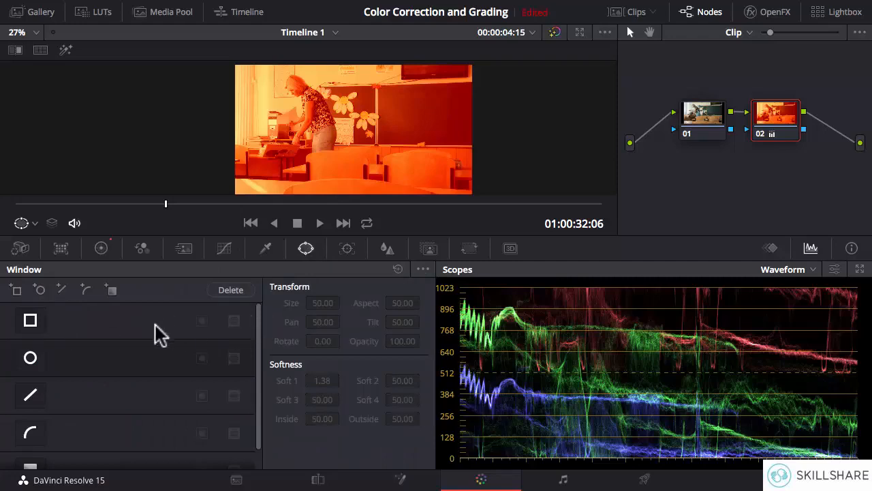
pyautogui.click(30, 321)
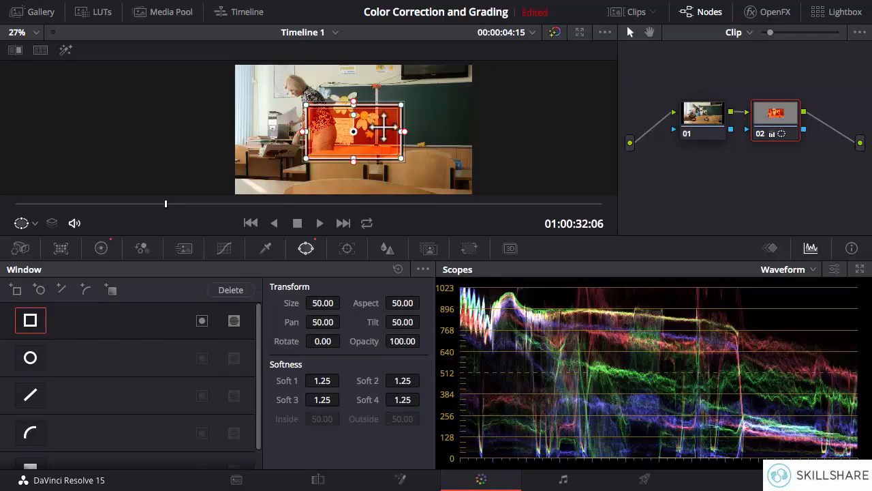
pyautogui.moveTo(376, 127); pyautogui.dragTo(406, 117)
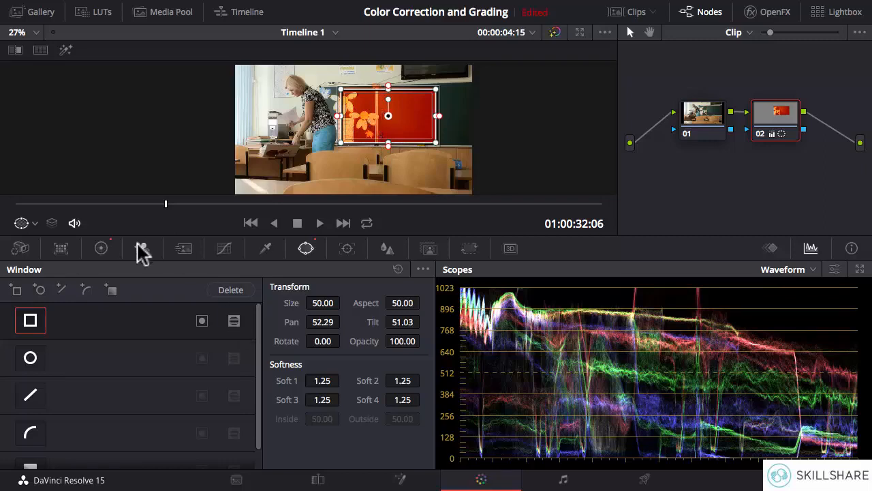
# Raise node 02's gamma master to 0.32 and its blur radius to 0.94.
pyautogui.click(101, 248)
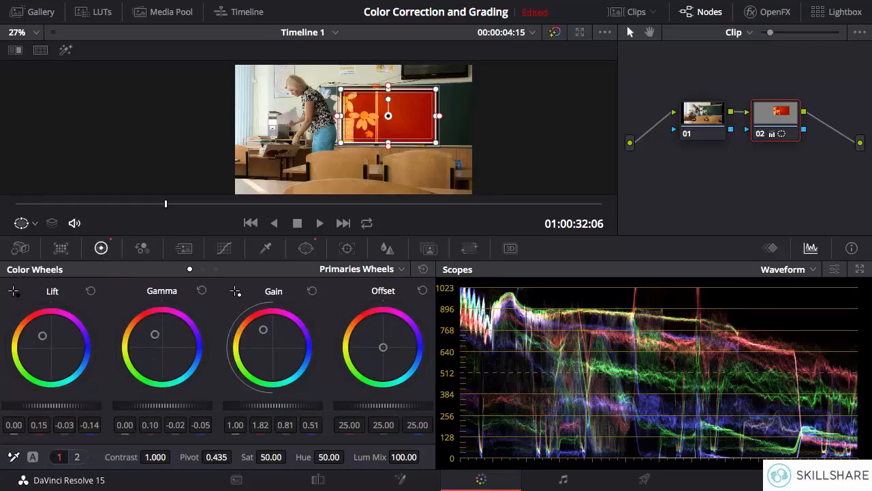
pyautogui.moveTo(129, 409); pyautogui.dragTo(185, 408)
pyautogui.moveTo(130, 406); pyautogui.dragTo(188, 407)
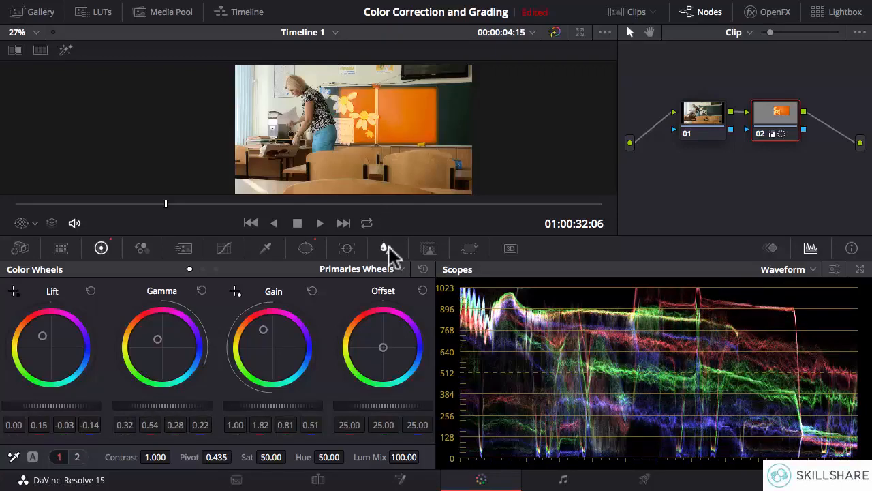
pyautogui.click(387, 247)
pyautogui.moveTo(76, 357); pyautogui.dragTo(76, 305)
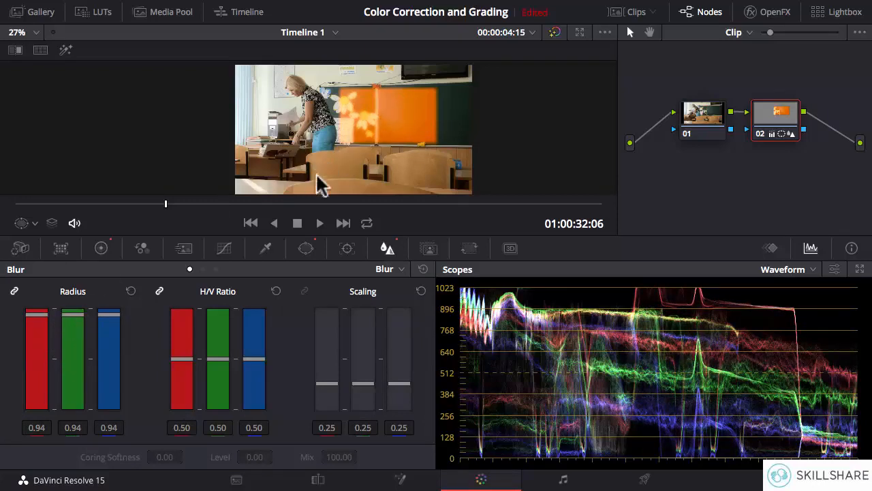
# Rotate the rectangular window to 3.46 and extend its four edges outward across the chalkboard and the woman.
pyautogui.click(306, 248)
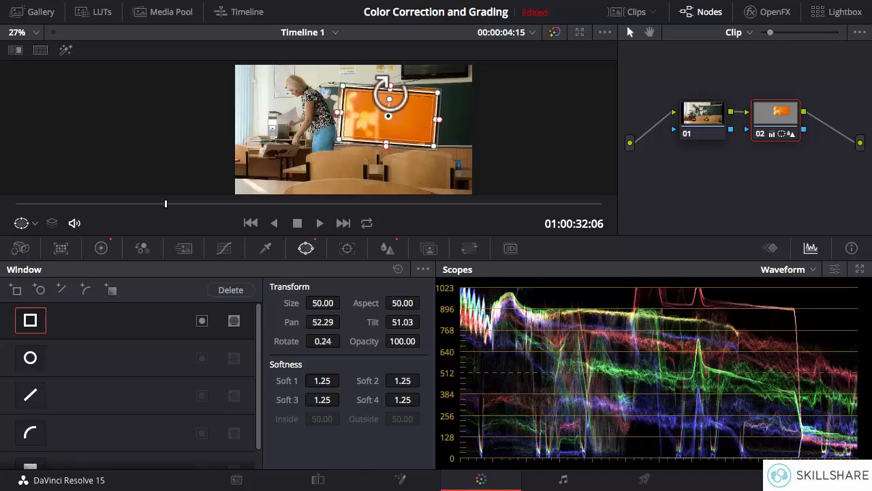
pyautogui.moveTo(388, 94); pyautogui.dragTo(401, 109)
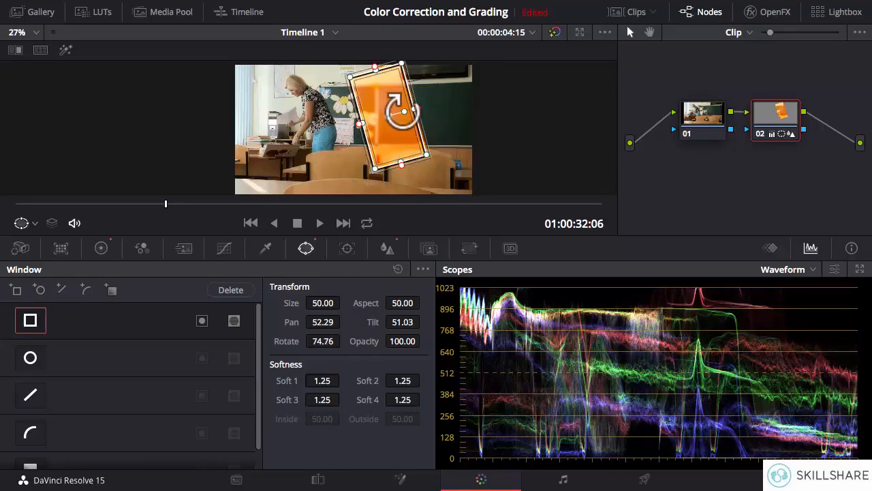
pyautogui.moveTo(404, 110)
pyautogui.mouseDown()
pyautogui.moveTo(399, 140)
pyautogui.moveTo(366, 126)
pyautogui.moveTo(368, 99)
pyautogui.moveTo(402, 105)
pyautogui.moveTo(411, 93)
pyautogui.moveTo(415, 77)
pyautogui.moveTo(389, 70)
pyautogui.moveTo(406, 121)
pyautogui.mouseUp()
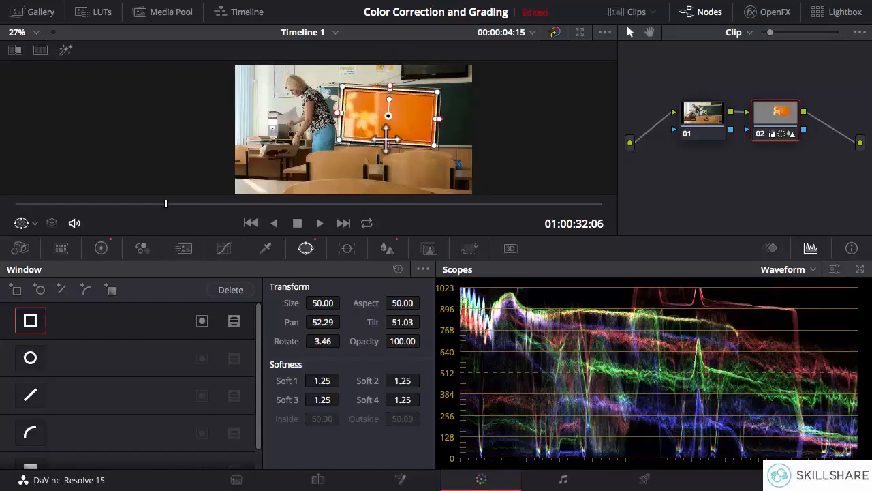
pyautogui.moveTo(387, 143); pyautogui.dragTo(385, 160)
pyautogui.moveTo(345, 122); pyautogui.dragTo(300, 120)
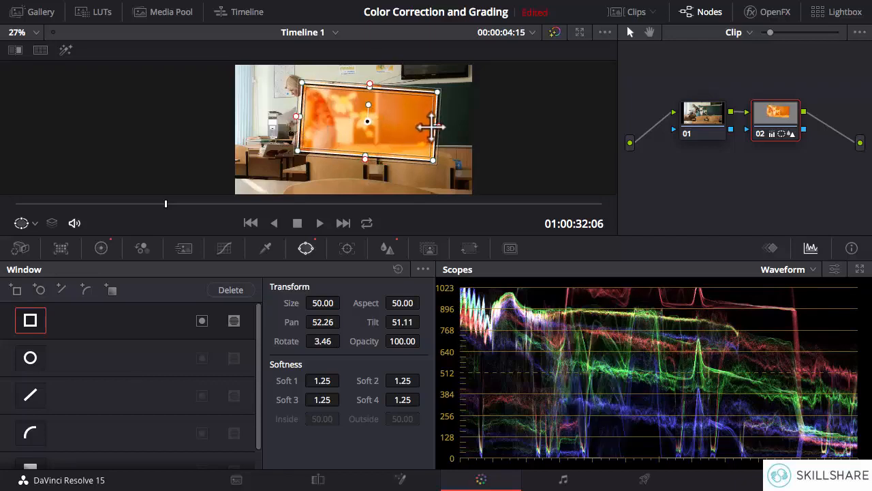
pyautogui.moveTo(431, 127); pyautogui.dragTo(463, 123)
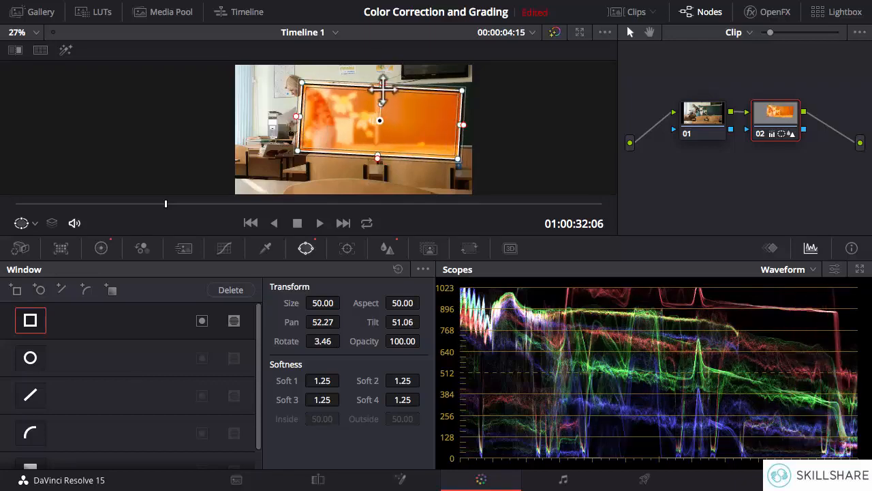
pyautogui.moveTo(384, 85); pyautogui.dragTo(385, 75)
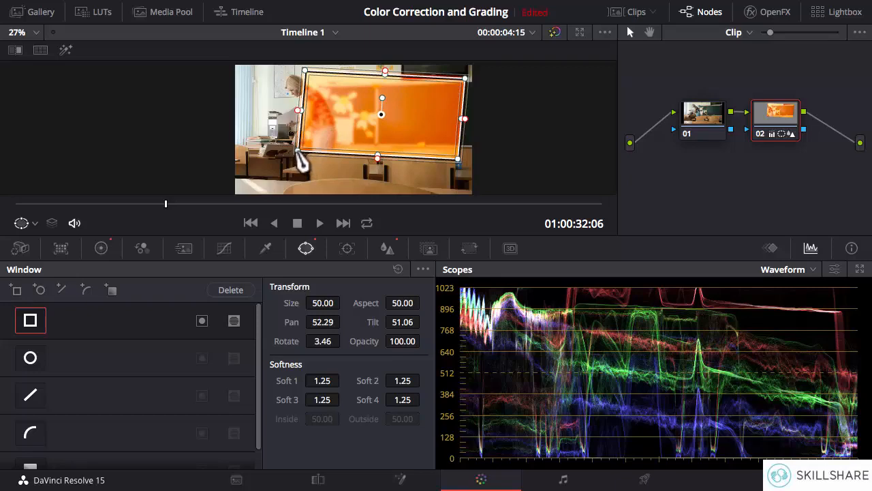
# Reshape the rectangular window into an irregular quadrilateral by moving each of its four corners.
pyautogui.moveTo(298, 151); pyautogui.dragTo(267, 168)
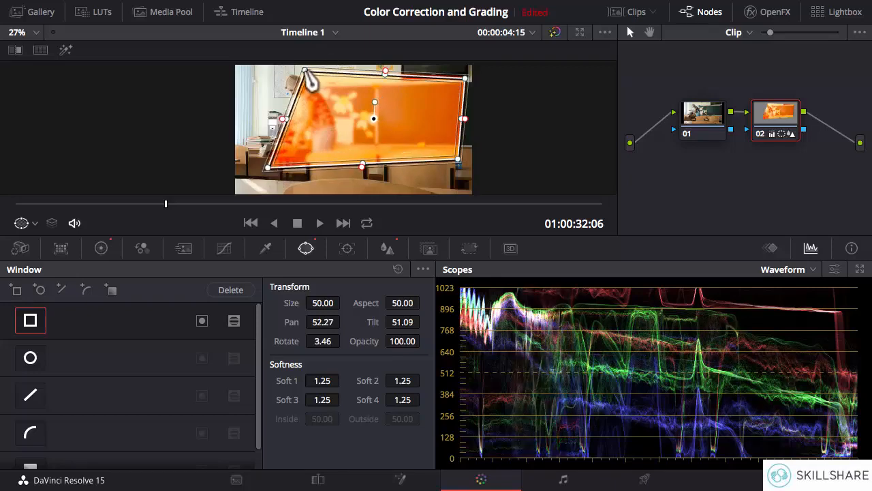
pyautogui.moveTo(305, 71); pyautogui.dragTo(260, 74)
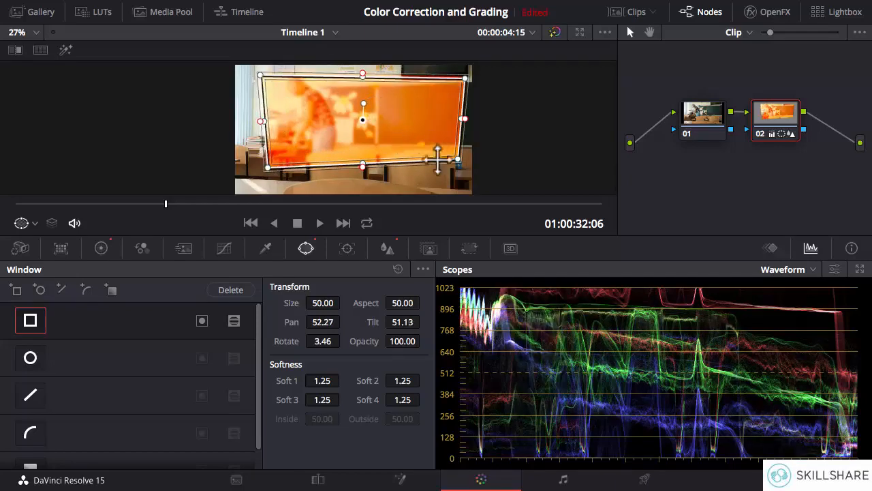
pyautogui.moveTo(458, 162); pyautogui.dragTo(441, 176)
pyautogui.moveTo(465, 79); pyautogui.dragTo(353, 86)
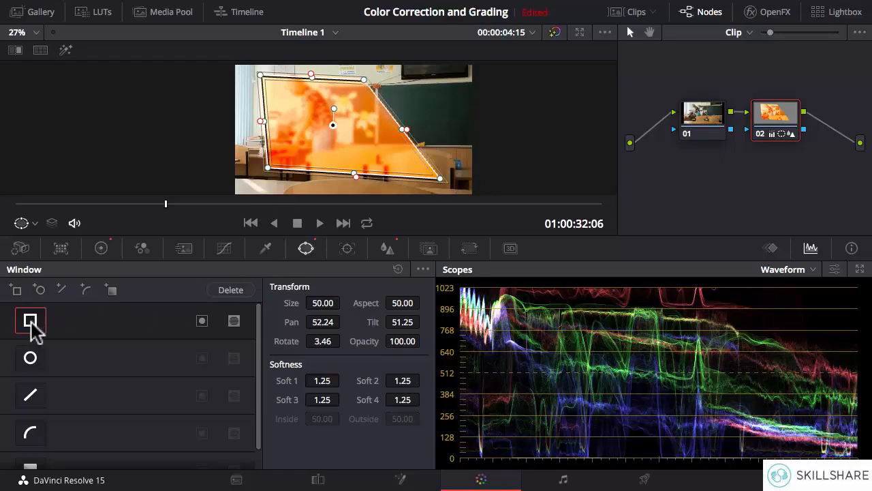
# Reset the window and the blur settings of node 02, keeping the orange color wheel adjustments.
pyautogui.click(398, 268)
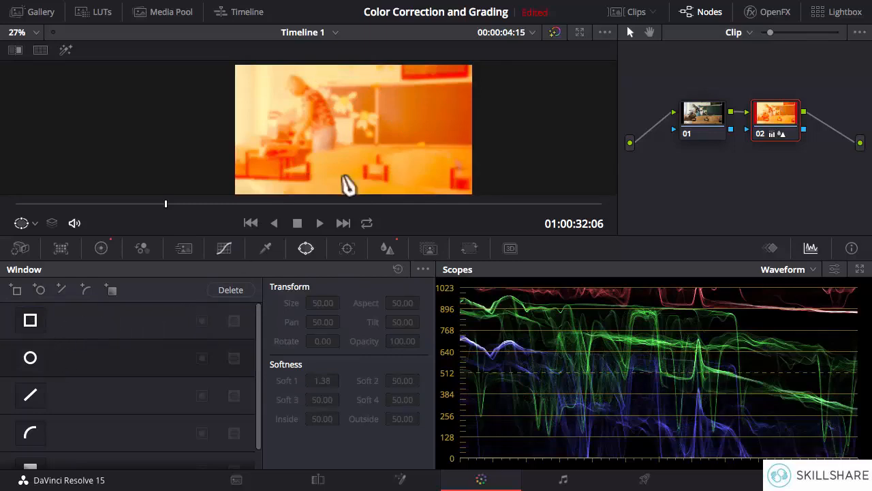
pyautogui.click(101, 248)
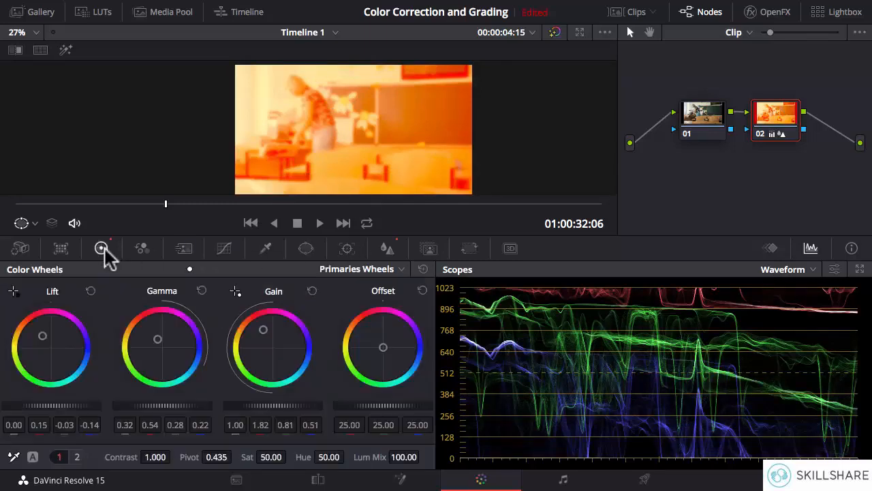
pyautogui.click(389, 248)
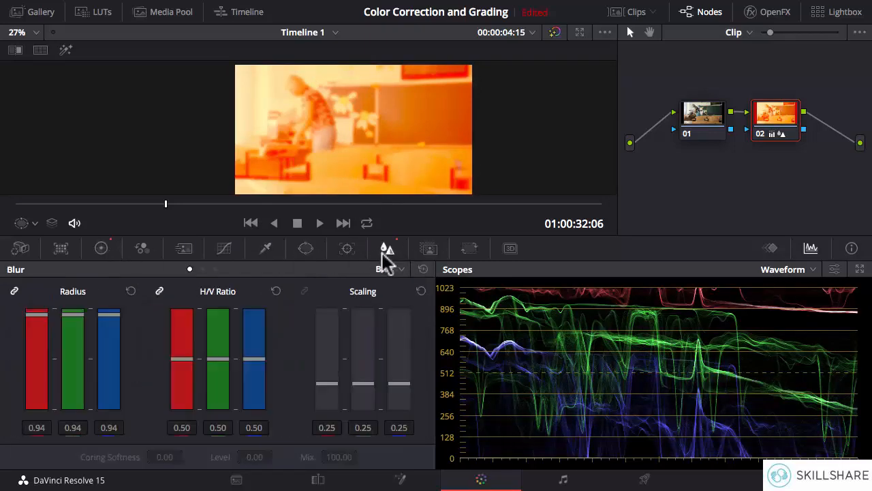
pyautogui.click(423, 269)
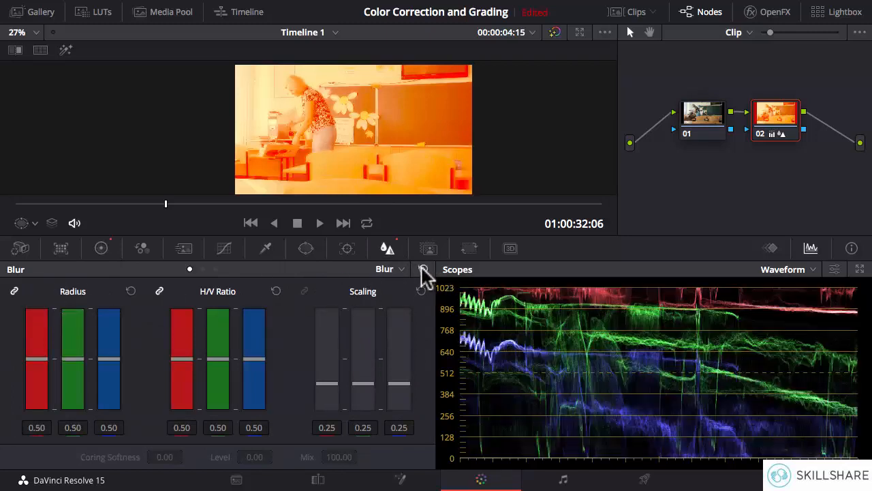
# Add a circular window to node 02 with softness 2.29 and invert it to grade the area outside the circle.
pyautogui.click(306, 248)
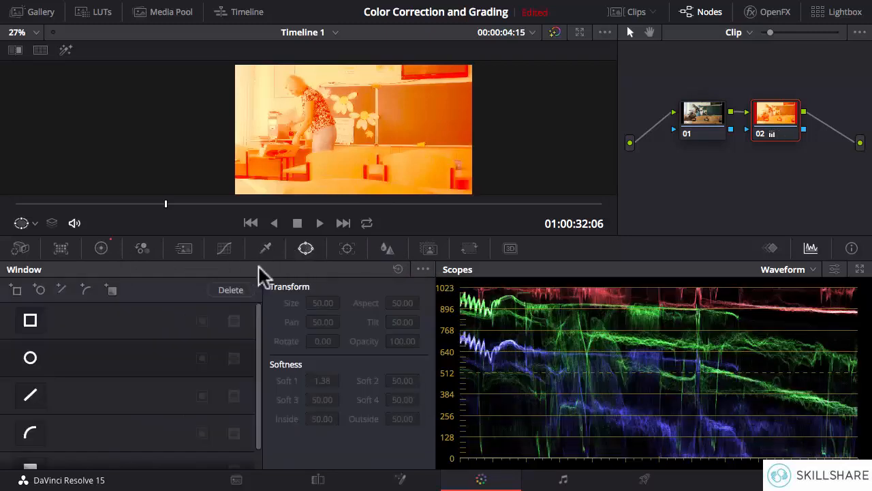
pyautogui.click(31, 357)
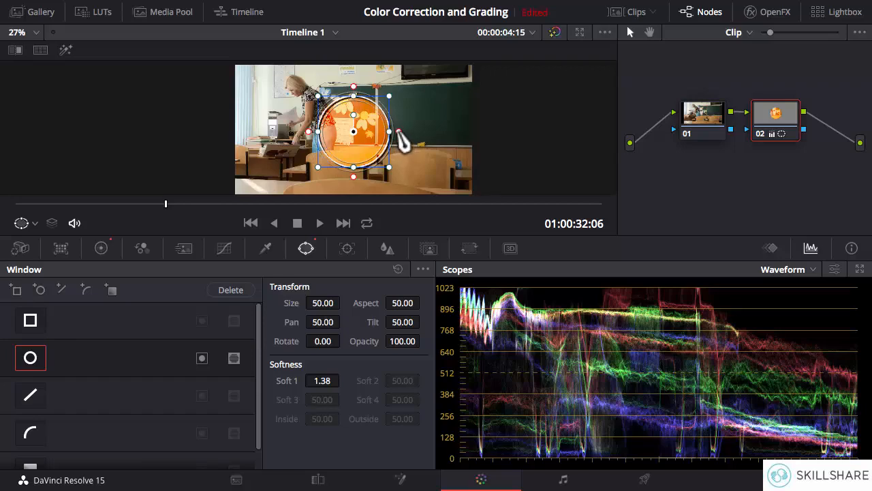
pyautogui.moveTo(399, 133)
pyautogui.mouseDown()
pyautogui.moveTo(411, 132)
pyautogui.moveTo(398, 131)
pyautogui.mouseUp()
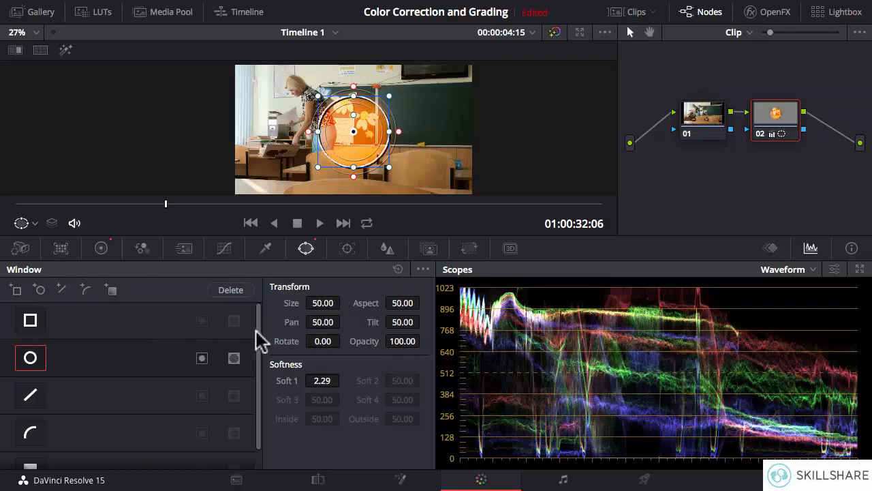
pyautogui.moveTo(258, 331); pyautogui.dragTo(258, 345)
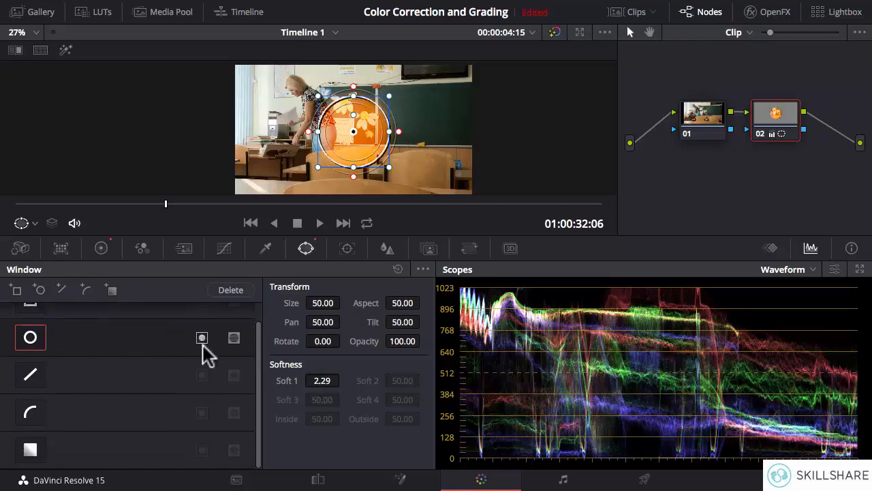
pyautogui.moveTo(259, 376); pyautogui.dragTo(262, 355)
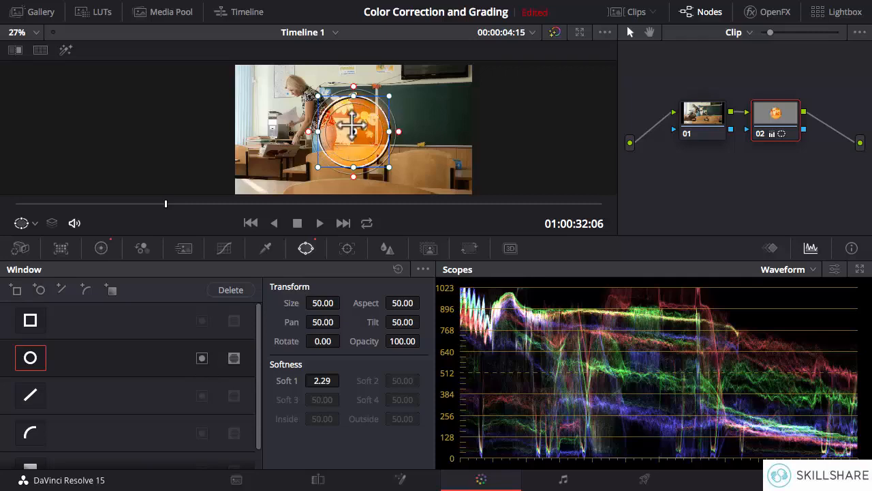
pyautogui.click(202, 358)
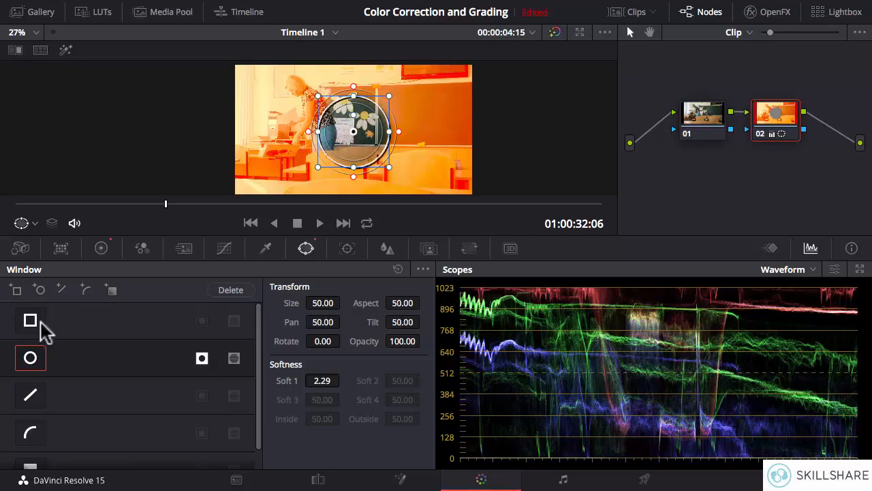
# Reset the circular window and draw a closed curve window with eight straight-edged points around the desk area beside the woman.
pyautogui.click(398, 269)
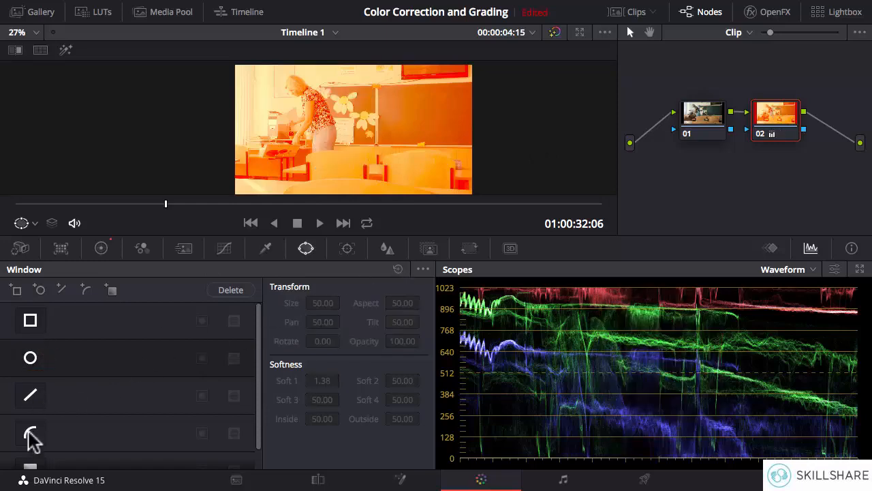
pyautogui.scroll(-1, 256, 369)
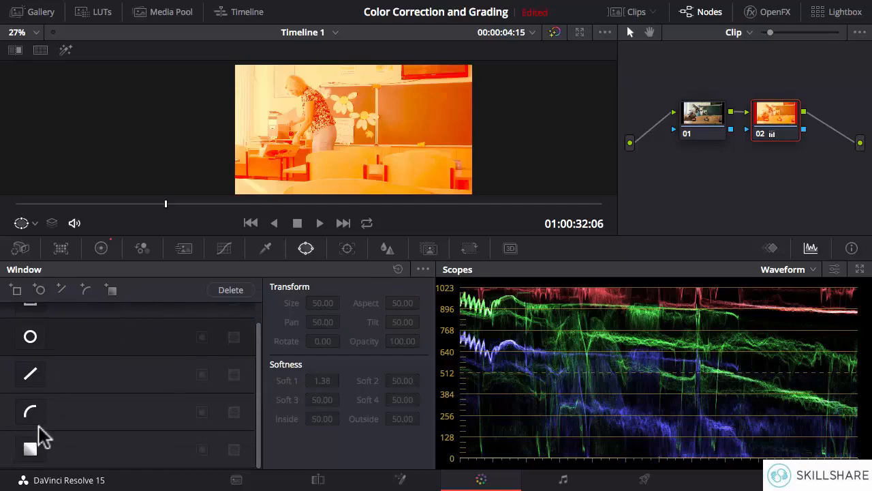
pyautogui.click(28, 409)
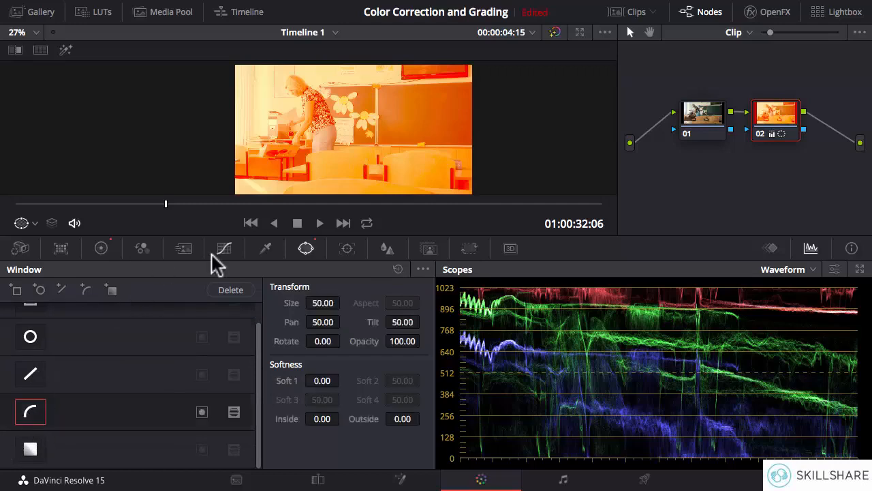
pyautogui.click(259, 115)
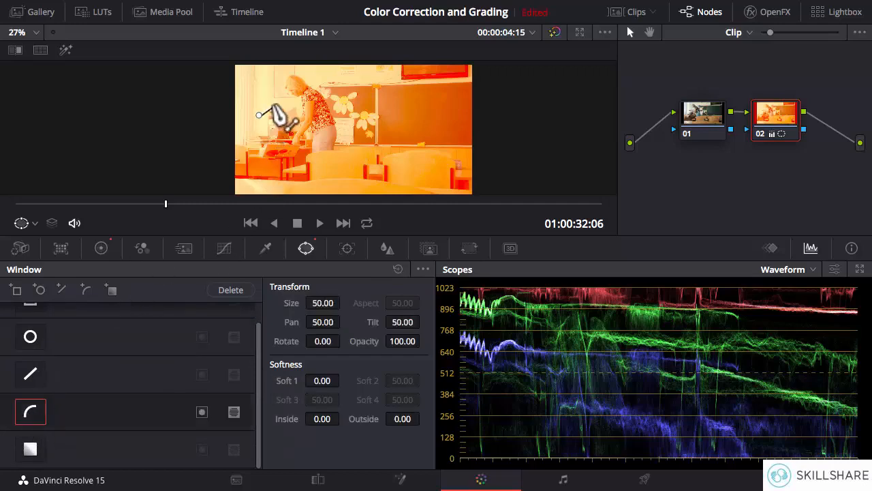
pyautogui.click(283, 95)
pyautogui.click(308, 103)
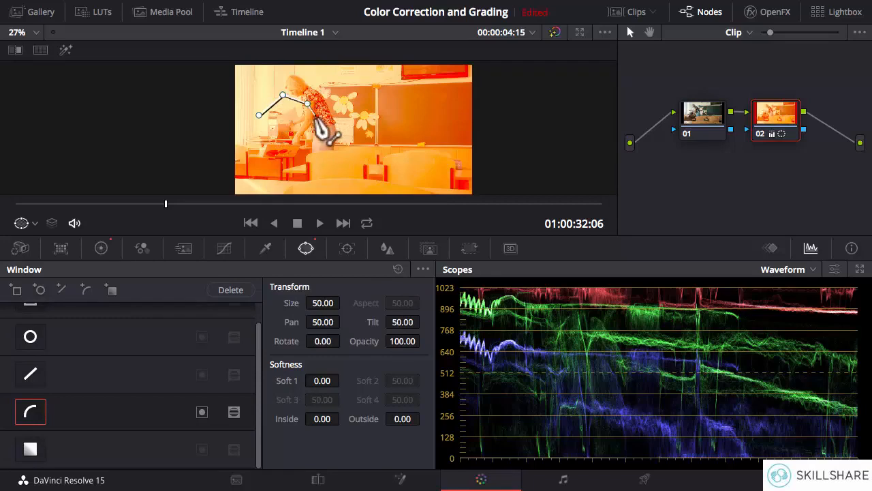
pyautogui.click(315, 127)
pyautogui.click(308, 156)
pyautogui.click(281, 164)
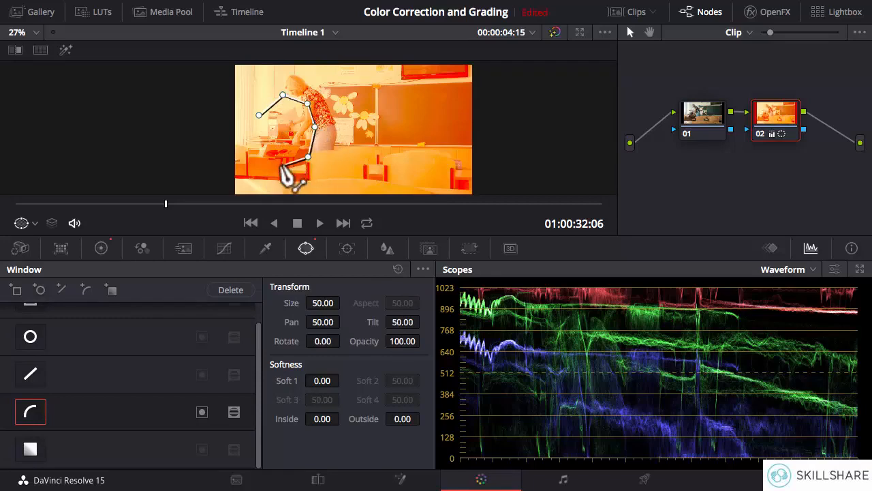
pyautogui.click(258, 153)
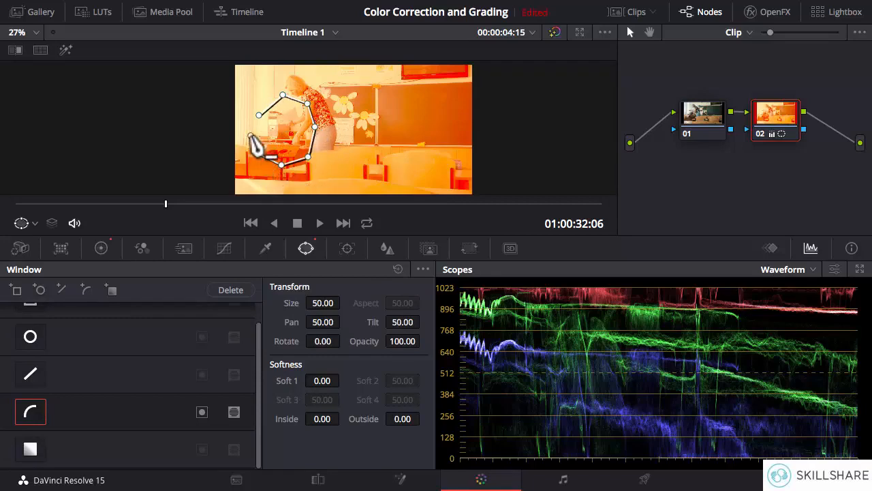
pyautogui.click(251, 134)
pyautogui.click(259, 115)
pyautogui.click(259, 116)
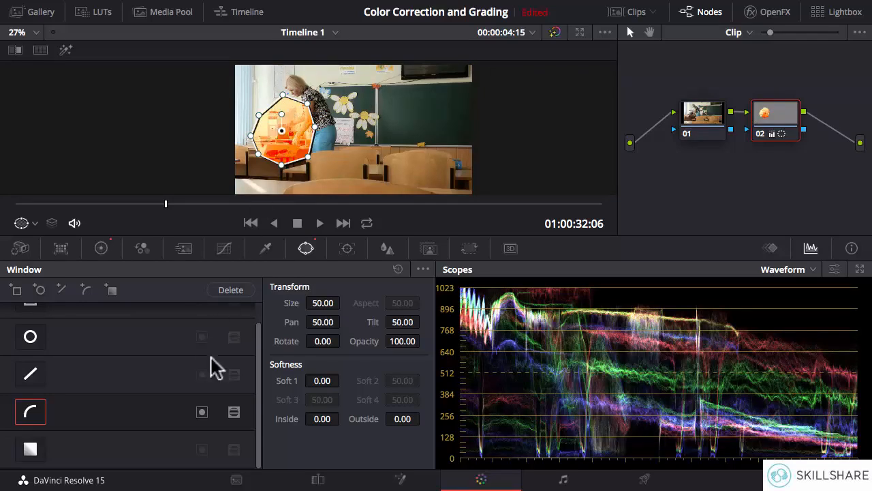
# Invert the polygonal curve window, restore its normal direction, and reset the window.
pyautogui.click(202, 412)
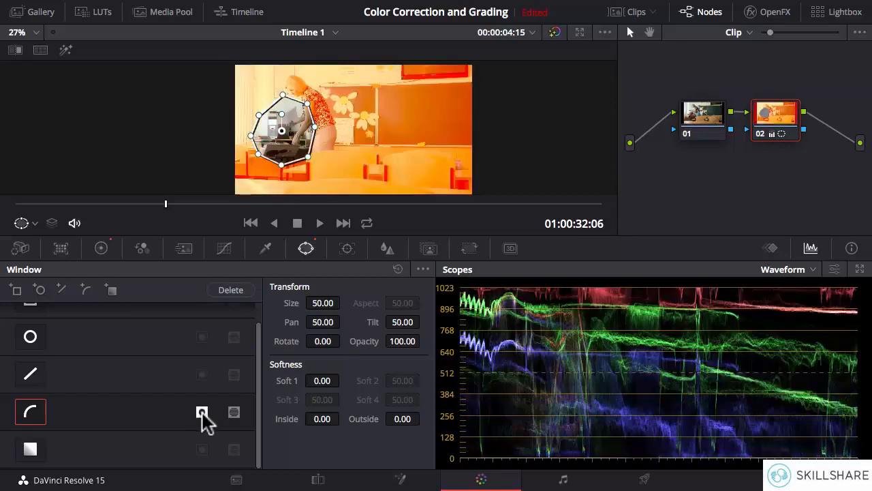
pyautogui.click(201, 412)
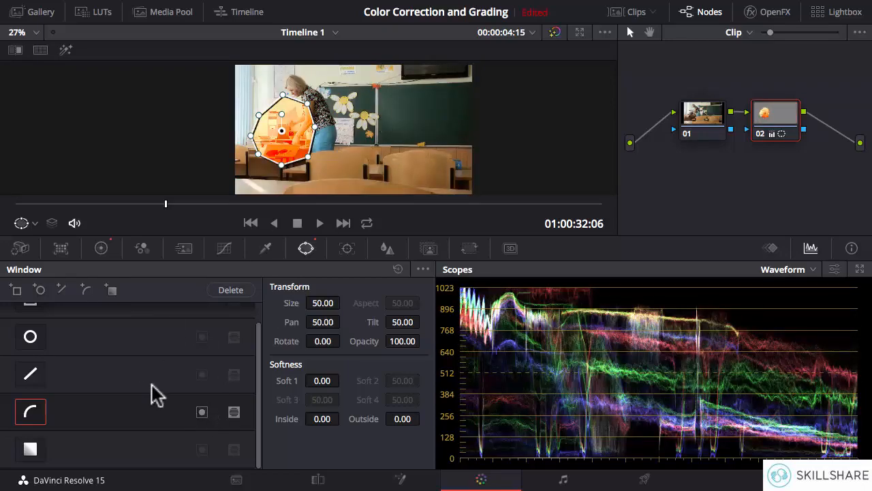
pyautogui.click(398, 269)
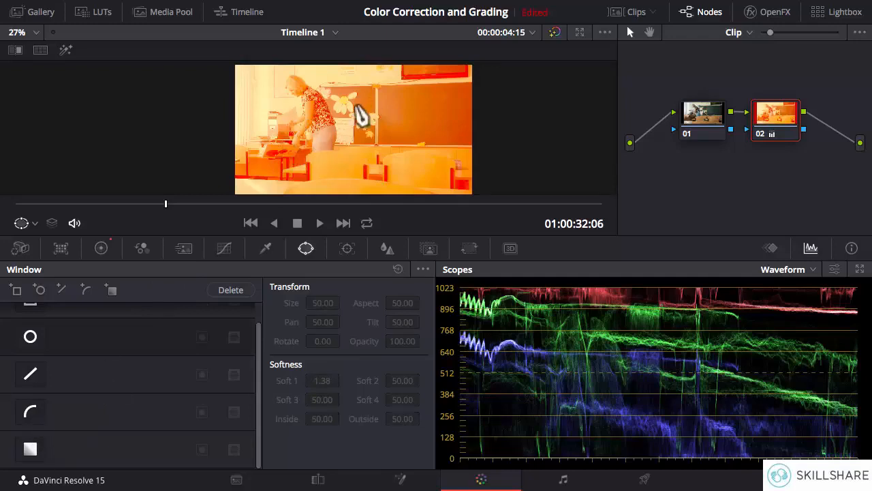
# Draw a closed, smoothly curved window with nine points around the woman's torso, the daisies and the chair.
pyautogui.click(30, 412)
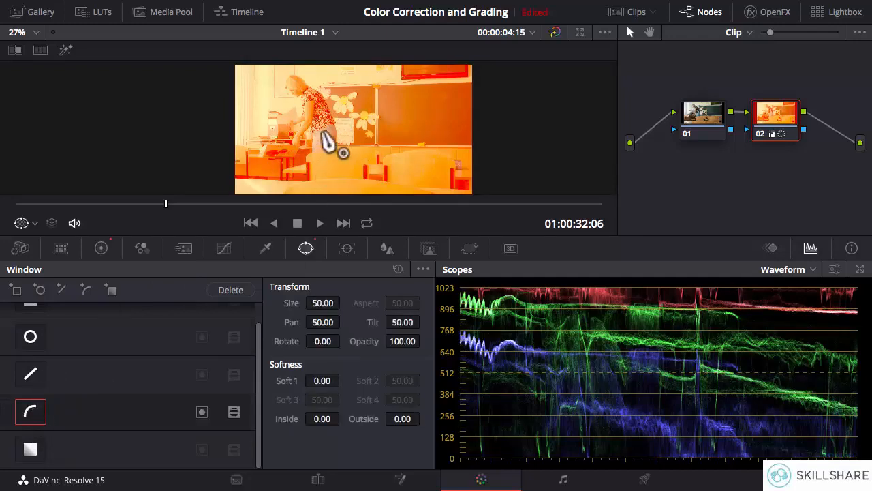
pyautogui.click(300, 120)
pyautogui.click(338, 92)
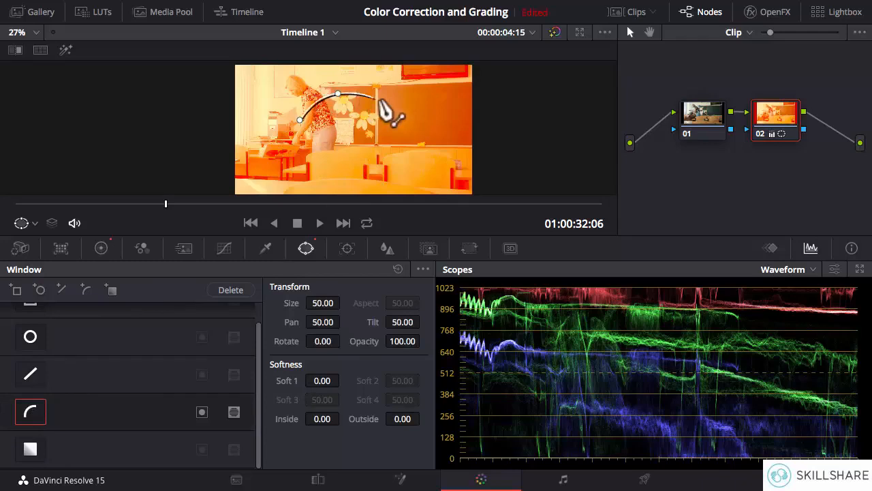
pyautogui.click(379, 99)
pyautogui.click(393, 124)
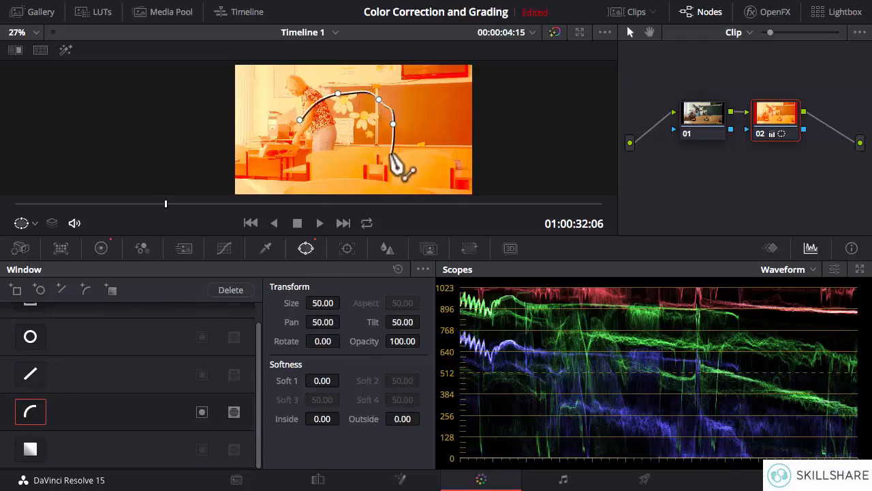
pyautogui.moveTo(387, 156); pyautogui.dragTo(370, 172)
pyautogui.click(365, 173)
pyautogui.click(337, 169)
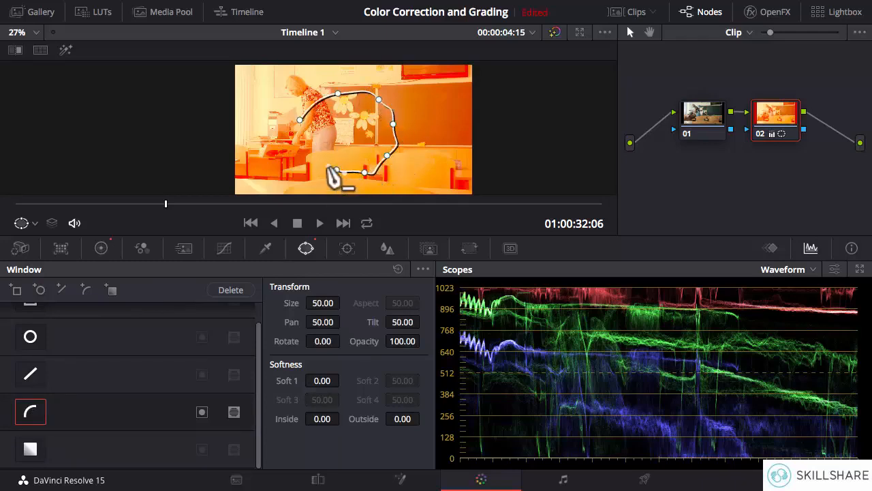
pyautogui.click(307, 164)
pyautogui.click(297, 142)
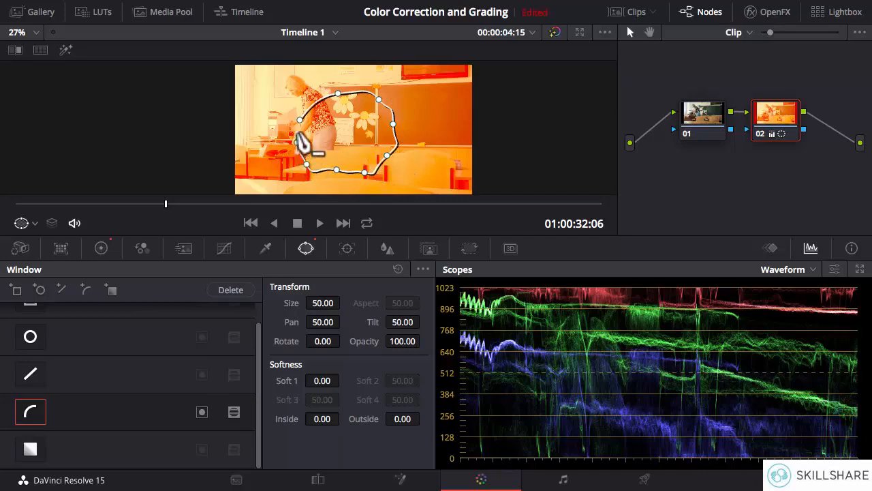
pyautogui.moveTo(301, 123); pyautogui.dragTo(299, 120)
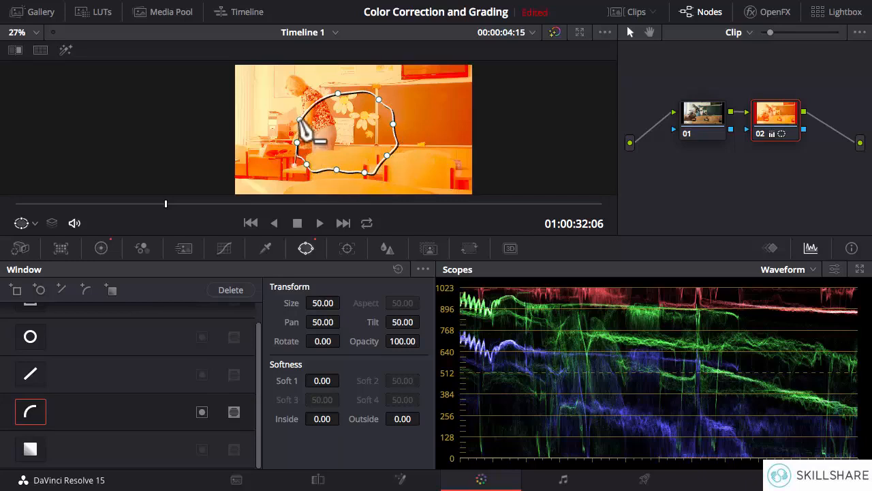
pyautogui.click(299, 120)
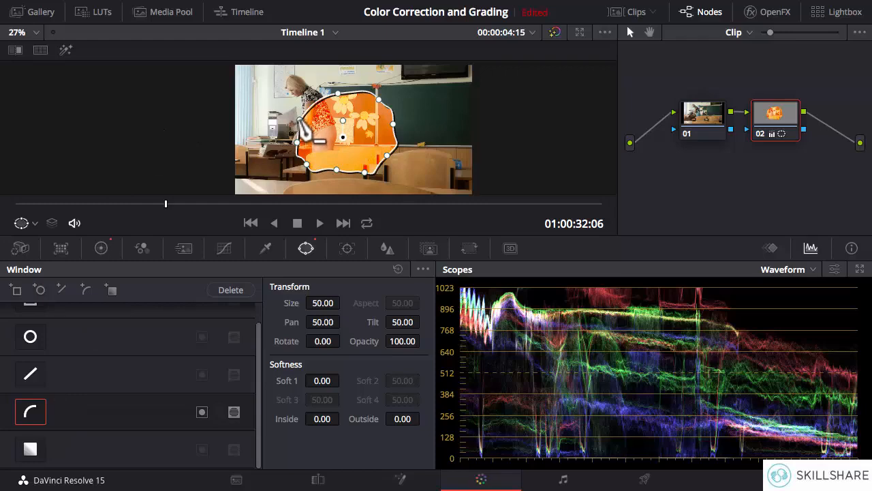
# Reshape the curved window by moving its control points outward toward the desk, chairs and chalkboard.
pyautogui.moveTo(298, 120); pyautogui.dragTo(291, 103)
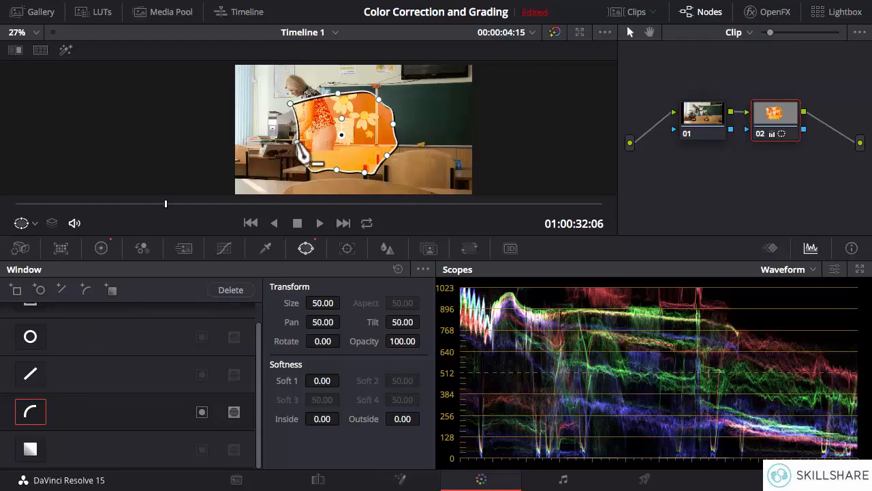
pyautogui.moveTo(300, 151); pyautogui.dragTo(284, 142)
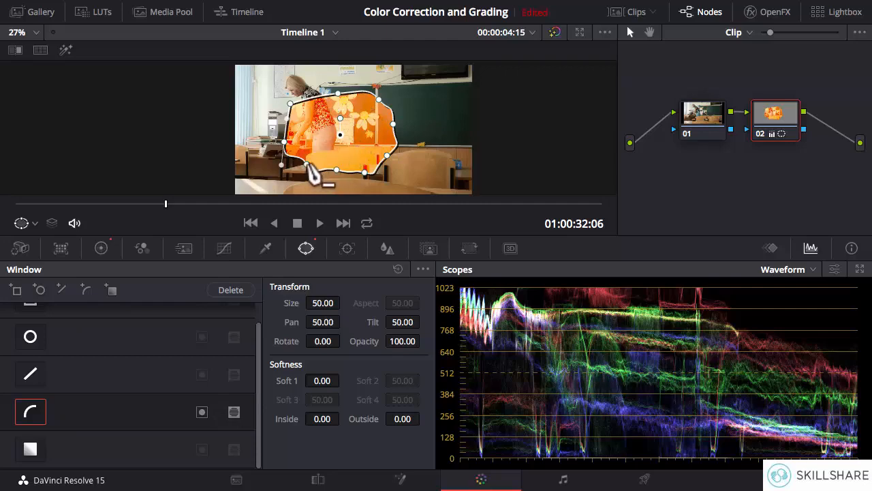
pyautogui.moveTo(307, 165); pyautogui.dragTo(396, 162)
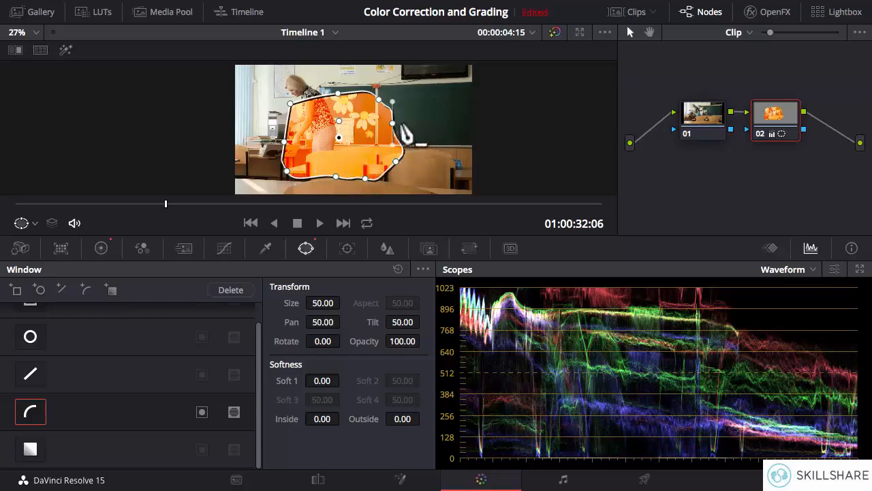
pyautogui.moveTo(392, 123); pyautogui.dragTo(390, 92)
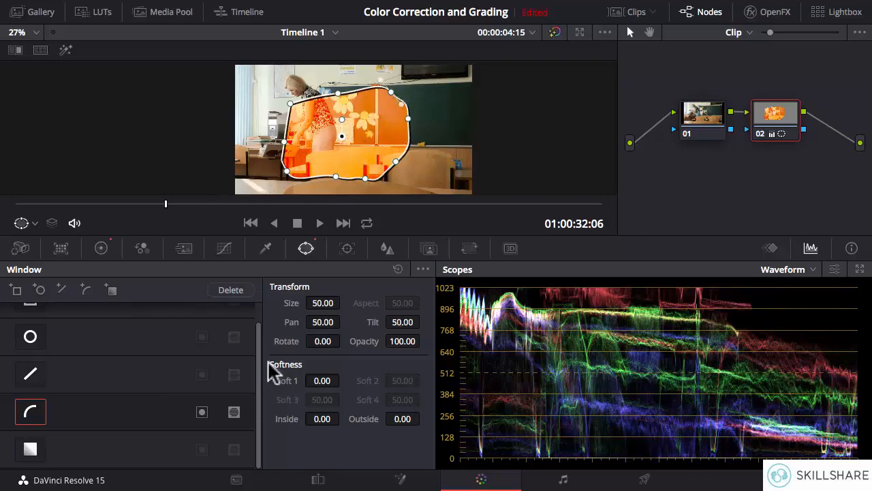
# Replace the curve window with a rectangular window at pan 47.22, tilt 50.31 and a circular window at pan 54.04, tilt 50.36.
pyautogui.click(399, 269)
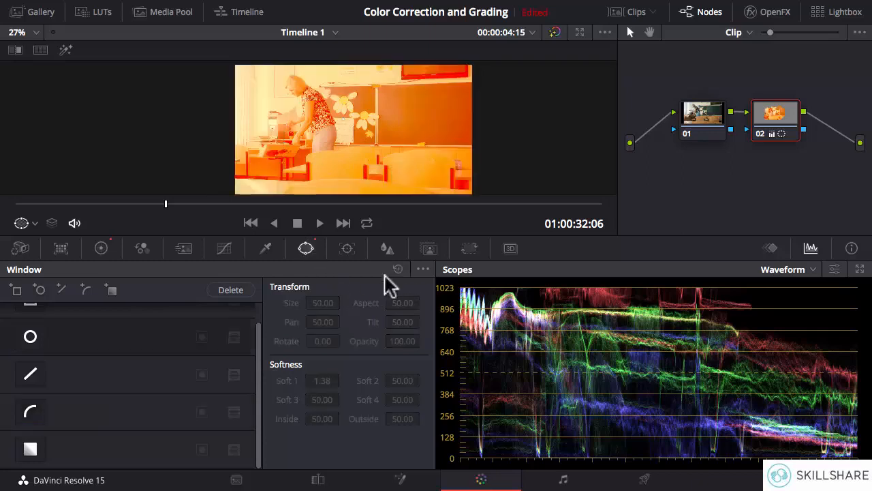
pyautogui.moveTo(261, 362); pyautogui.dragTo(257, 324)
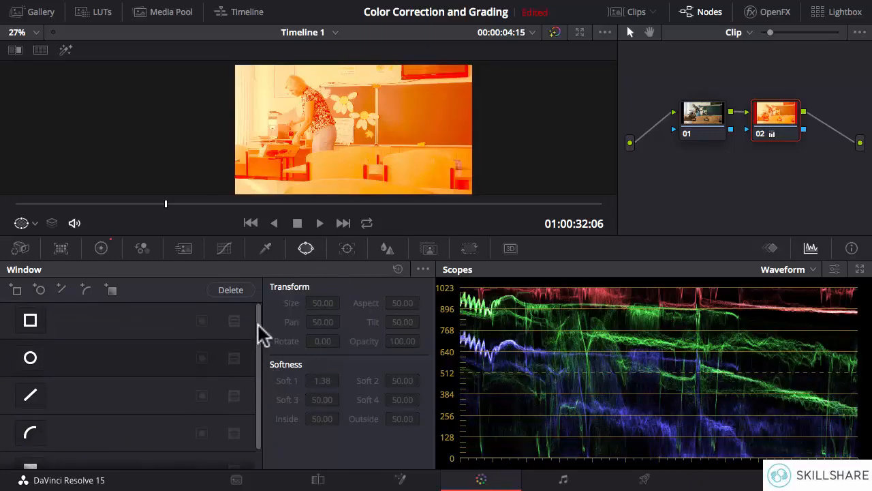
pyautogui.click(30, 320)
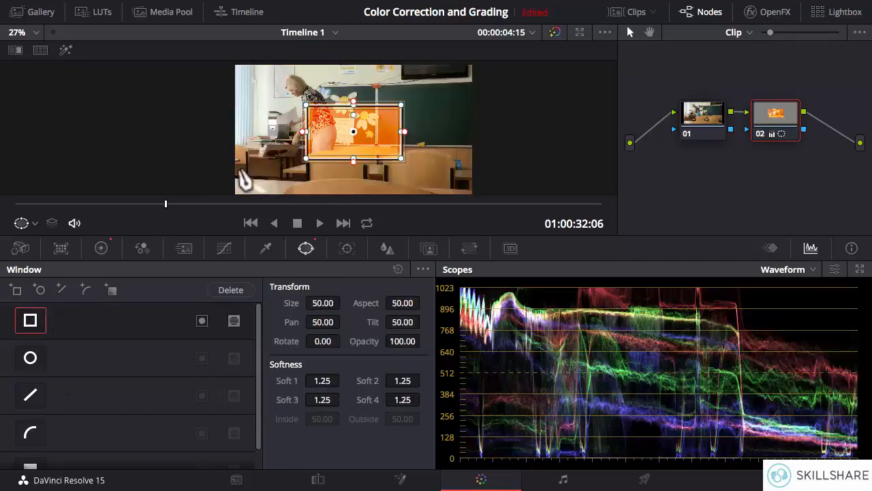
pyautogui.moveTo(378, 123); pyautogui.dragTo(338, 119)
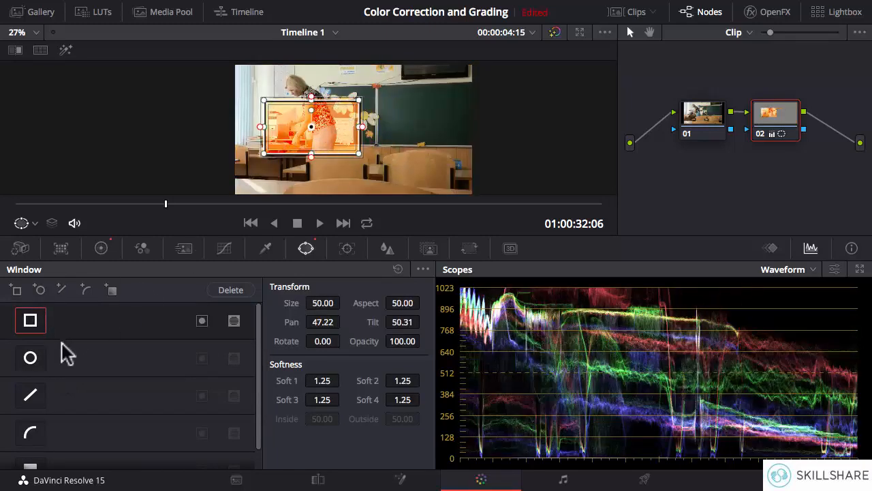
pyautogui.click(30, 358)
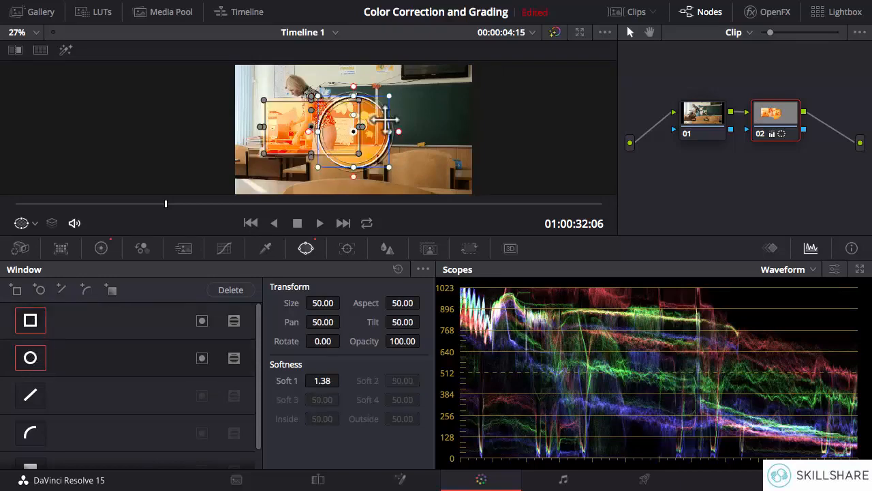
pyautogui.moveTo(378, 121); pyautogui.dragTo(438, 118)
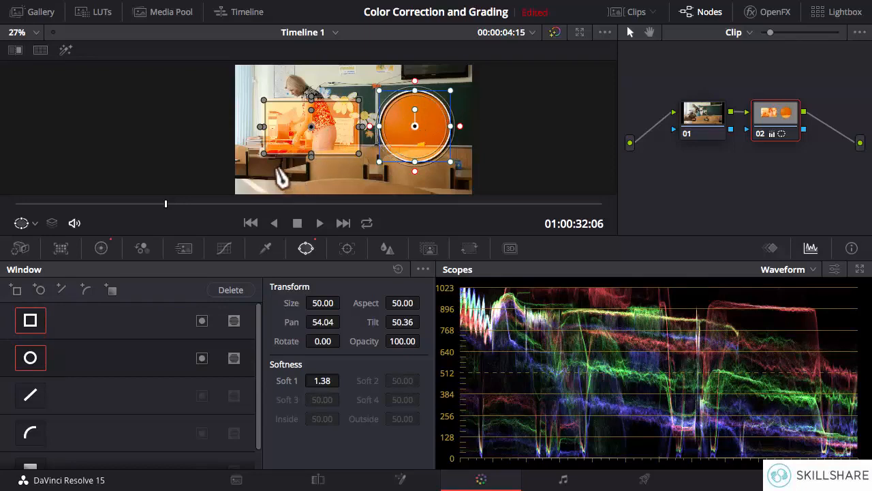
# Preview the areas isolated by both windows with Highlight, and switch the rectangular and circular windows off and on again.
pyautogui.click(65, 51)
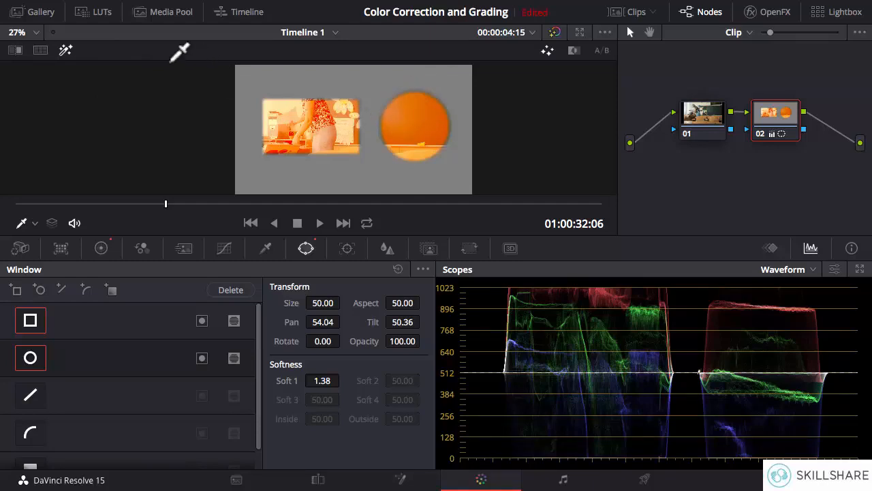
pyautogui.click(66, 50)
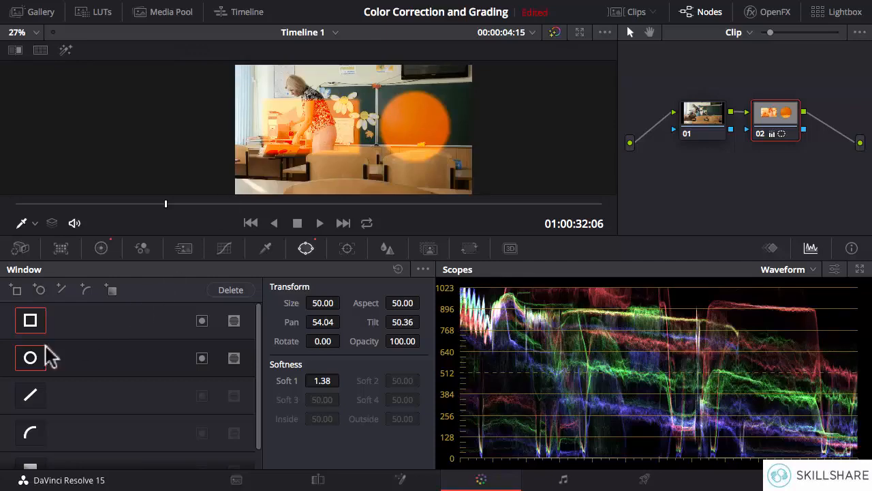
pyautogui.click(29, 323)
pyautogui.click(31, 359)
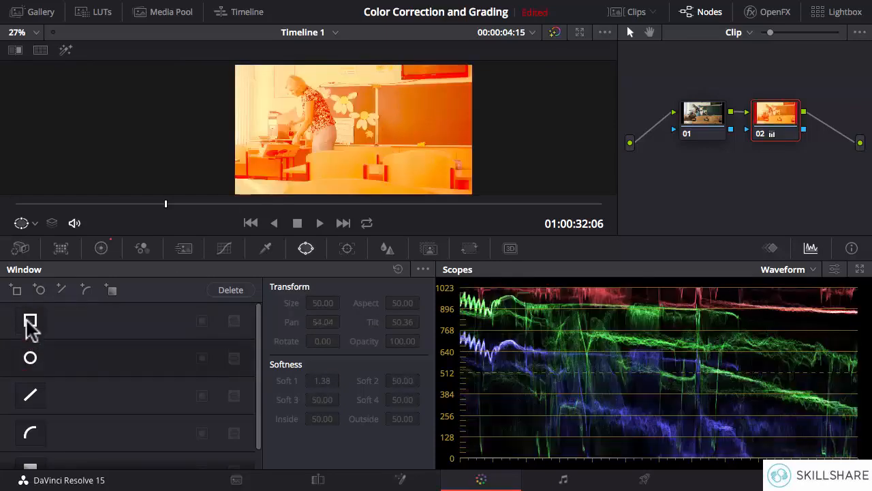
pyautogui.click(29, 323)
pyautogui.click(33, 361)
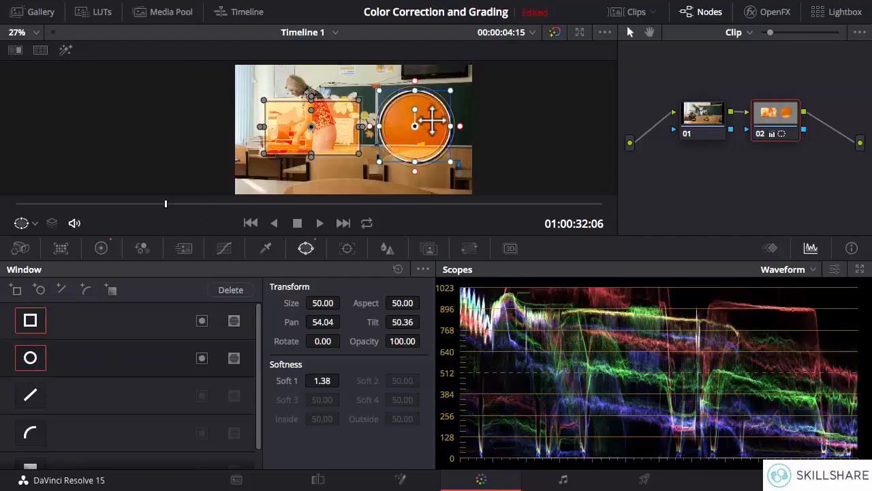
# Move the circular window to pan 50.76, tilt 50.40 to overlap the rectangle, and set the rectangular window to inverted and mask mode.
pyautogui.moveTo(431, 123); pyautogui.dragTo(382, 119)
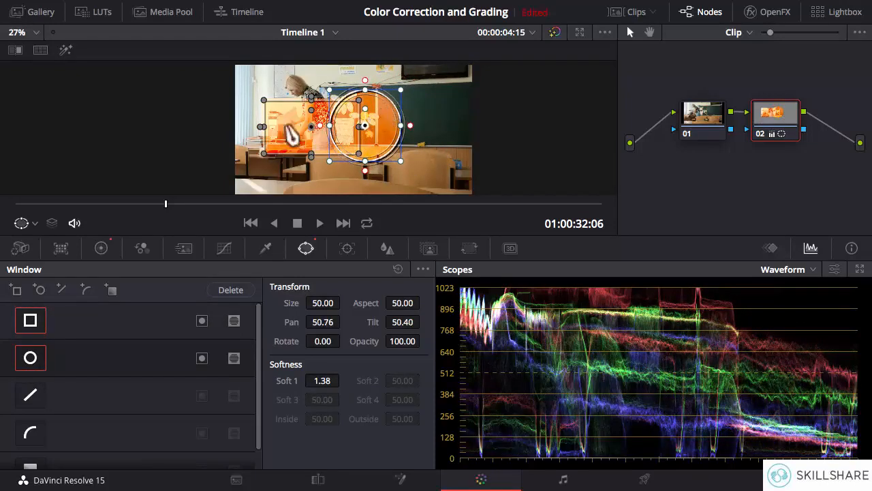
pyautogui.click(202, 320)
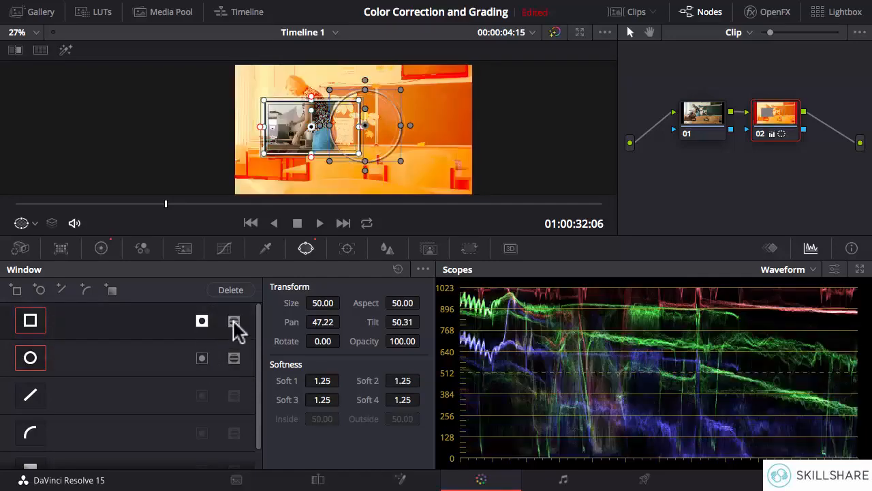
pyautogui.click(233, 321)
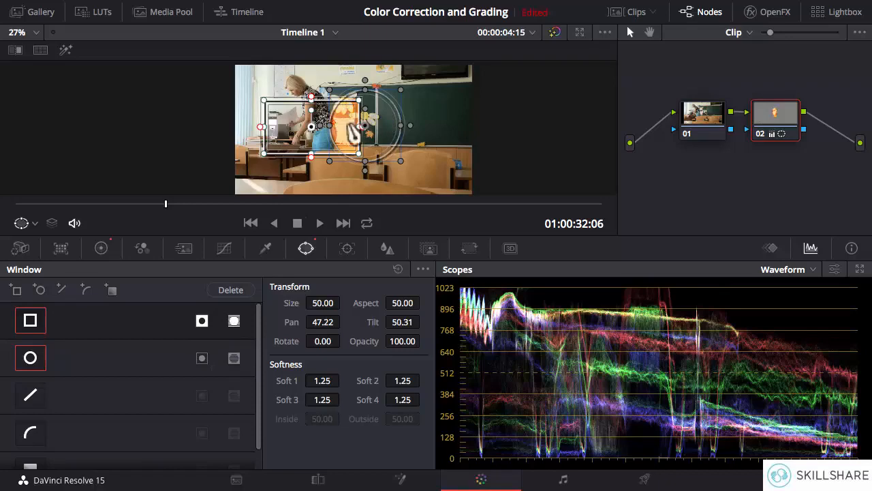
# Move the circular window to pan 55.56, tilt 51.03 and the rectangular window to pan 52.06, tilt 51.03 so they overlap.
pyautogui.click(392, 128)
pyautogui.moveTo(393, 129); pyautogui.dragTo(461, 112)
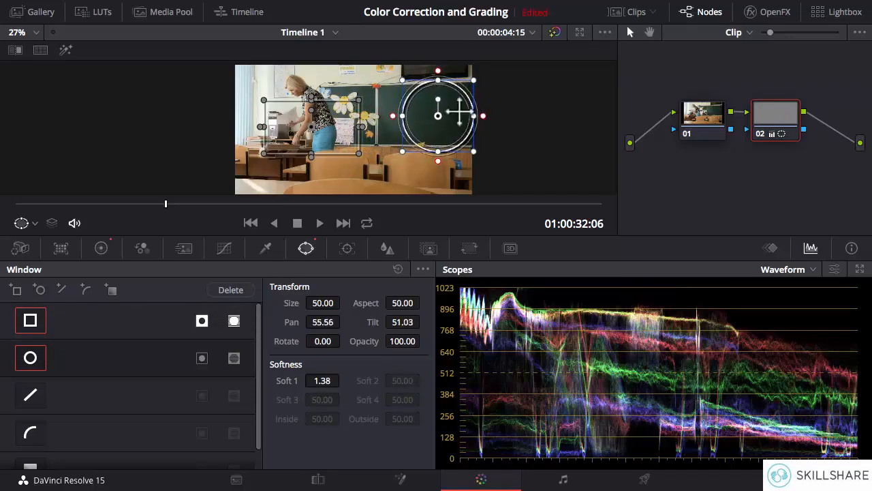
pyautogui.moveTo(326, 121)
pyautogui.mouseDown()
pyautogui.moveTo(335, 118)
pyautogui.moveTo(335, 127)
pyautogui.mouseUp()
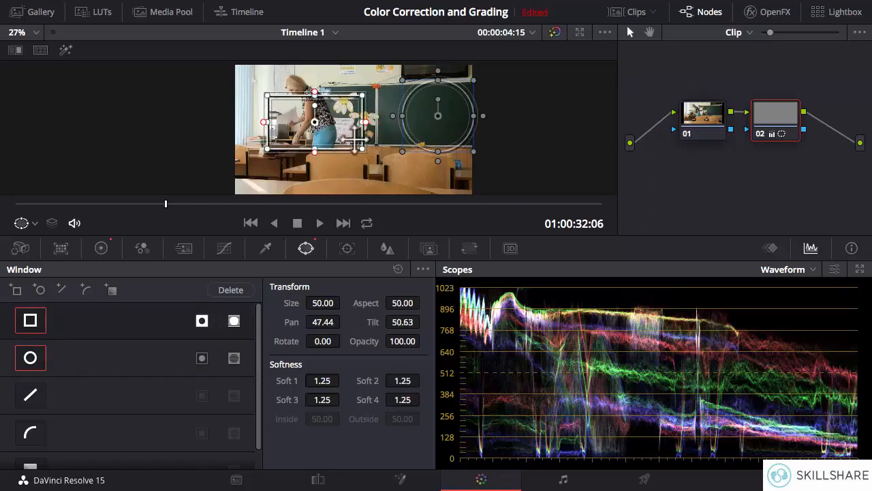
pyautogui.moveTo(293, 121); pyautogui.dragTo(366, 114)
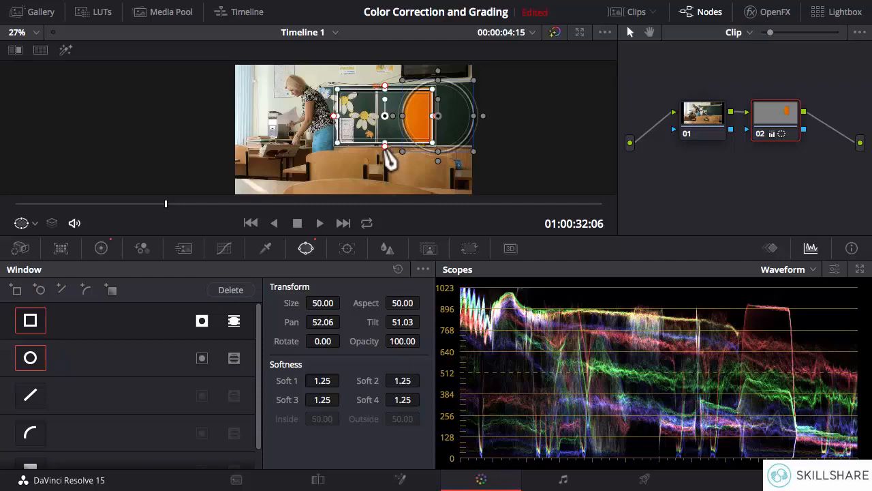
# Switch off the rectangular and circular windows and reset all primary color wheel adjustments on node 02.
pyautogui.click(36, 321)
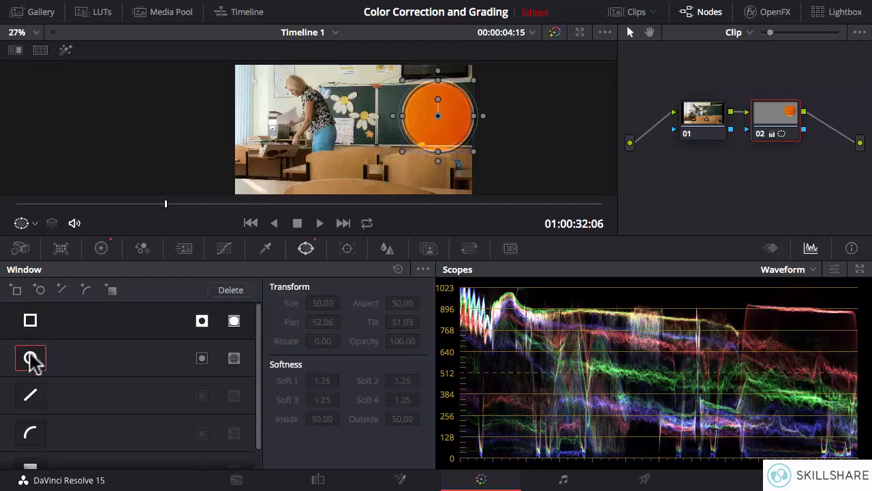
pyautogui.click(28, 359)
pyautogui.click(101, 249)
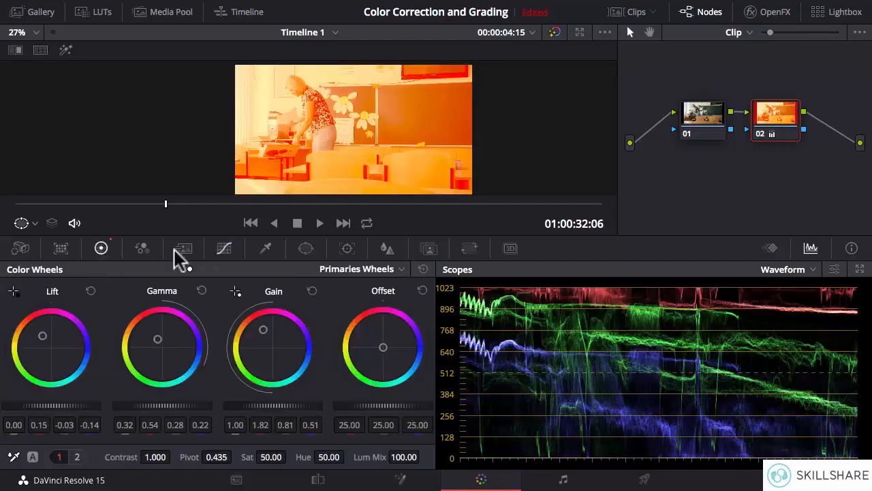
pyautogui.click(422, 268)
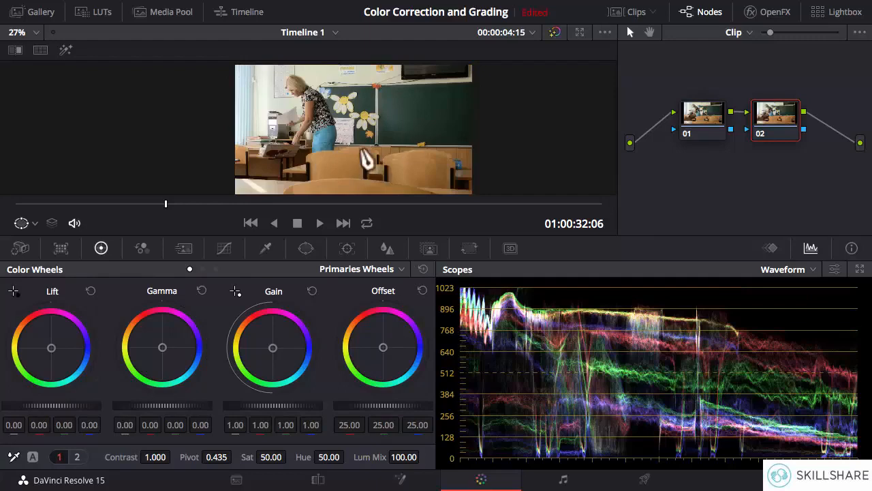
# Enable the rectangular window and fit its edges and corners to the empty chalkboard panel, at pan 54.66, tilt 51.39.
pyautogui.click(306, 248)
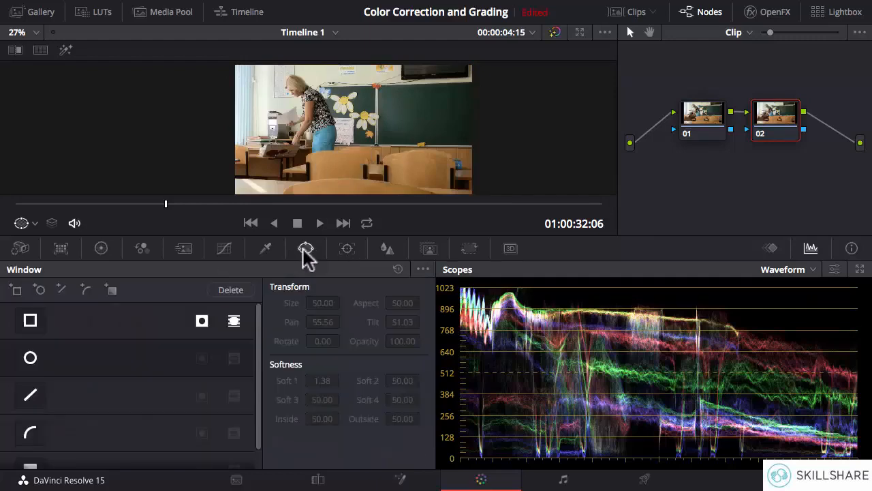
pyautogui.click(30, 321)
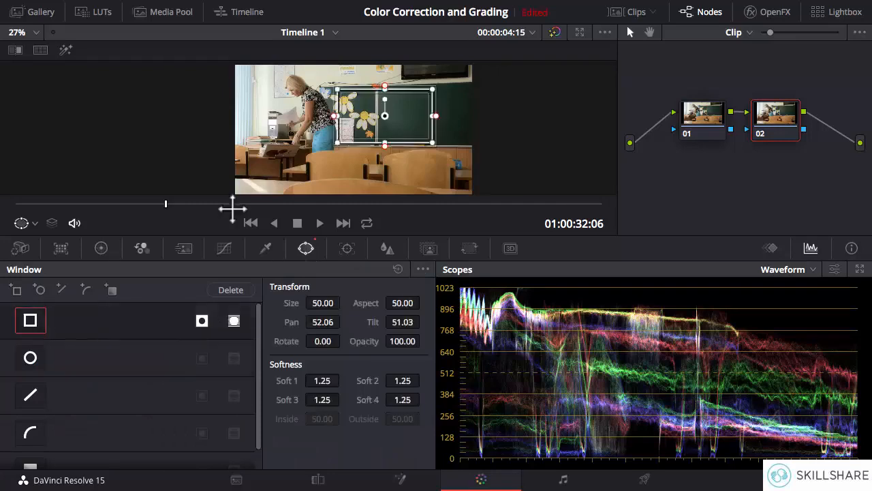
pyautogui.moveTo(412, 119); pyautogui.dragTo(446, 108)
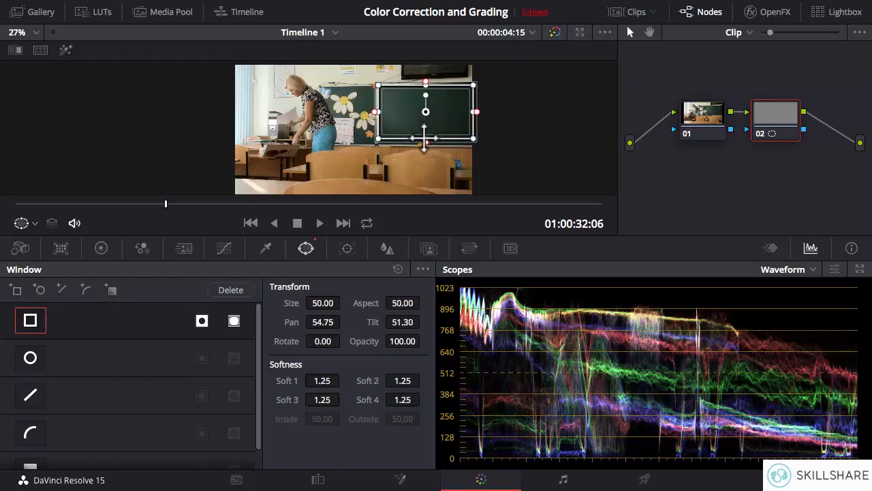
pyautogui.moveTo(423, 139); pyautogui.dragTo(425, 145)
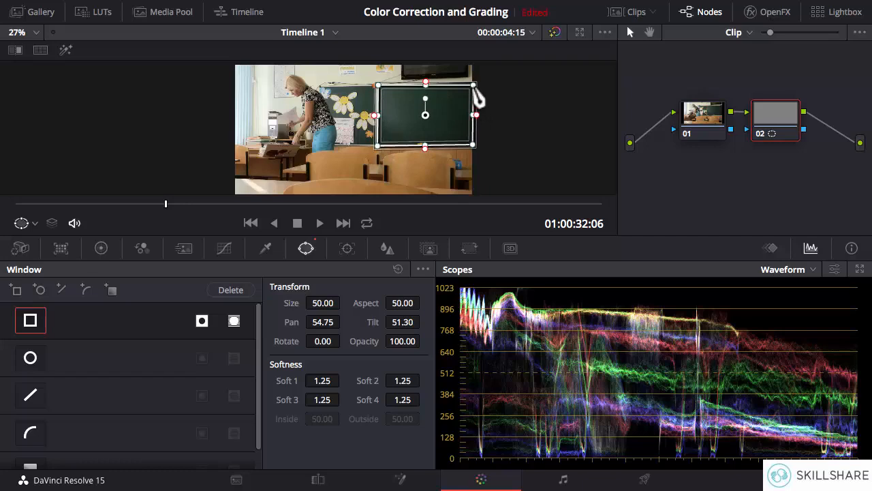
pyautogui.moveTo(475, 88); pyautogui.dragTo(477, 87)
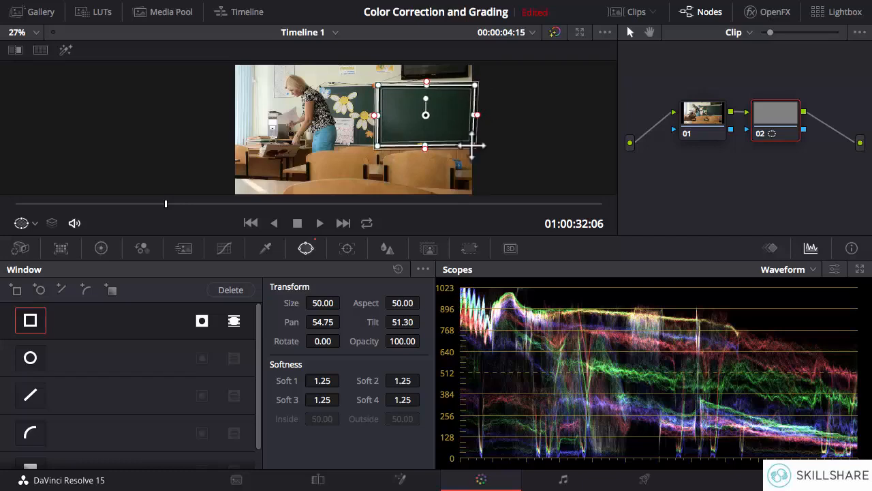
pyautogui.moveTo(473, 146); pyautogui.dragTo(478, 145)
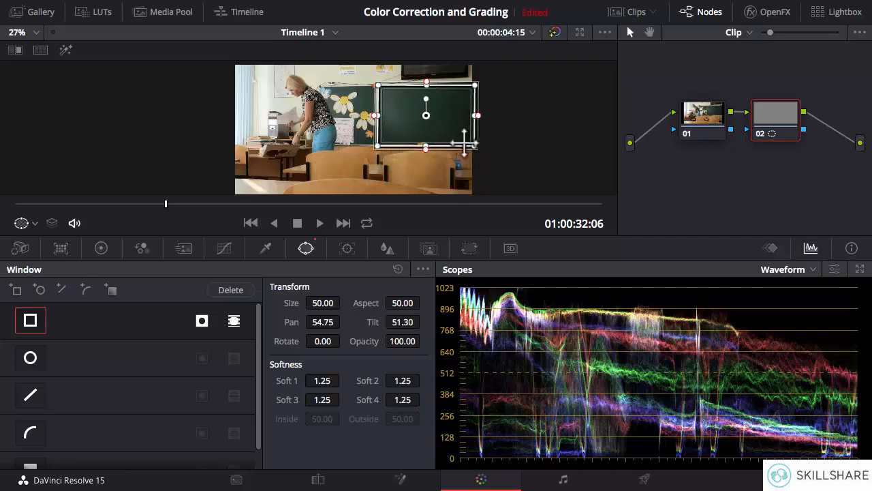
pyautogui.moveTo(445, 116); pyautogui.dragTo(443, 113)
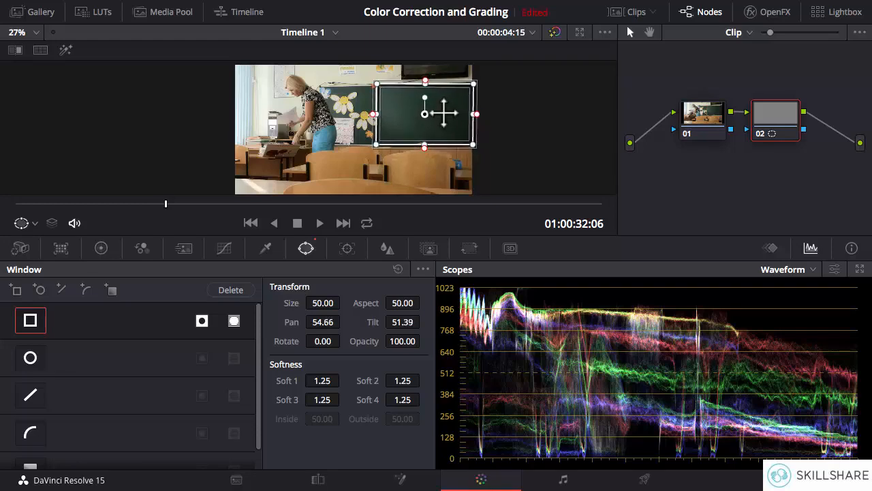
# Turn off the rectangular window's invert and mask mode, checking the isolated chalkboard area with Highlight.
pyautogui.click(103, 249)
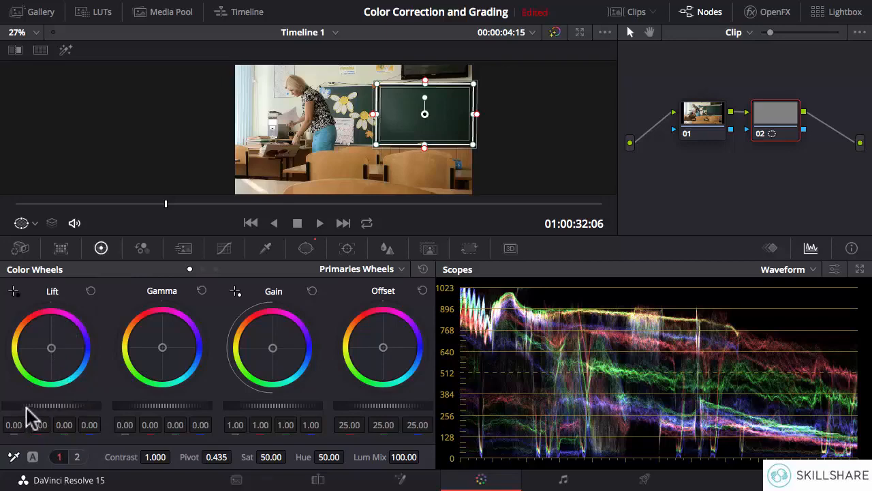
pyautogui.click(66, 52)
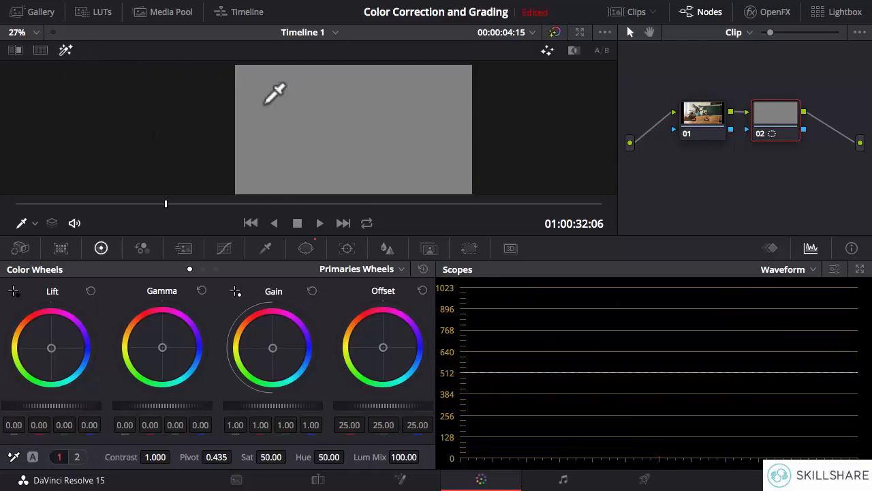
pyautogui.click(306, 248)
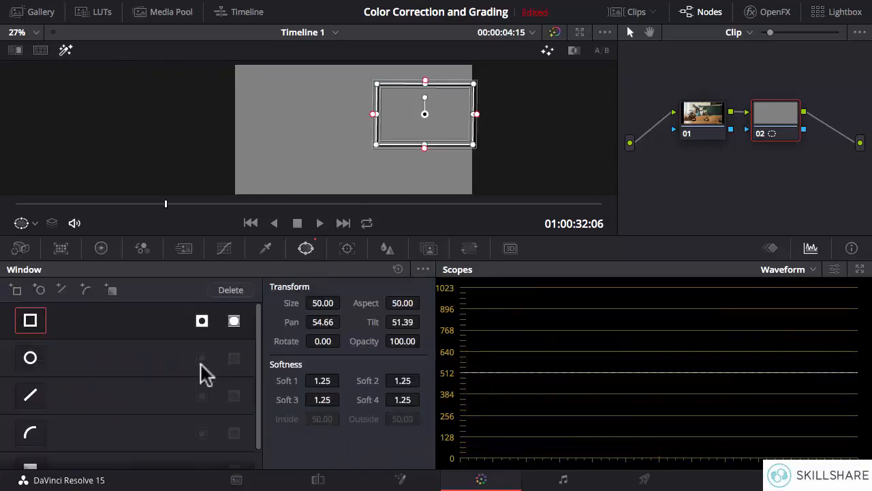
pyautogui.click(202, 321)
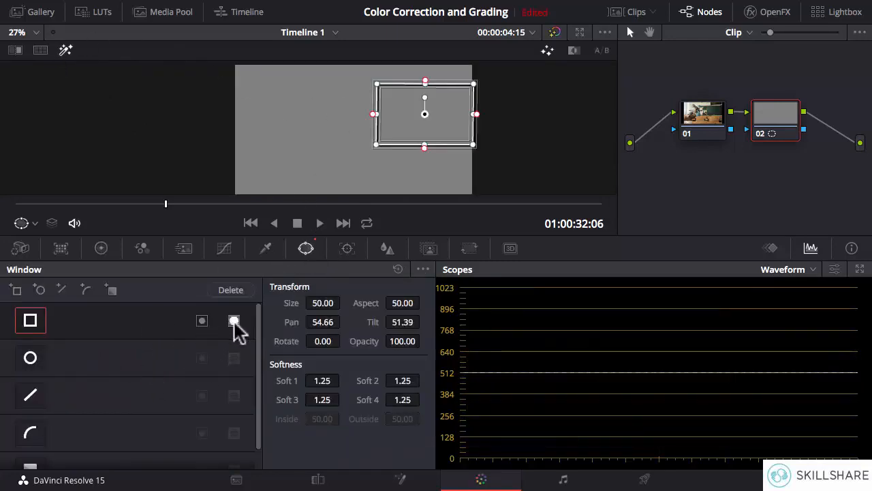
pyautogui.click(234, 320)
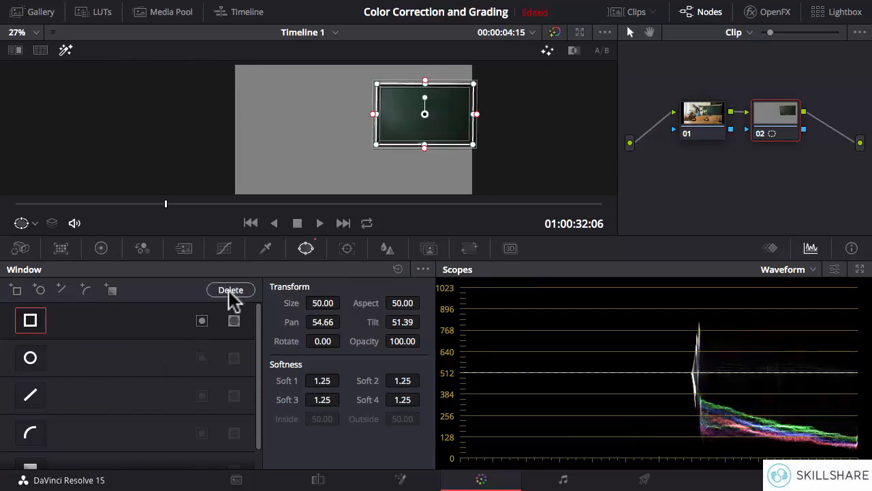
pyautogui.click(65, 50)
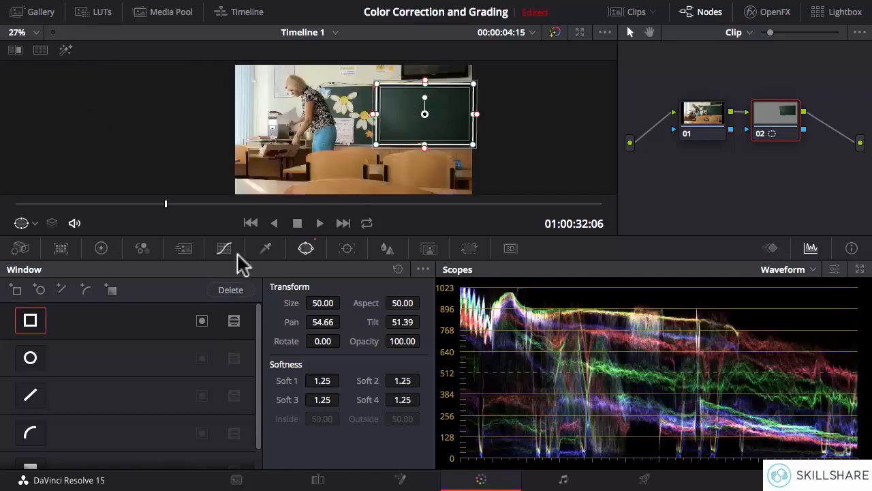
# Raise the chalkboard's lift to 0.09 and compare the result by switching node 02 off and on.
pyautogui.click(100, 249)
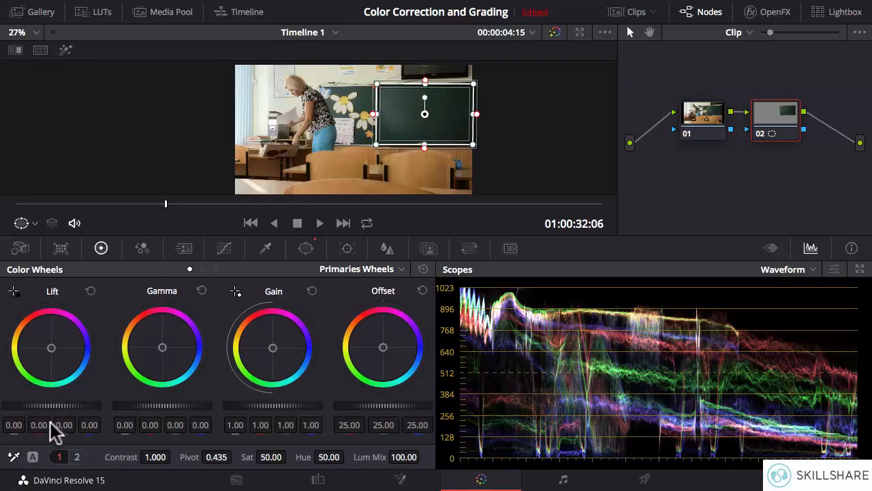
pyautogui.moveTo(51, 405); pyautogui.dragTo(102, 408)
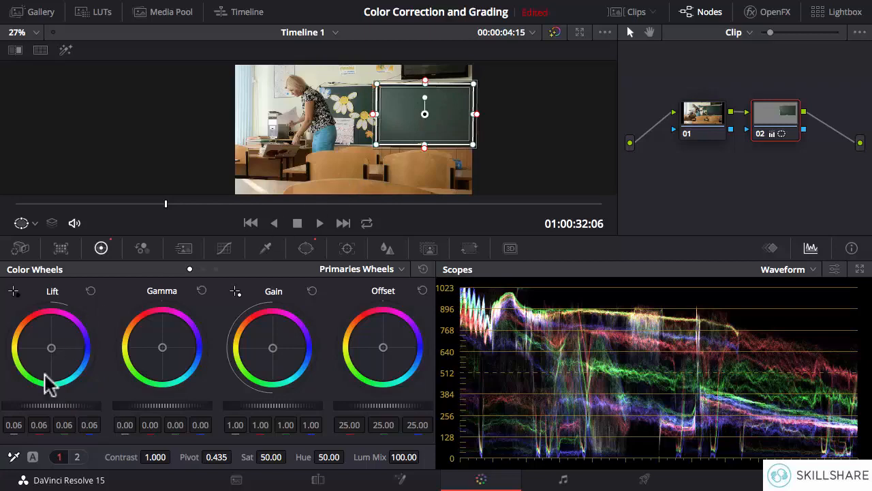
pyautogui.moveTo(52, 405); pyautogui.dragTo(74, 406)
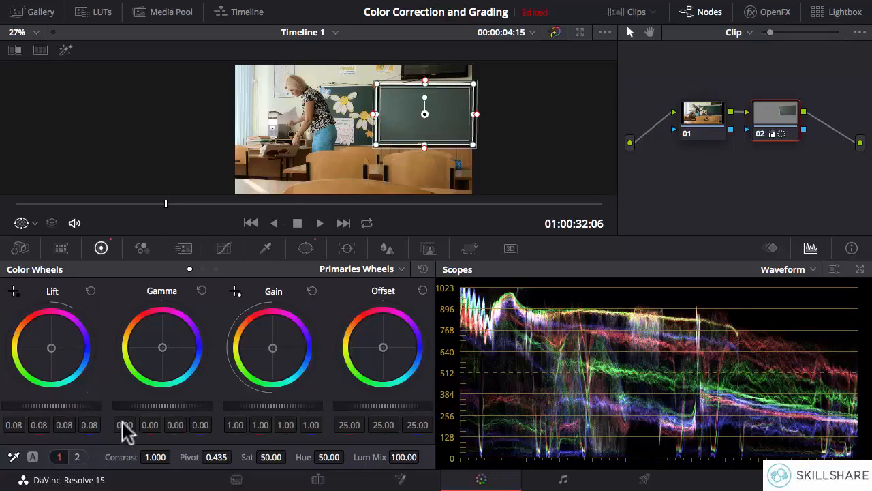
pyautogui.moveTo(47, 405); pyautogui.dragTo(35, 406)
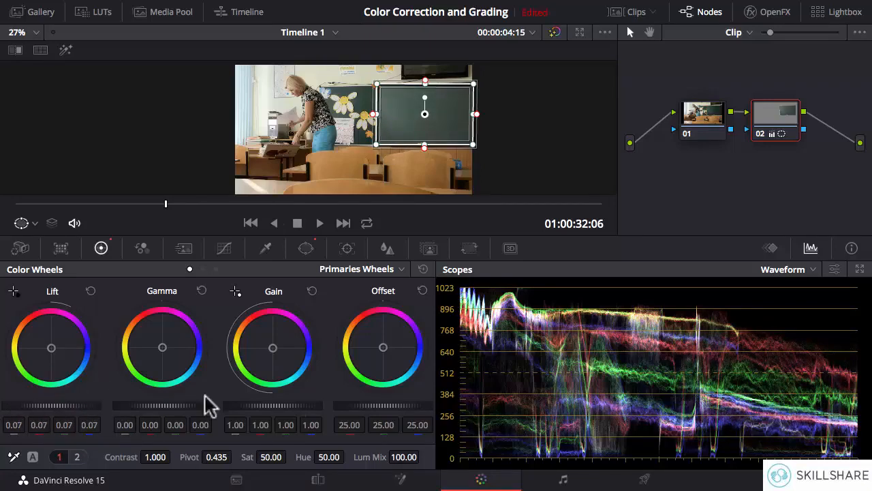
pyautogui.moveTo(52, 405)
pyautogui.mouseDown()
pyautogui.moveTo(72, 406)
pyautogui.moveTo(29, 405)
pyautogui.moveTo(51, 405)
pyautogui.moveTo(38, 406)
pyautogui.mouseUp()
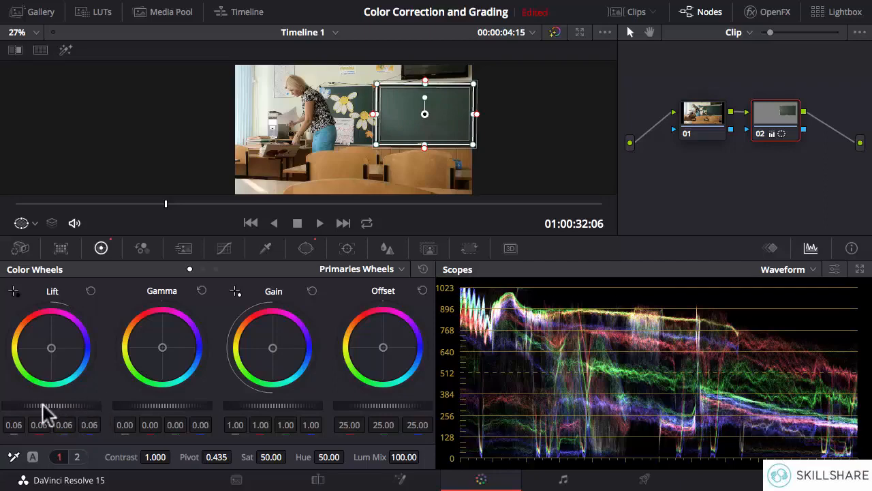
pyautogui.moveTo(55, 405)
pyautogui.mouseDown()
pyautogui.moveTo(71, 405)
pyautogui.moveTo(60, 405)
pyautogui.mouseUp()
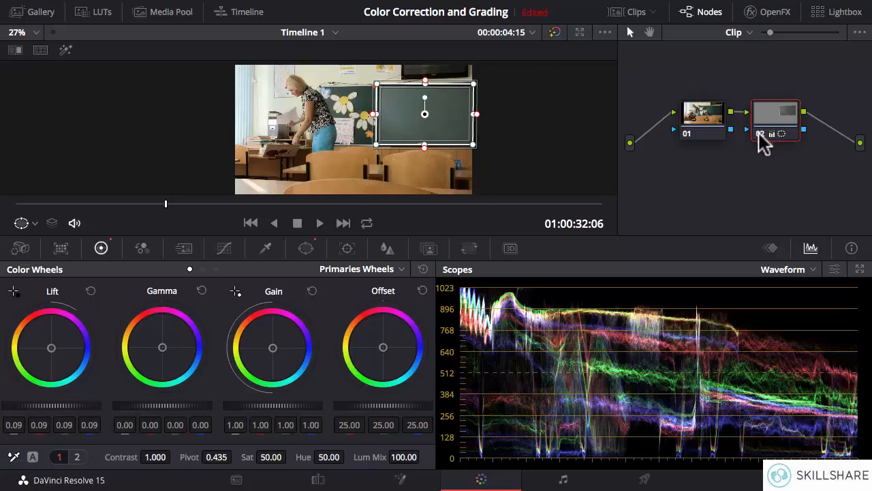
pyautogui.click(759, 133)
pyautogui.click(760, 133)
# Reset the primary color wheels and all power windows on node 02.
pyautogui.click(306, 248)
pyautogui.click(100, 248)
pyautogui.click(423, 269)
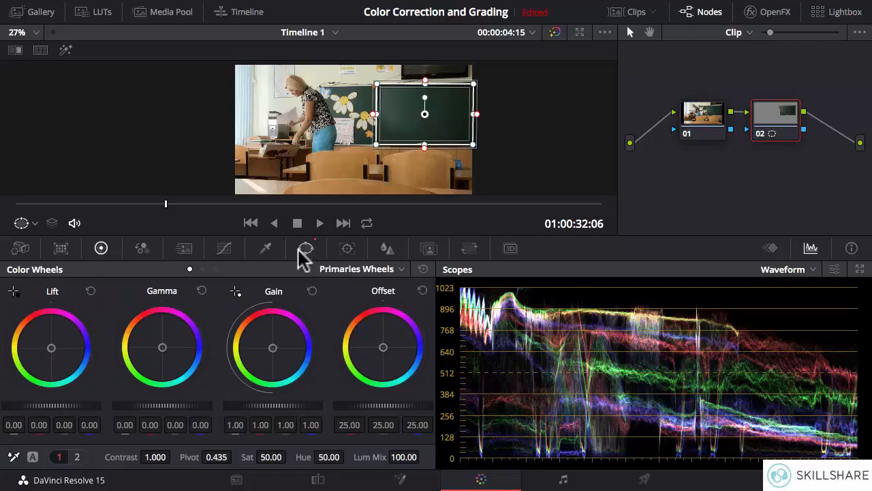
pyautogui.click(306, 249)
pyautogui.click(402, 269)
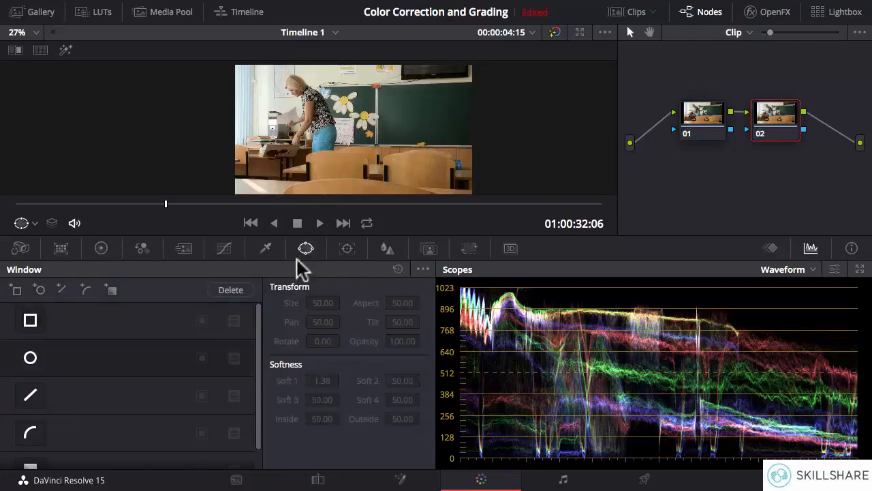
# Enable the gradient window beside the teacher at pan 49.38, tilt 50.05, rotated -91.55 with softness 1.36.
pyautogui.moveTo(259, 317); pyautogui.dragTo(257, 346)
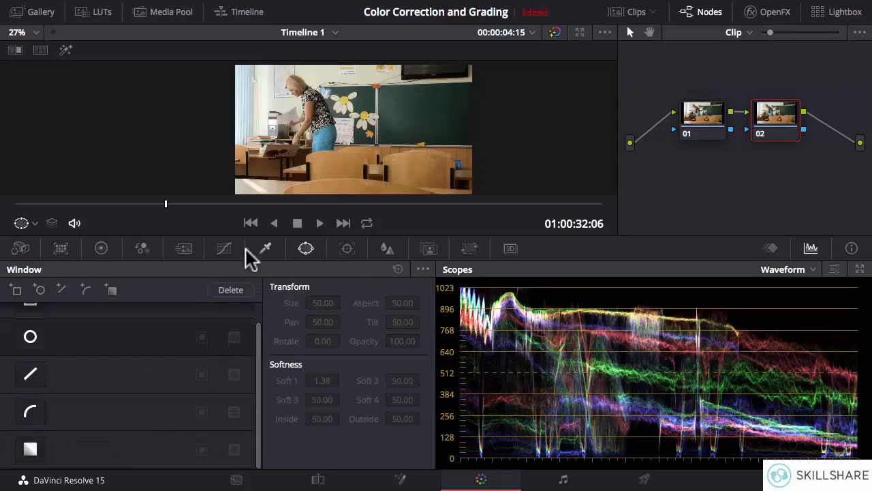
pyautogui.click(30, 449)
pyautogui.moveTo(354, 132); pyautogui.dragTo(335, 124)
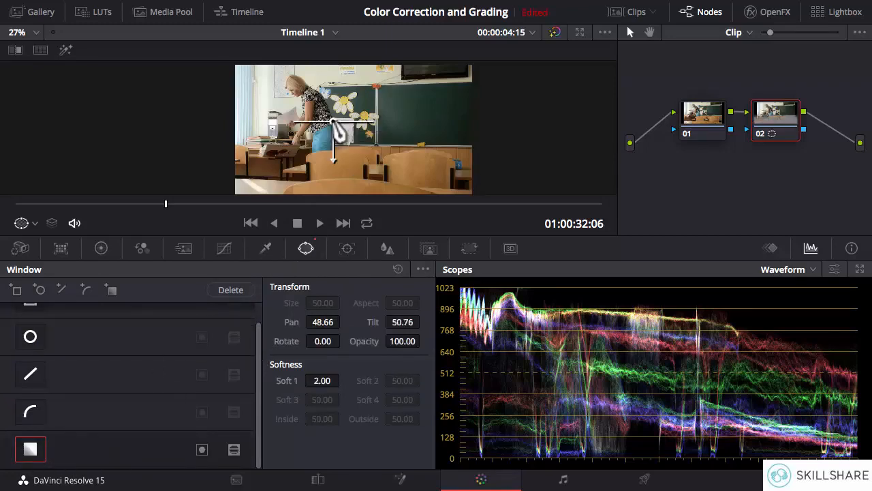
pyautogui.moveTo(331, 156); pyautogui.dragTo(383, 130)
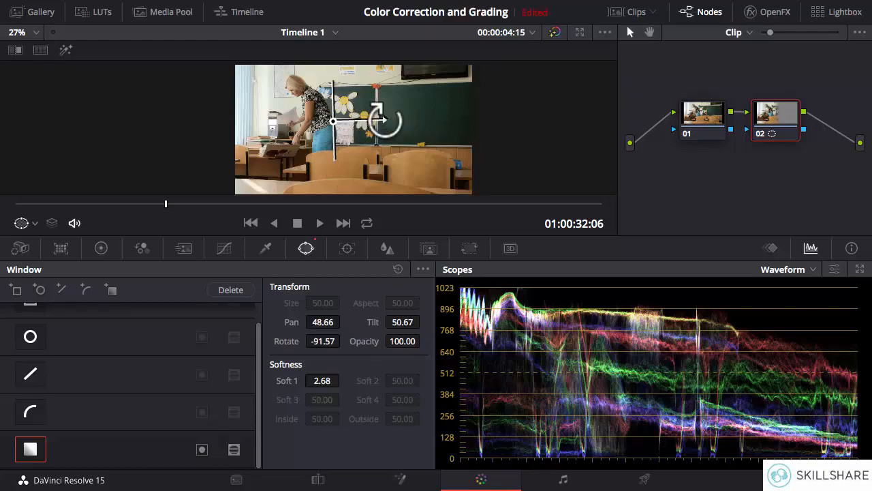
pyautogui.moveTo(375, 109); pyautogui.dragTo(460, 119)
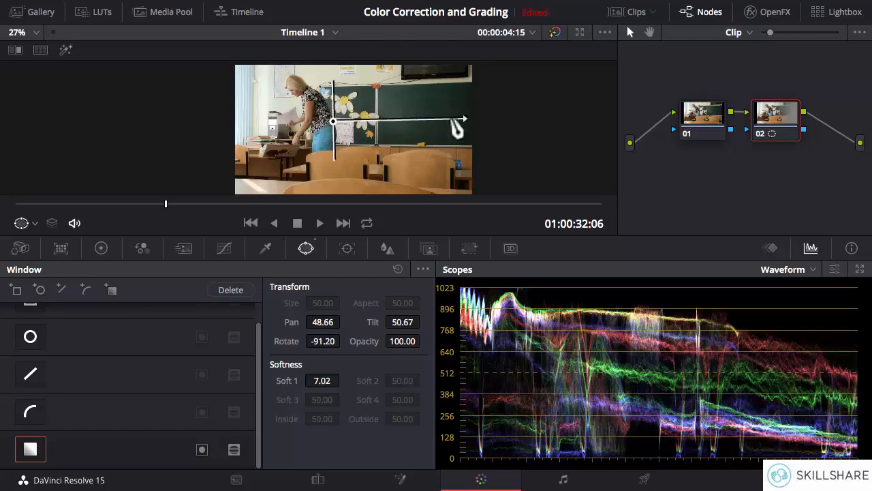
pyautogui.moveTo(462, 121); pyautogui.dragTo(359, 120)
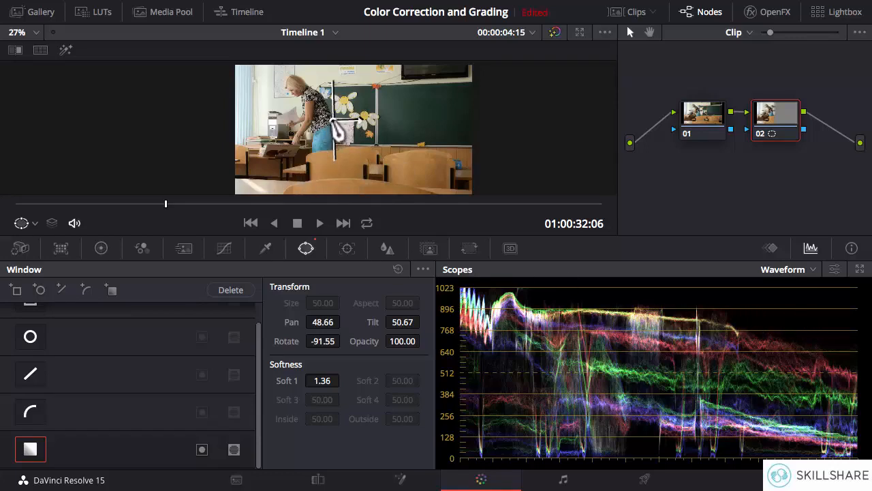
pyautogui.moveTo(336, 128)
pyautogui.mouseDown()
pyautogui.moveTo(356, 139)
pyautogui.moveTo(347, 140)
pyautogui.mouseUp()
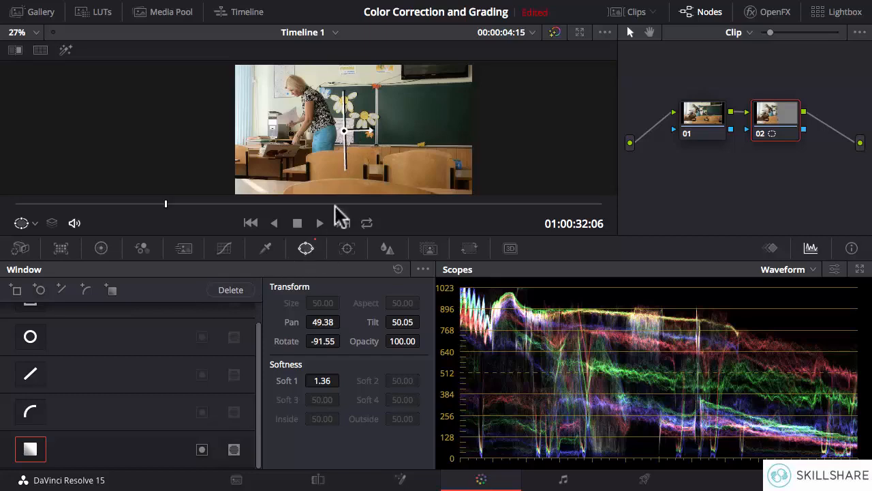
# Raise the lift to 0.10 within the gradient window.
pyautogui.click(101, 249)
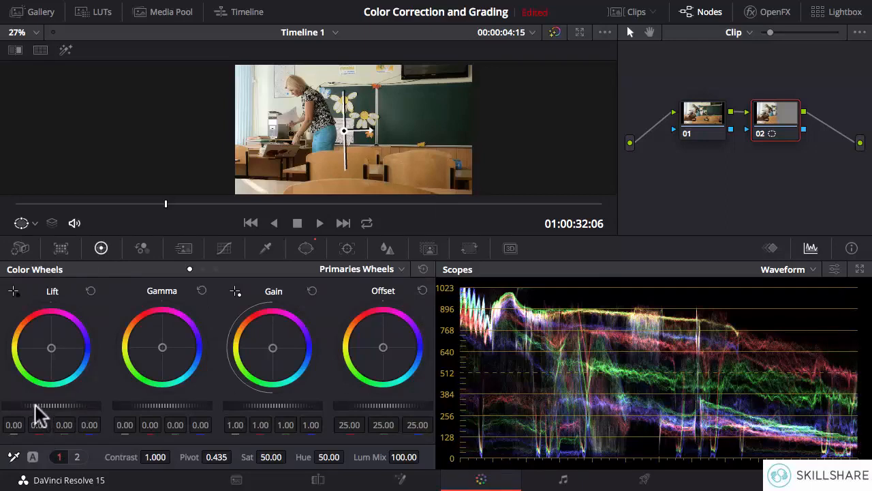
pyautogui.moveTo(52, 406); pyautogui.dragTo(79, 405)
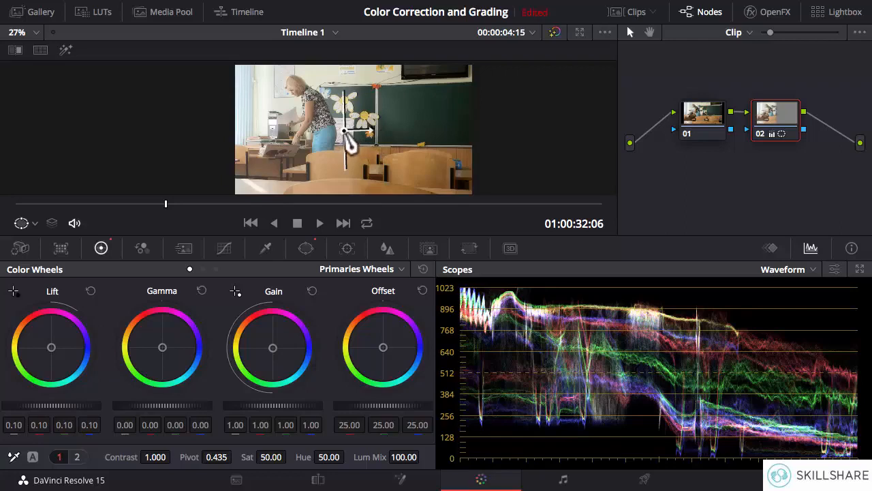
# Shift the gradient window between the teacher and the chalkboard, settling it over the teacher, and widen its softness across the chalkboard.
pyautogui.moveTo(347, 139)
pyautogui.mouseDown()
pyautogui.moveTo(404, 137)
pyautogui.moveTo(327, 138)
pyautogui.moveTo(338, 132)
pyautogui.mouseUp()
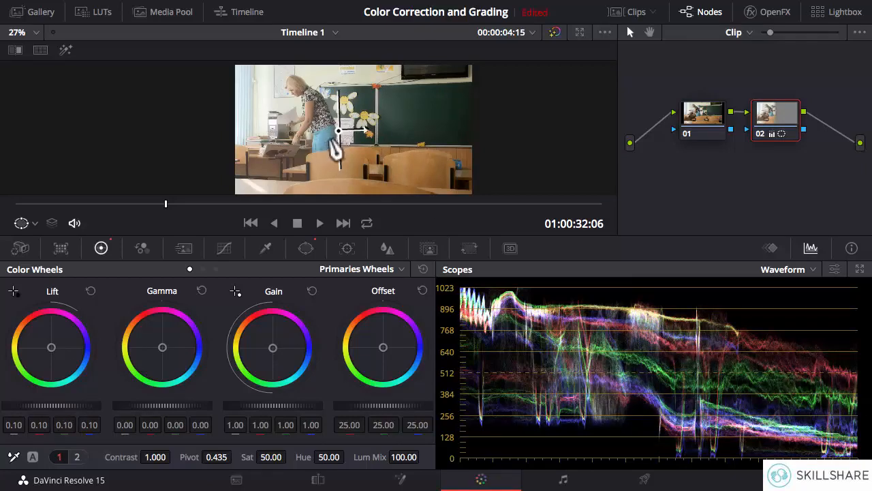
pyautogui.moveTo(344, 136); pyautogui.dragTo(483, 139)
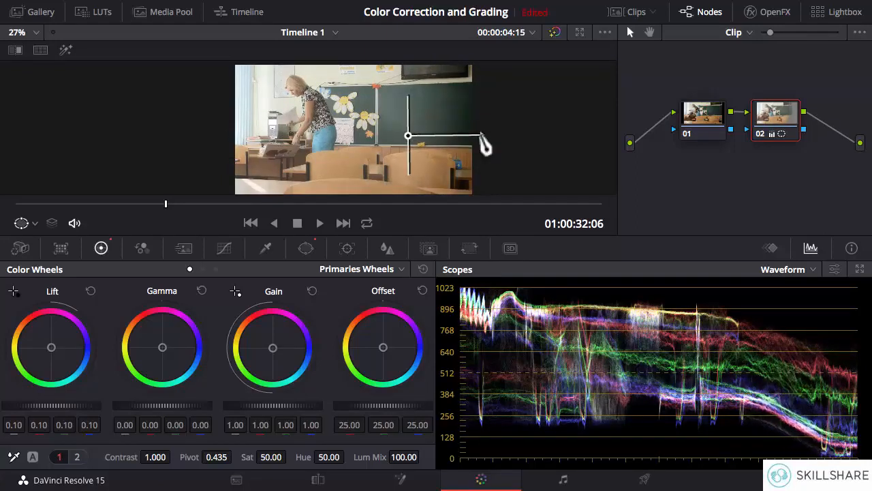
pyautogui.moveTo(412, 140); pyautogui.dragTo(318, 141)
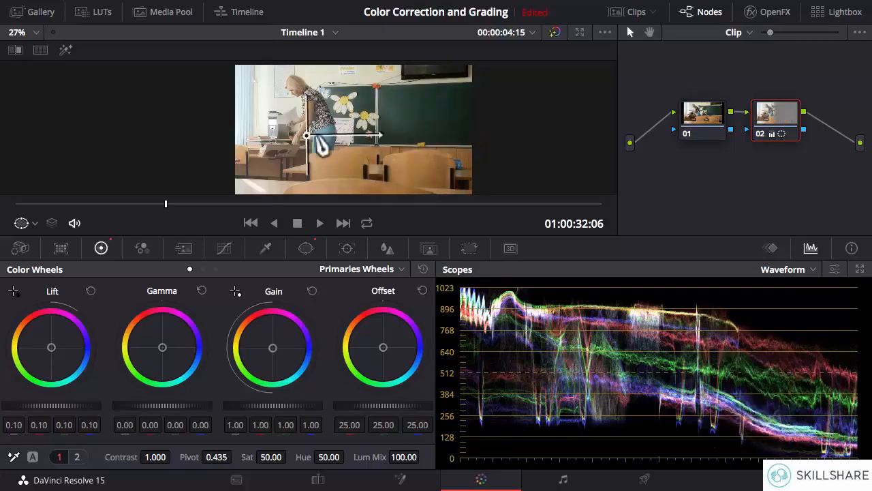
pyautogui.moveTo(378, 133); pyautogui.dragTo(424, 132)
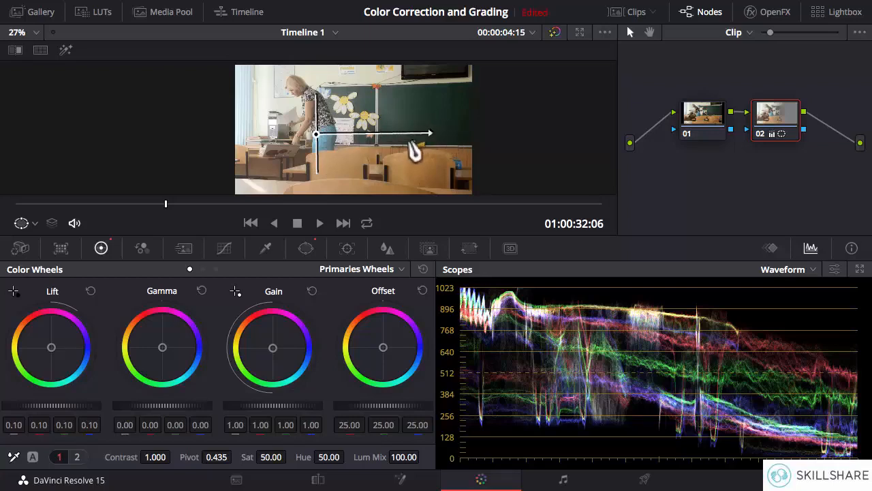
# Reverse the gradient window's direction, place it near the chalkboard's right end and extend its softness to the teacher.
pyautogui.moveTo(425, 140); pyautogui.dragTo(256, 149)
pyautogui.moveTo(316, 135); pyautogui.dragTo(455, 135)
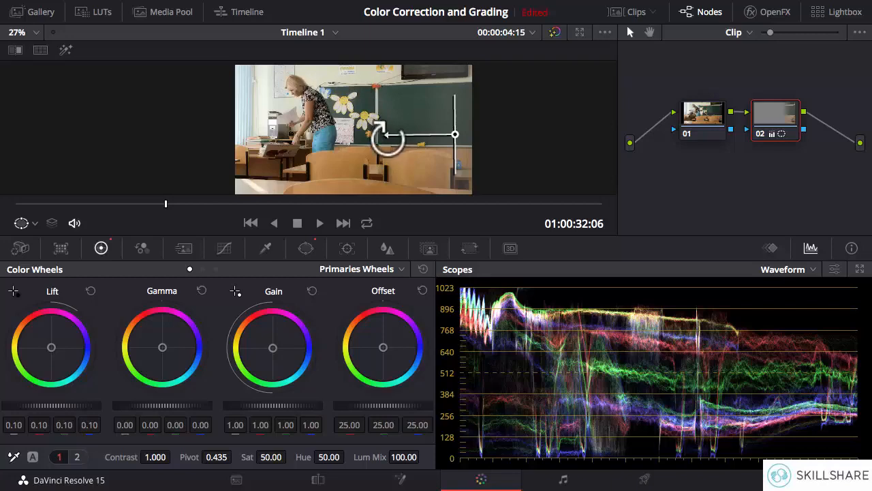
pyautogui.moveTo(380, 131); pyautogui.dragTo(326, 134)
pyautogui.moveTo(455, 136); pyautogui.dragTo(465, 137)
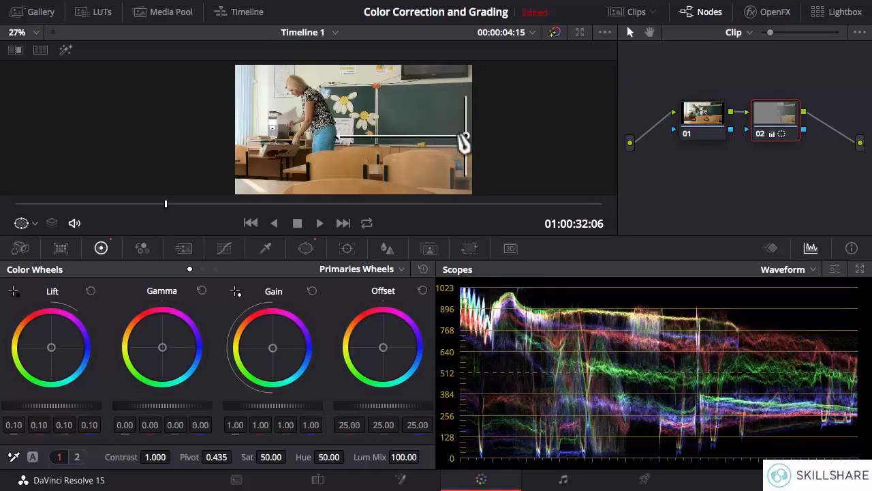
# Move the reversed gradient window inward over the chalkboard and stretch its softness past the teacher to the stacked books.
pyautogui.moveTo(466, 136); pyautogui.dragTo(438, 149)
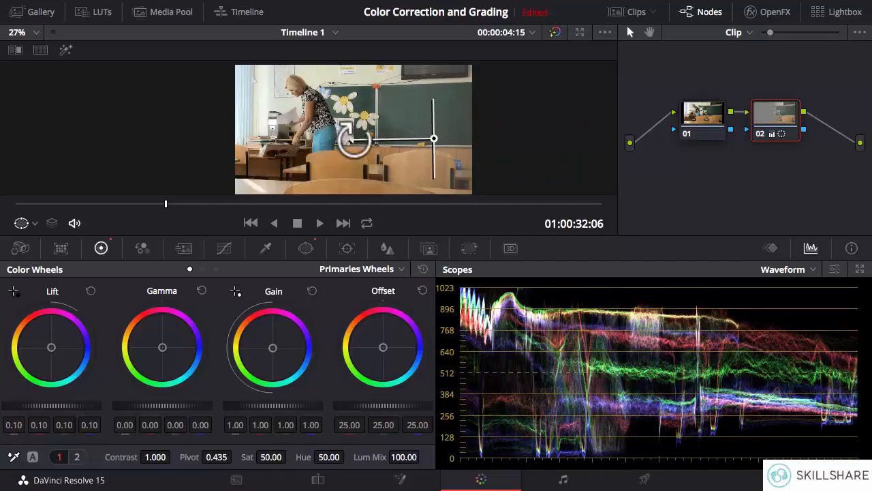
pyautogui.moveTo(353, 138); pyautogui.dragTo(399, 140)
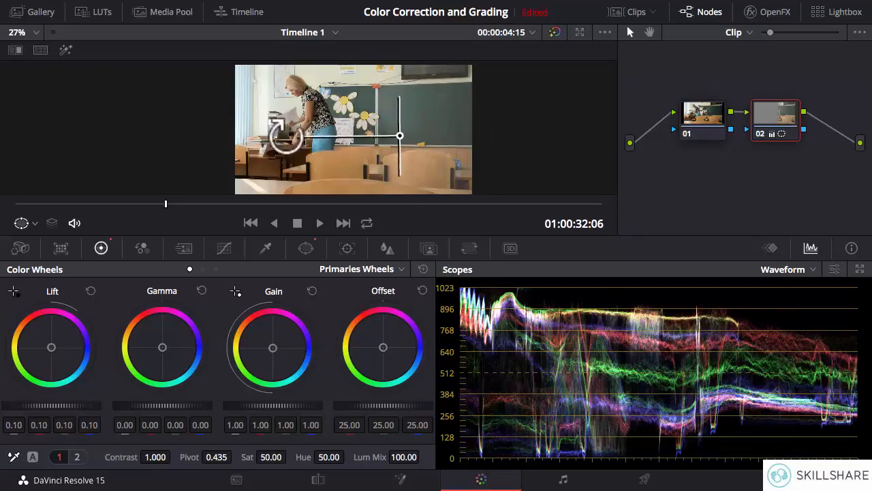
pyautogui.moveTo(285, 137); pyautogui.dragTo(254, 136)
pyautogui.moveTo(400, 137); pyautogui.dragTo(428, 140)
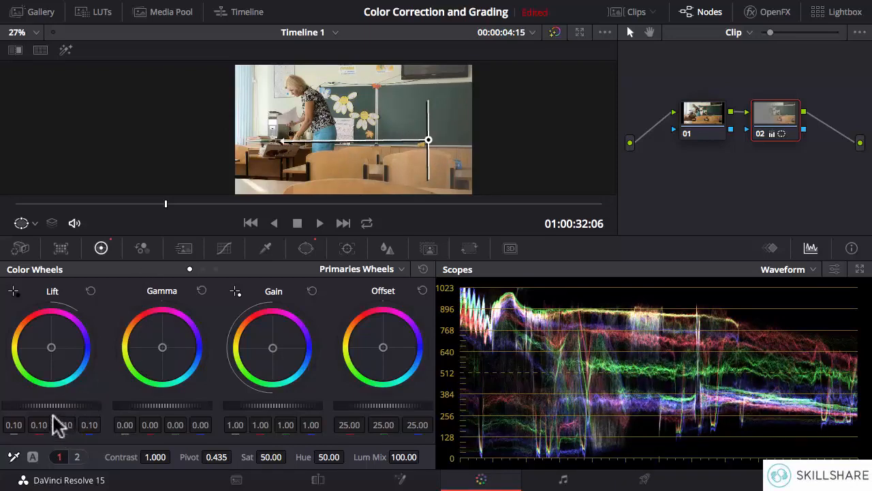
# Try lift values of 0.08 and 0.16 while placing the gradient window near the picture's right edge.
pyautogui.moveTo(68, 406); pyautogui.dragTo(16, 408)
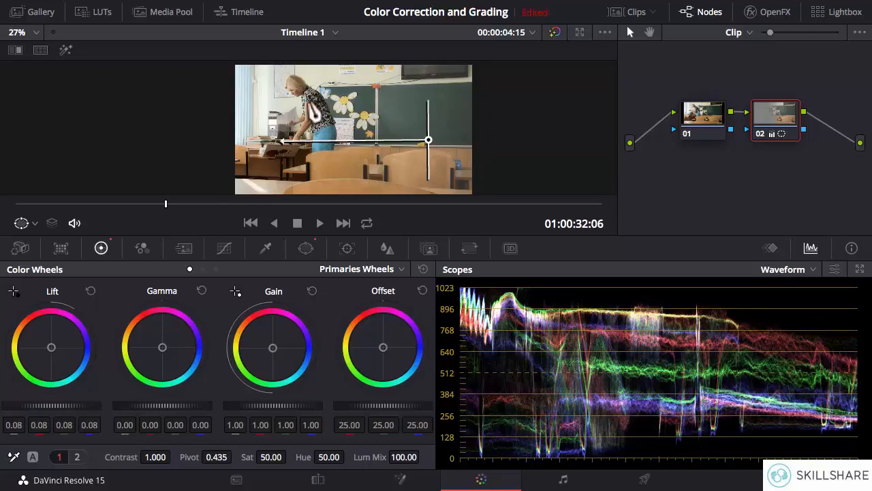
pyautogui.moveTo(429, 145); pyautogui.dragTo(470, 146)
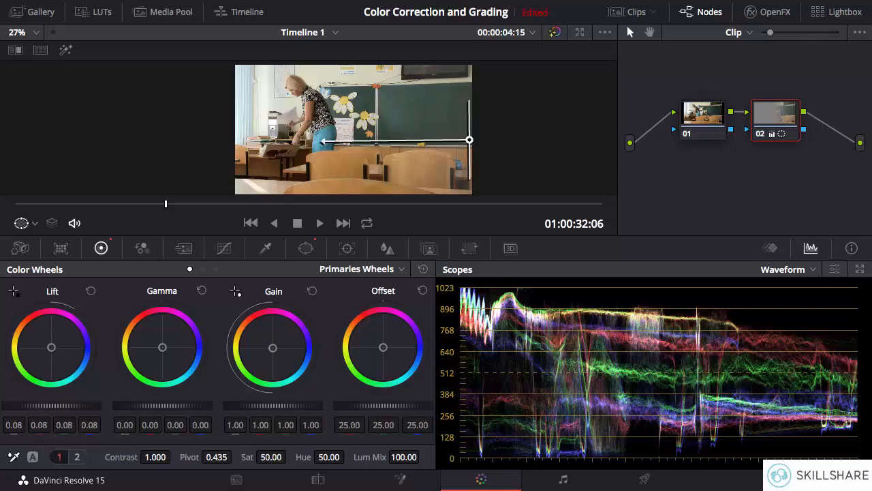
pyautogui.moveTo(51, 406); pyautogui.dragTo(265, 407)
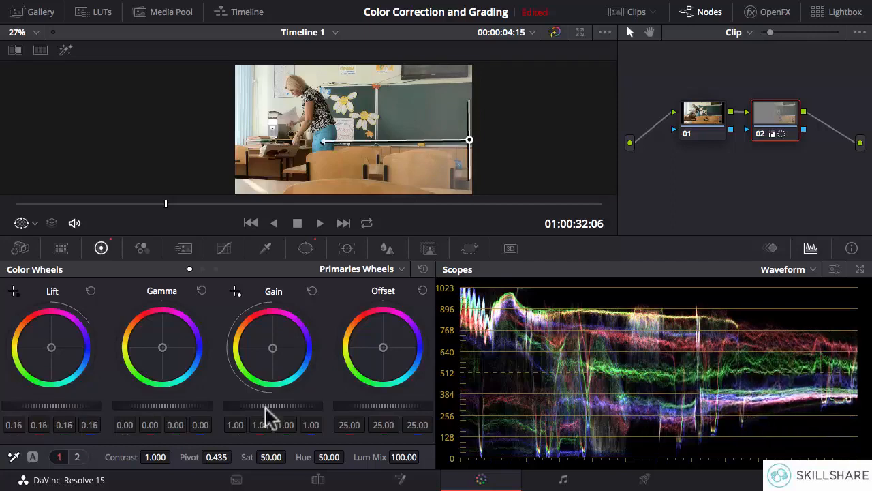
pyautogui.moveTo(469, 140); pyautogui.dragTo(460, 138)
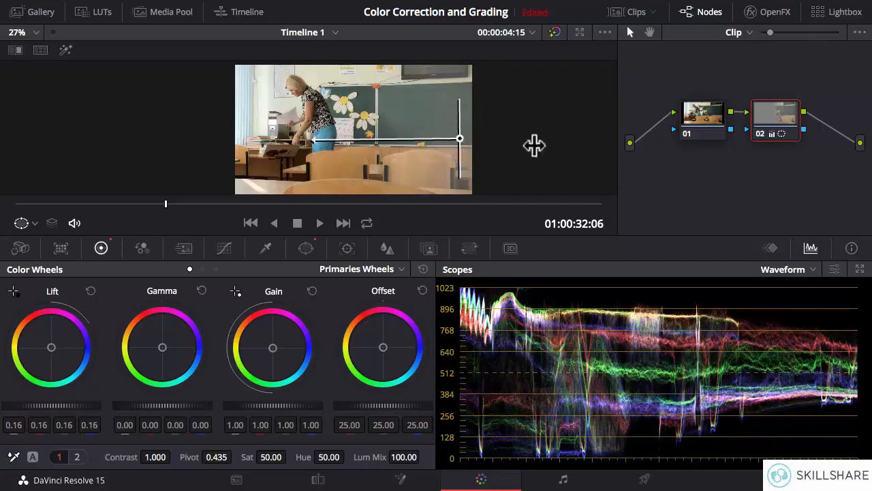
# Refine the gradient window to softness 6.13 with lift at 0.13, comparing the correction by switching node 02 off and on.
pyautogui.click(760, 134)
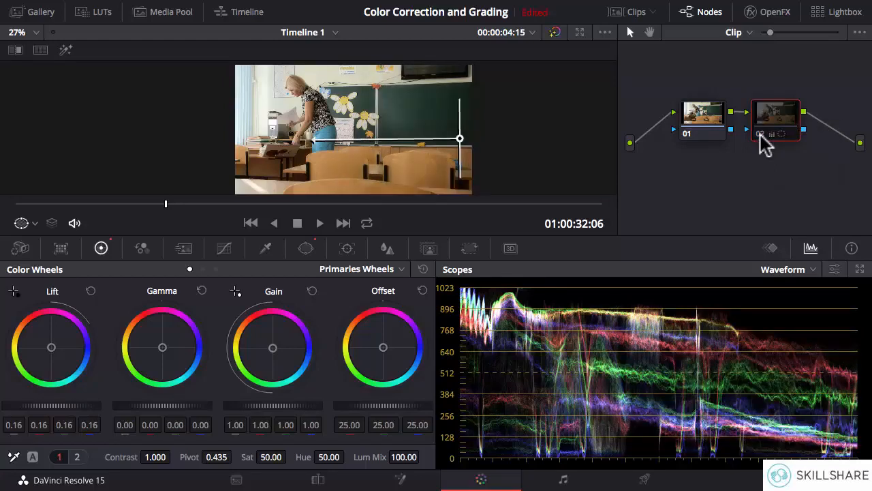
pyautogui.hotkey('ctrl', 'd')
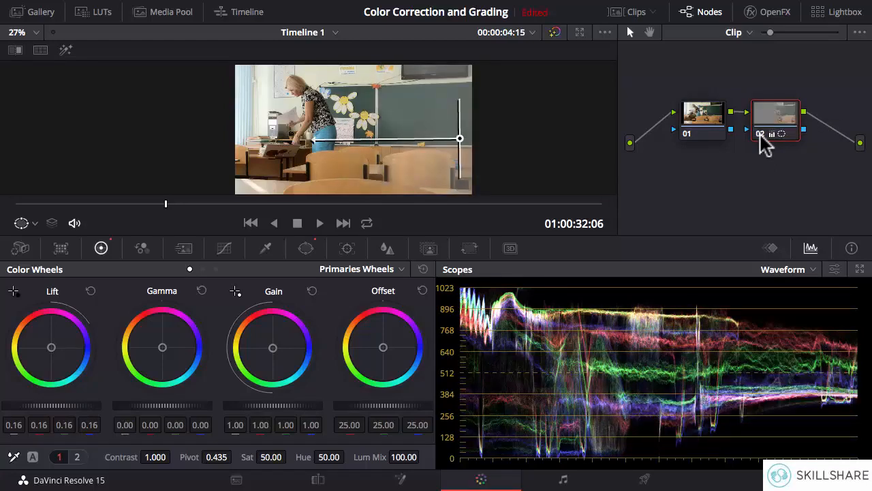
pyautogui.moveTo(458, 139); pyautogui.dragTo(450, 139)
pyautogui.moveTo(52, 406); pyautogui.dragTo(27, 405)
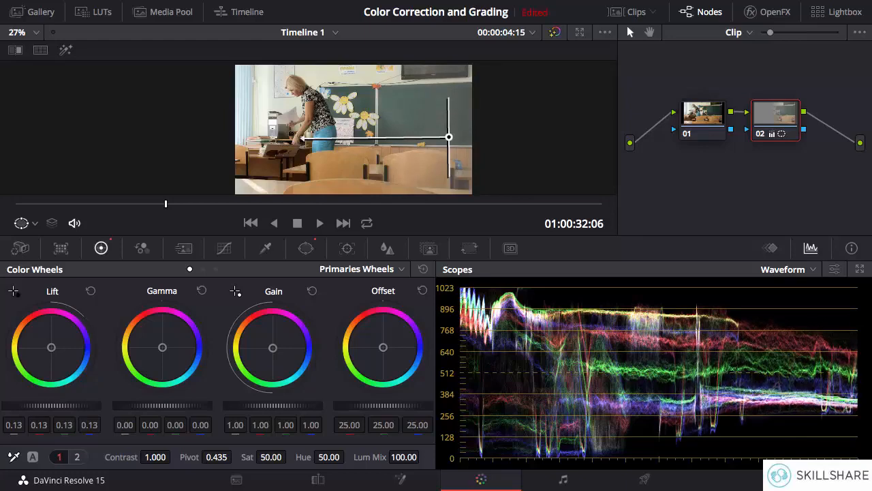
pyautogui.click(760, 135)
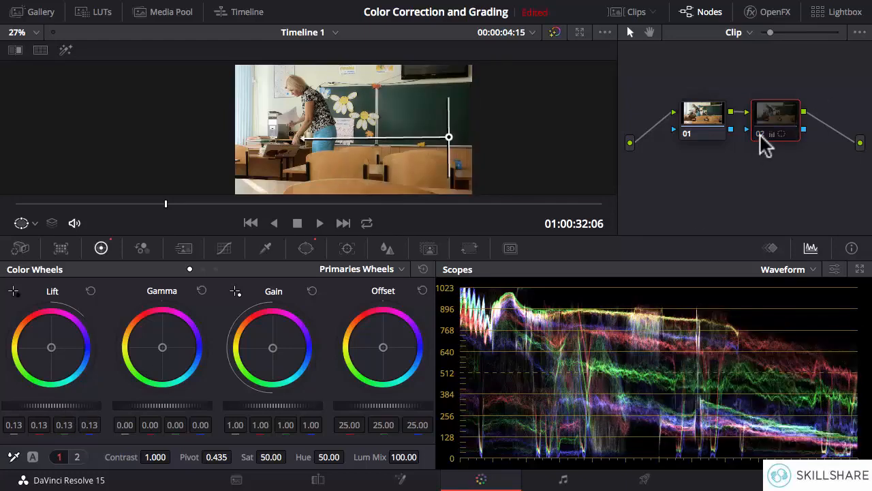
pyautogui.click(761, 135)
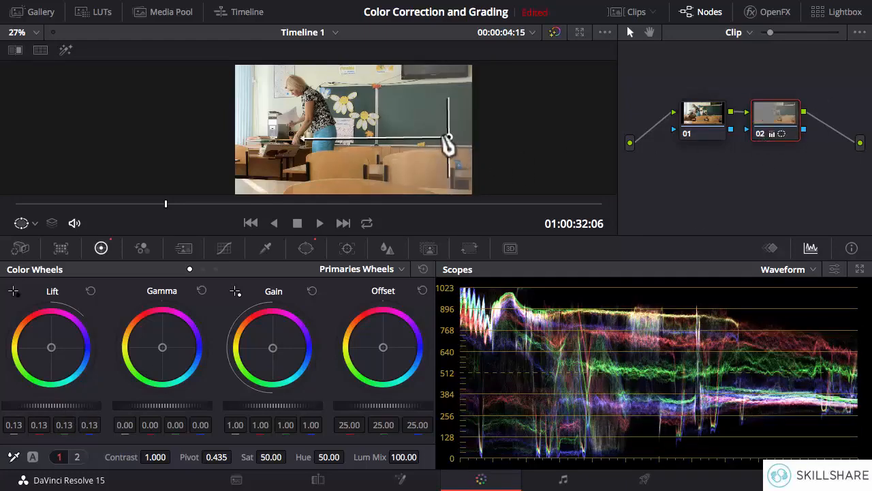
pyautogui.moveTo(449, 137); pyautogui.dragTo(448, 136)
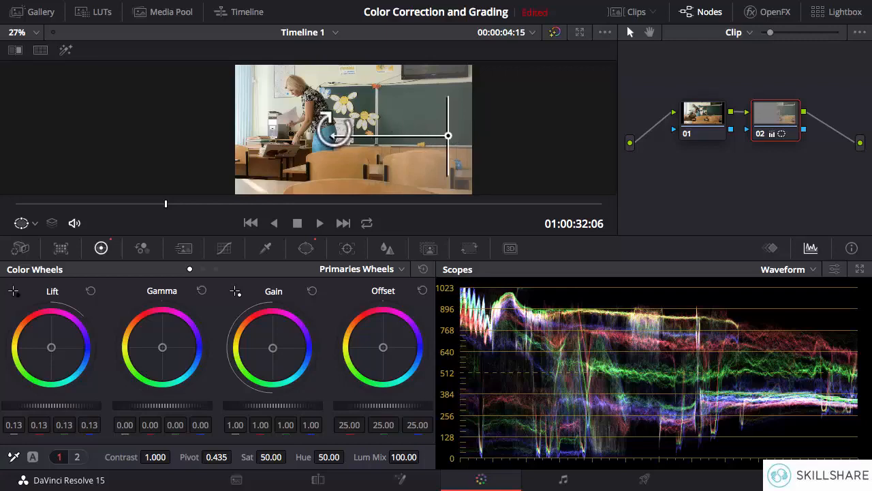
# Reset all power windows and the primary color wheels on node 02 of the classroom clip.
pyautogui.click(306, 248)
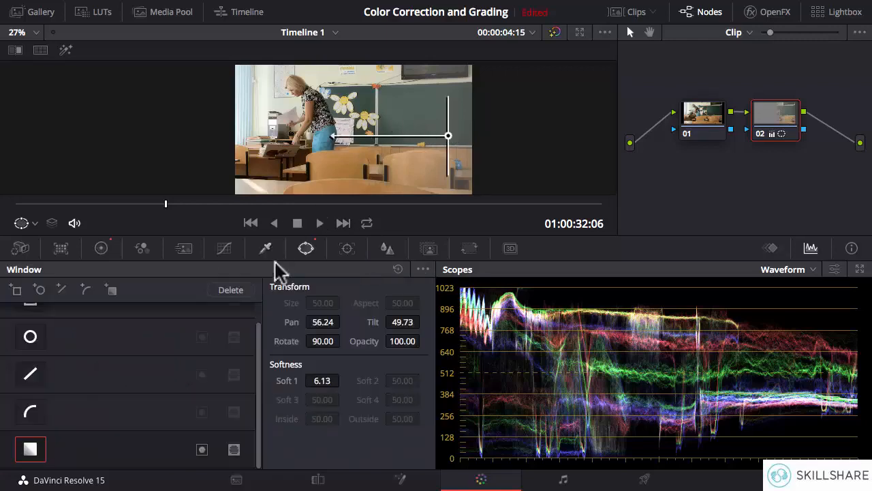
pyautogui.moveTo(258, 341); pyautogui.dragTo(259, 362)
pyautogui.click(398, 268)
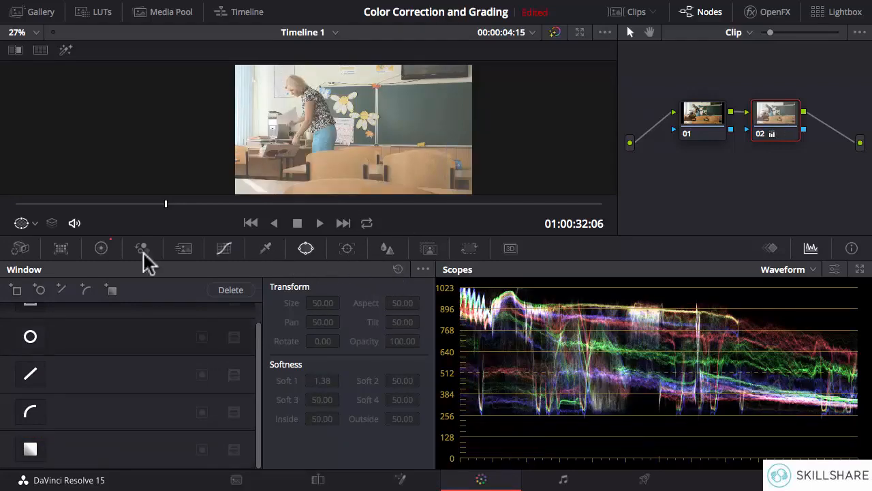
pyautogui.click(101, 248)
pyautogui.click(423, 269)
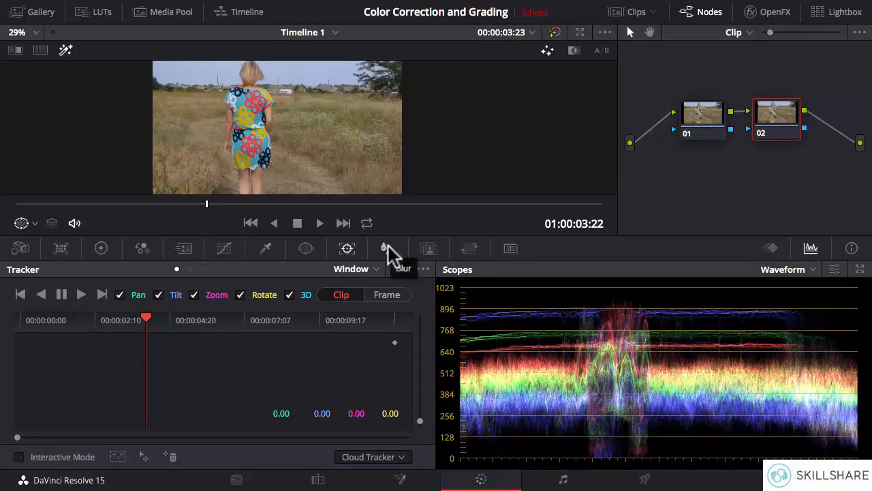
# Open the Blur controls for node 02 of the field clip and view the Blur, Sharpen and Mist modes.
pyautogui.click(386, 247)
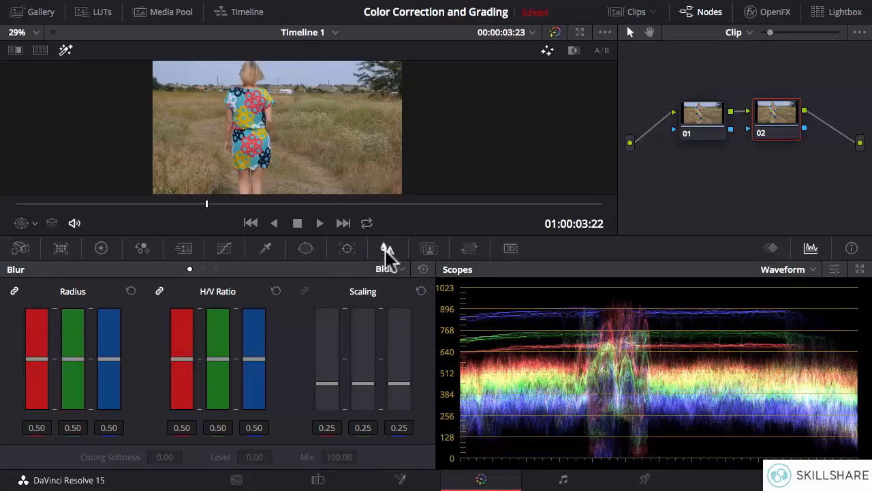
pyautogui.click(399, 270)
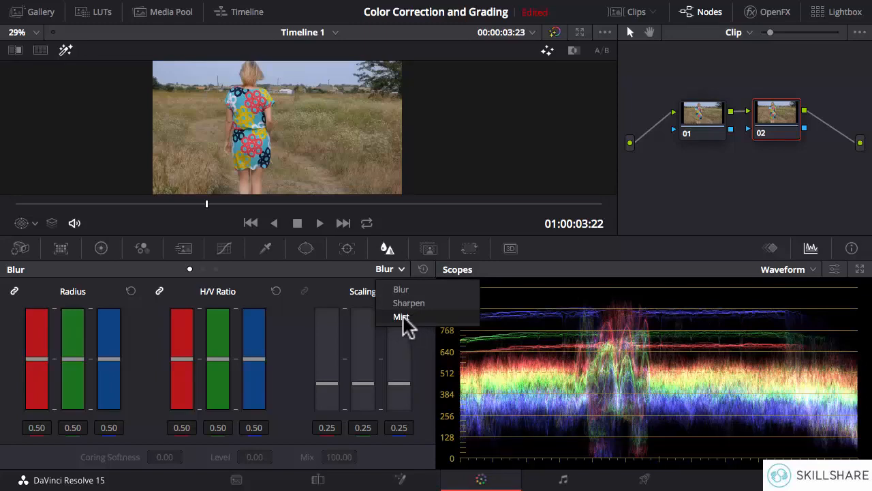
pyautogui.click(399, 271)
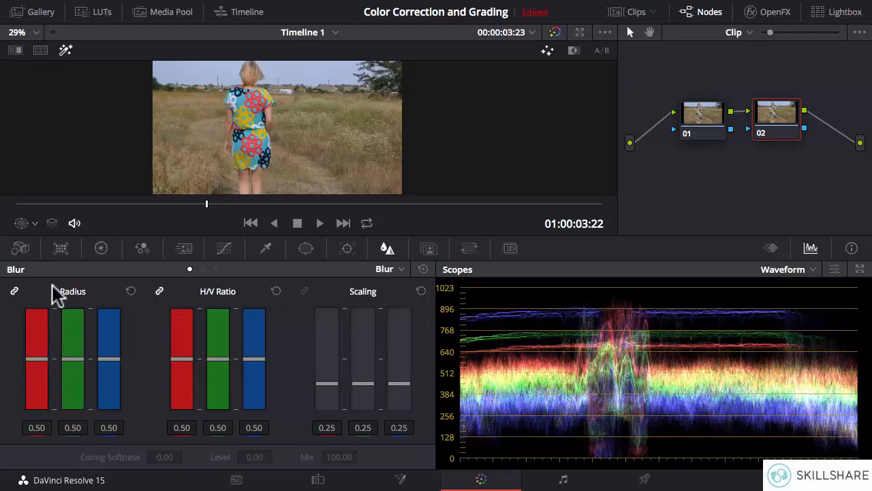
# Try linked blur radius values of 0.05 and 0.97 on node 02, and reset the radius.
pyautogui.moveTo(75, 358); pyautogui.dragTo(78, 411)
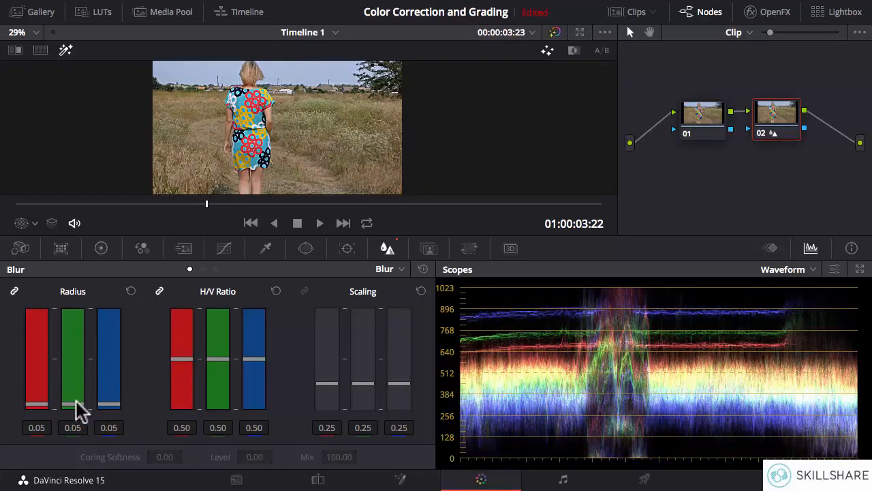
pyautogui.moveTo(73, 412); pyautogui.dragTo(74, 317)
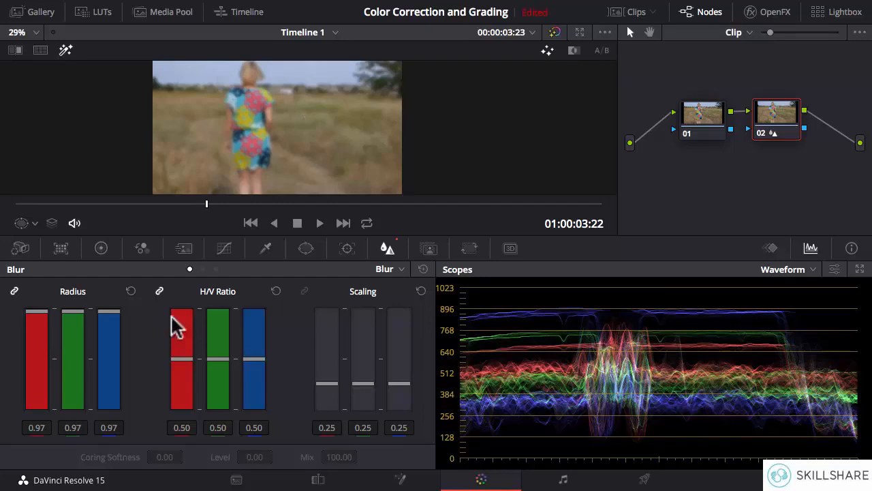
pyautogui.click(130, 291)
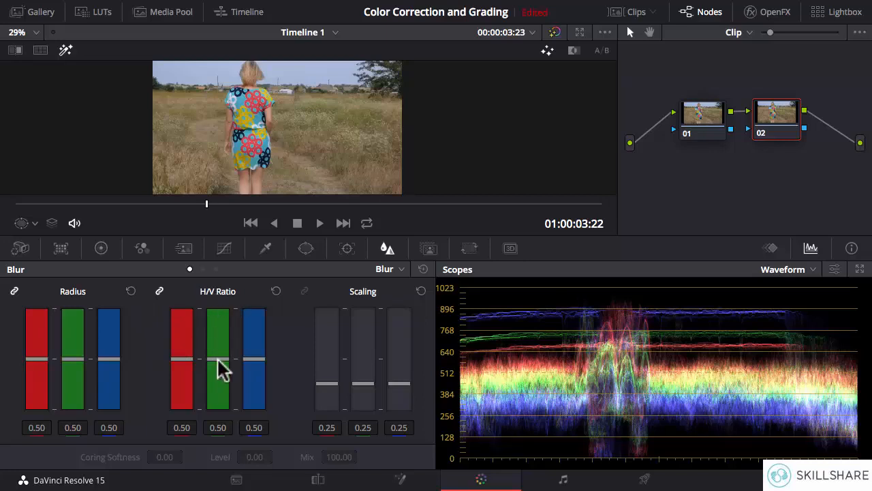
# Set the linked H/V ratio to 0.48 and the blur radius to 0.92 on node 02.
pyautogui.moveTo(216, 357)
pyautogui.mouseDown()
pyautogui.moveTo(223, 316)
pyautogui.moveTo(215, 403)
pyautogui.moveTo(215, 318)
pyautogui.moveTo(214, 357)
pyautogui.mouseUp()
pyautogui.moveTo(216, 356); pyautogui.dragTo(207, 358)
pyautogui.moveTo(73, 351); pyautogui.dragTo(75, 308)
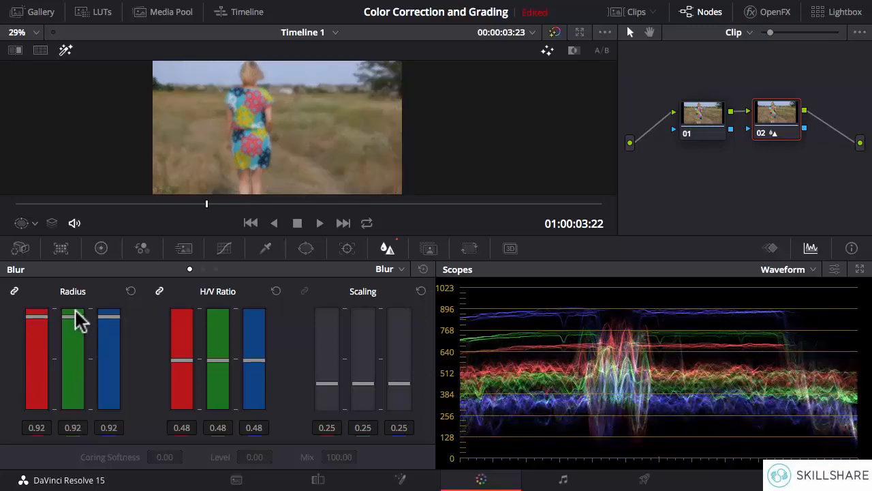
# Compare horizontal and vertical blur by setting the H/V ratio to 0.84, 1.00 and 0.00.
pyautogui.moveTo(216, 370); pyautogui.dragTo(218, 326)
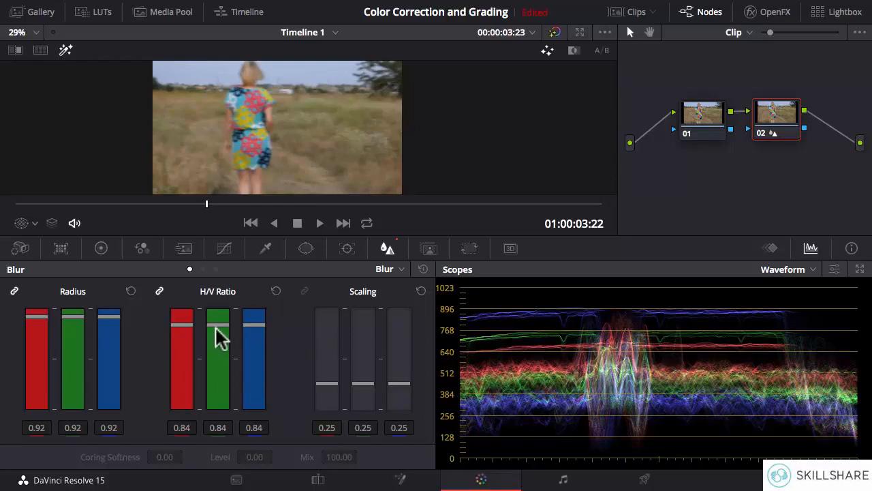
pyautogui.moveTo(214, 326)
pyautogui.mouseDown()
pyautogui.moveTo(216, 395)
pyautogui.moveTo(221, 310)
pyautogui.mouseUp()
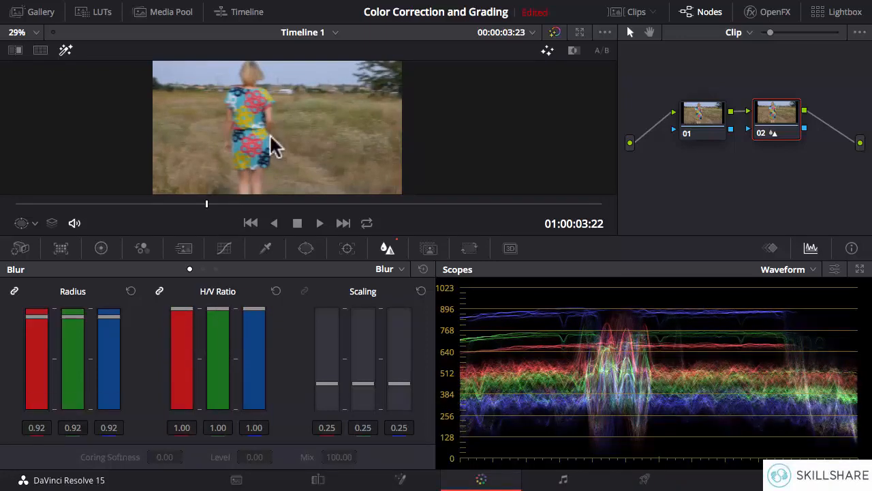
pyautogui.moveTo(220, 309); pyautogui.dragTo(218, 412)
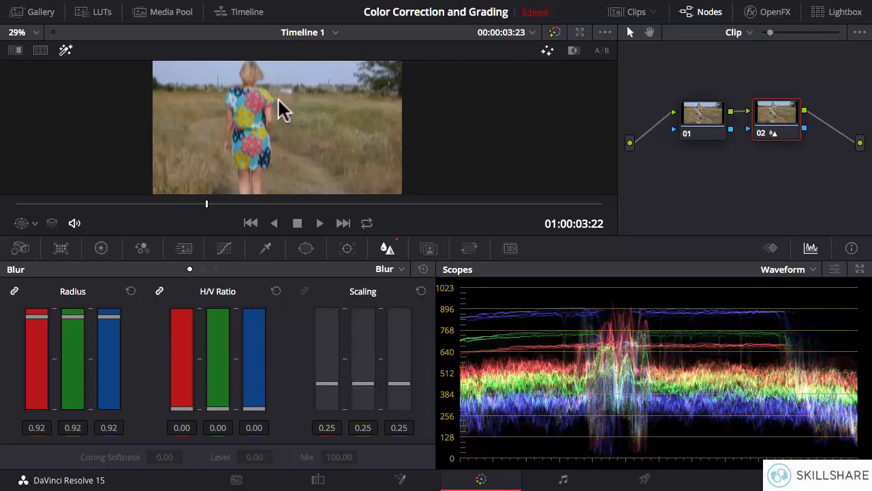
# Inspect the blur on the woman up close and set the linked H/V ratio to 1.00.
pyautogui.scroll(-1, 283, 109)
pyautogui.scroll(3, 282, 109)
pyautogui.scroll(2, 283, 109)
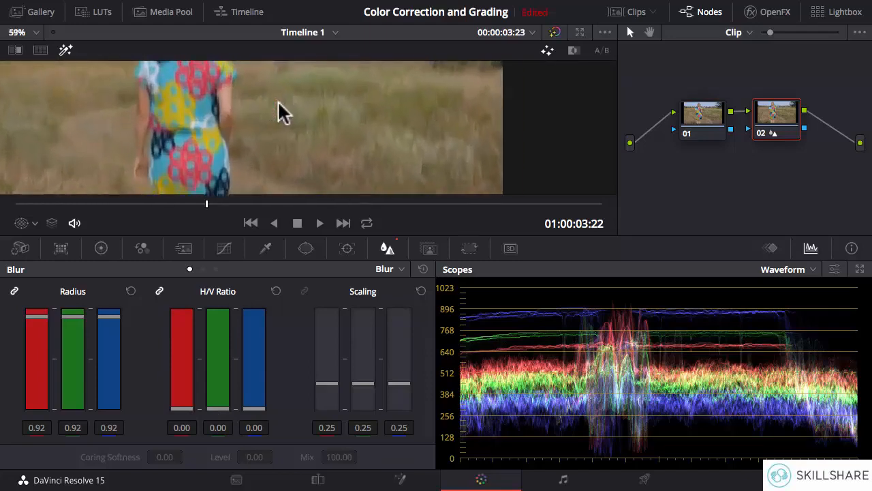
pyautogui.scroll(1, 278, 97)
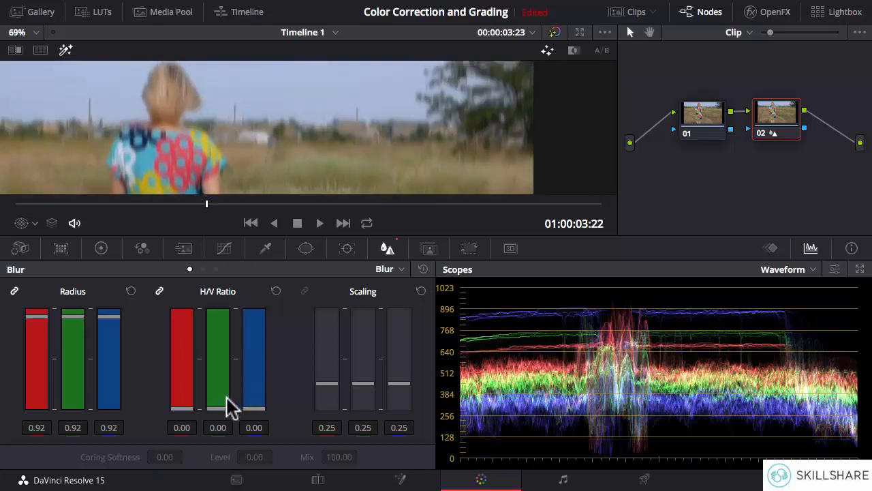
pyautogui.moveTo(218, 408); pyautogui.dragTo(220, 305)
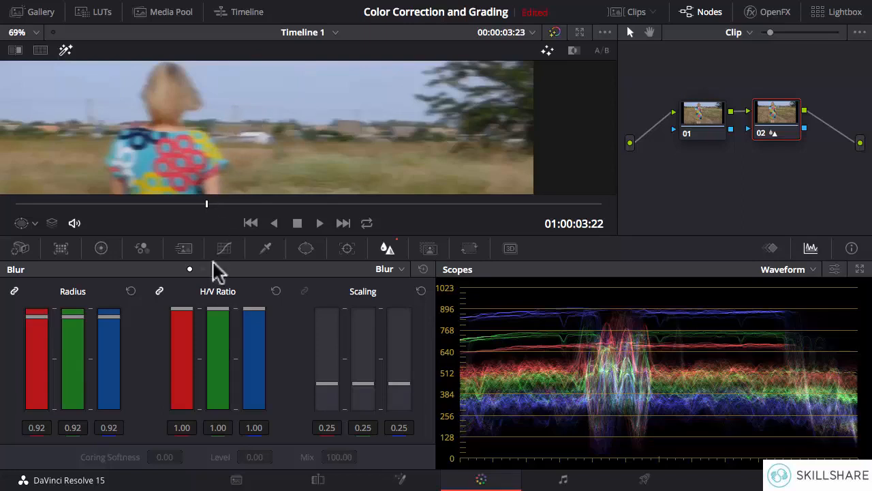
# Compare vertical and horizontal blur on node 02 with linked H/V ratios of 0.03 and 1.00, and set the ratio to 0.00.
pyautogui.moveTo(220, 307); pyautogui.dragTo(216, 407)
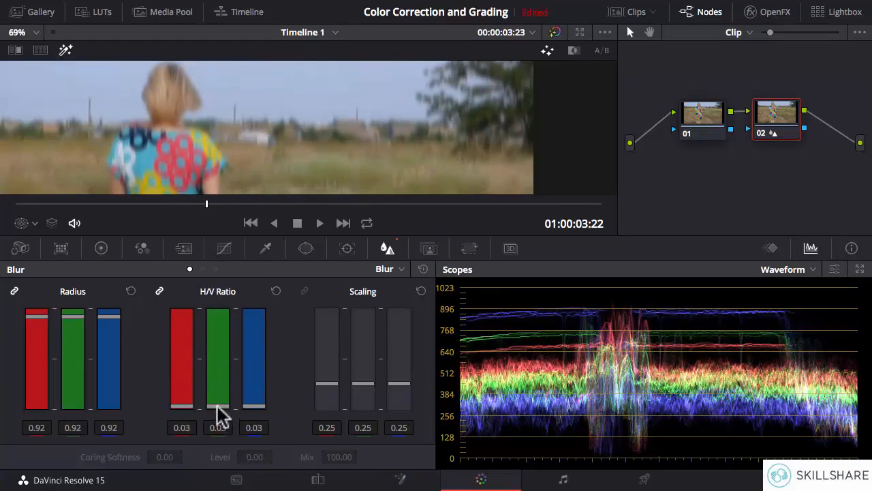
pyautogui.moveTo(218, 410); pyautogui.dragTo(219, 423)
pyautogui.moveTo(222, 405); pyautogui.dragTo(218, 293)
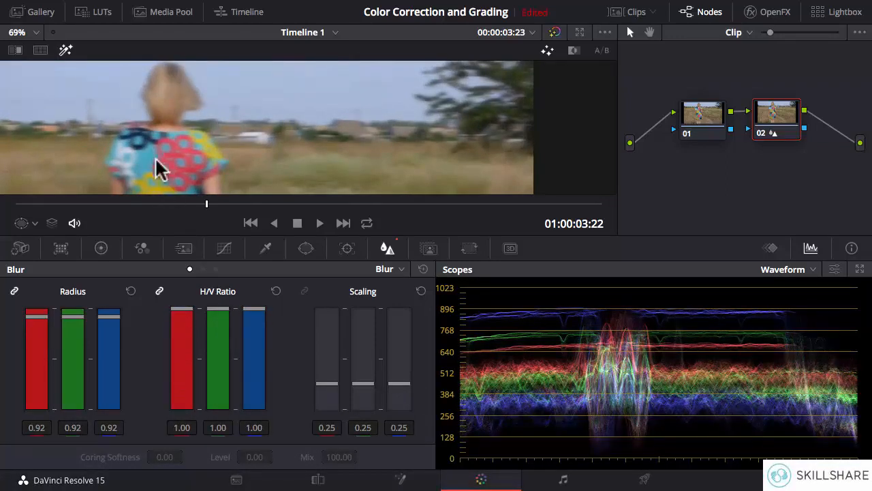
pyautogui.moveTo(210, 308); pyautogui.dragTo(214, 416)
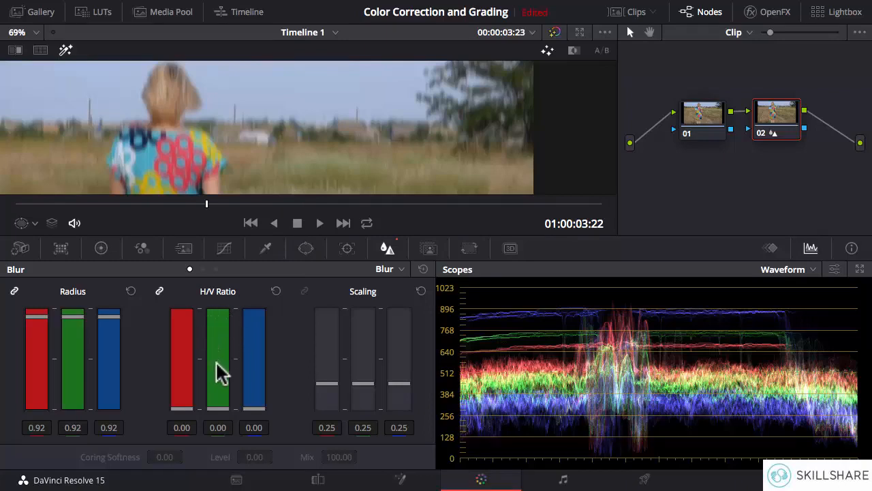
# Disable and re-enable node 02 twice to compare the image with and without the blur.
pyautogui.click(761, 133)
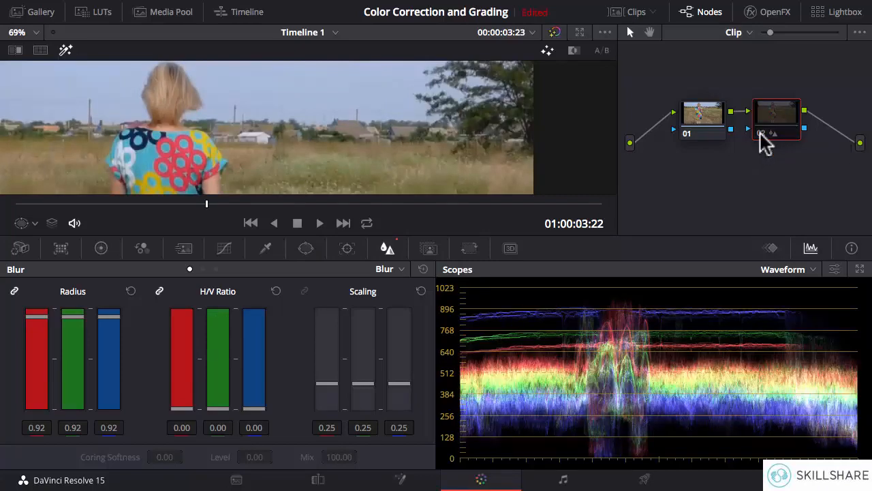
pyautogui.click(761, 134)
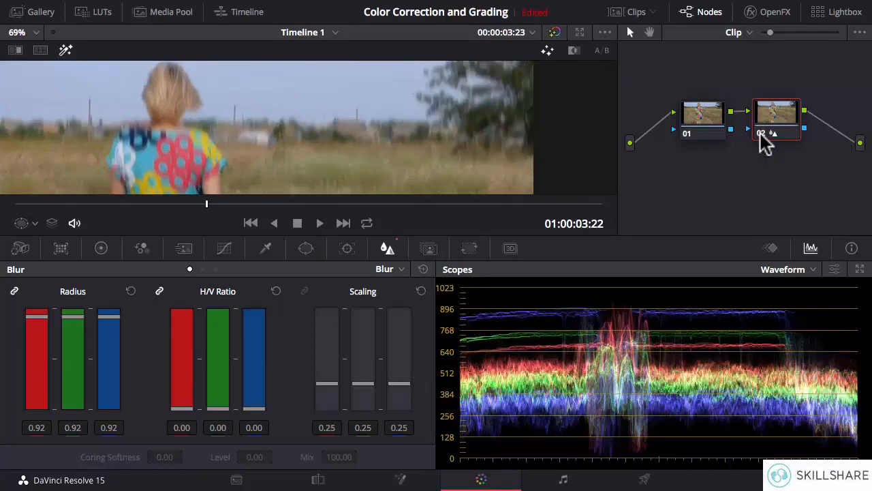
pyautogui.click(761, 134)
pyautogui.click(761, 133)
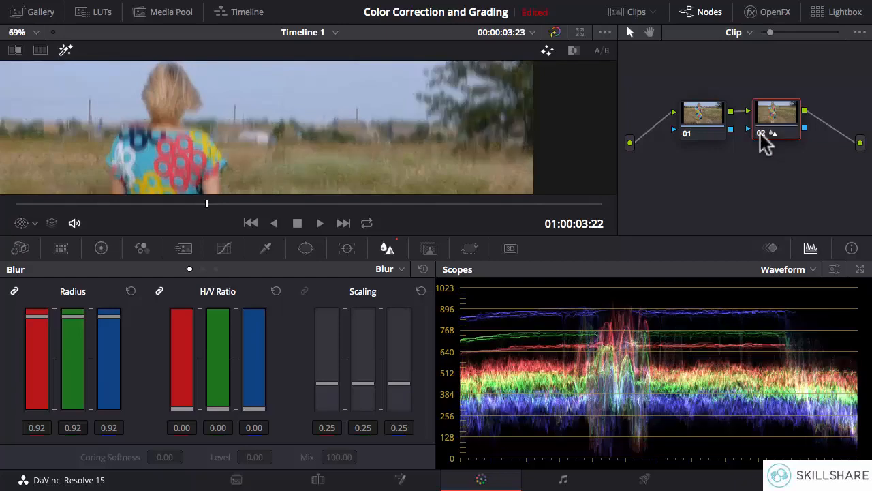